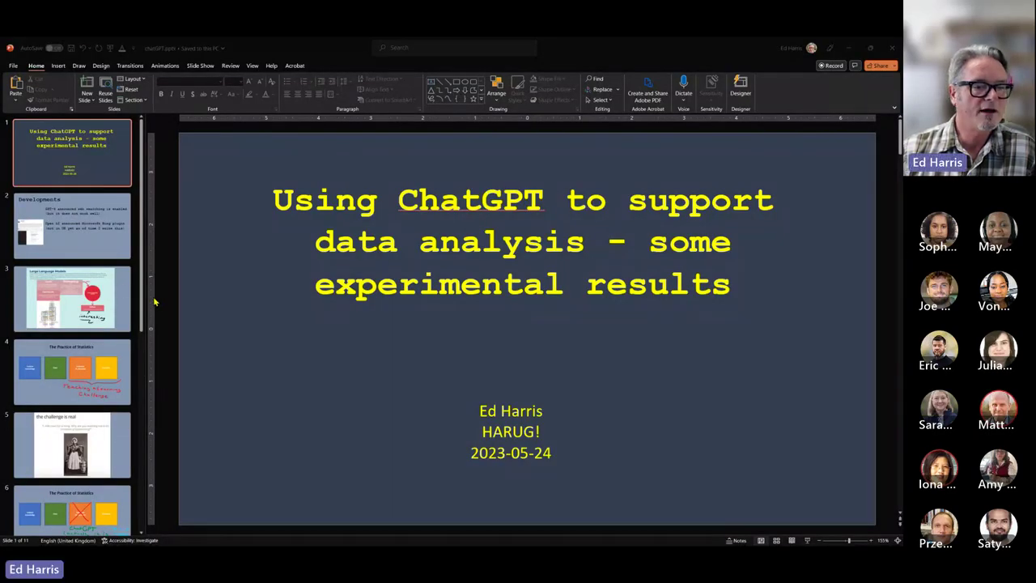
- Narrow the slide thumbnail pane and advance to slide 2, 'Developments'
{"action": "left_click_drag", "start_coordinate": [145, 300], "coordinate": [48, 283]}
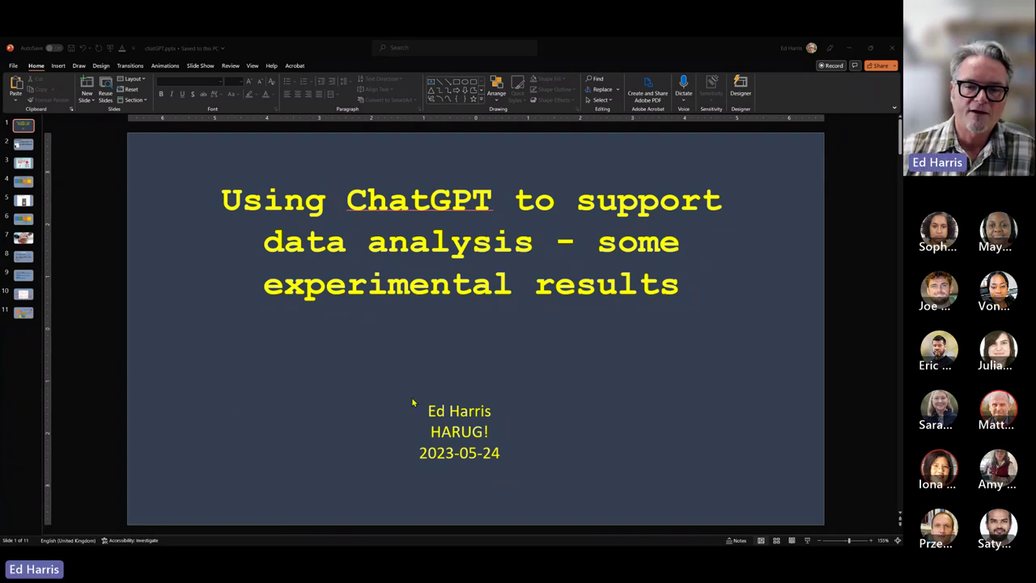
{"action": "left_click", "coordinate": [642, 378]}
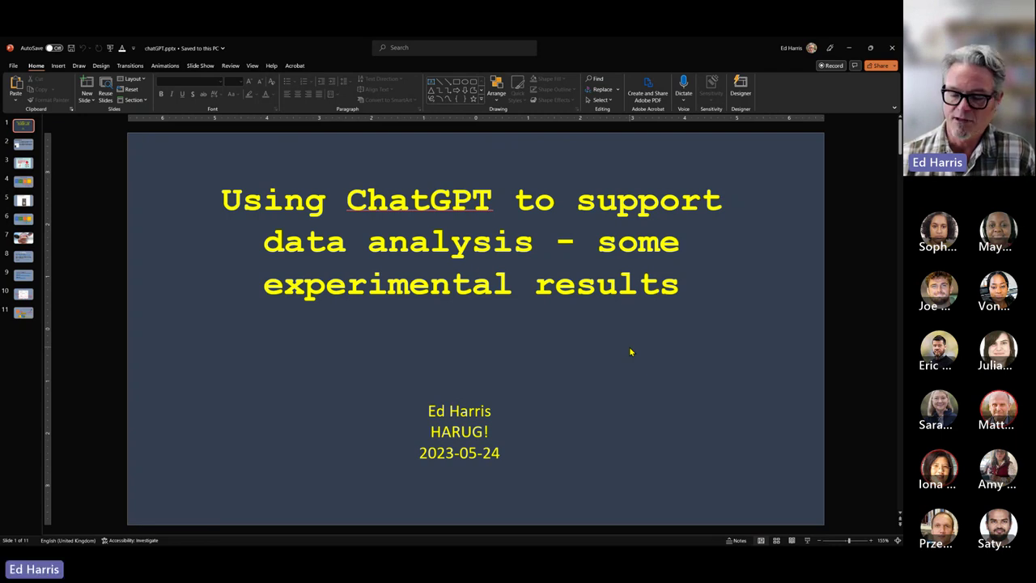
{"action": "key", "text": "Page_Down"}
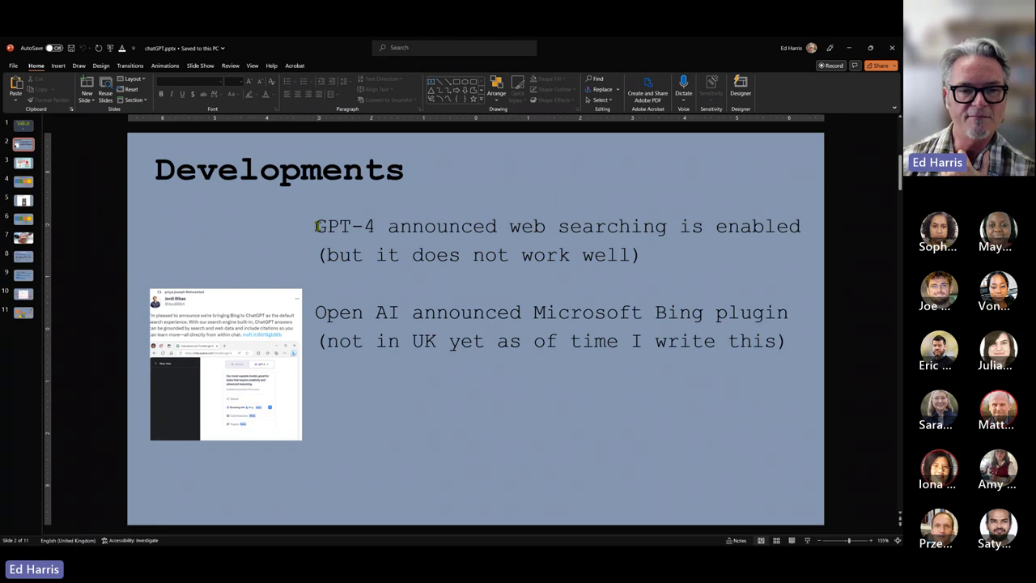
- Select and then deselect 'GPT-4' in the Developments slide's text box
{"action": "left_click_drag", "start_coordinate": [315, 226], "coordinate": [376, 226]}
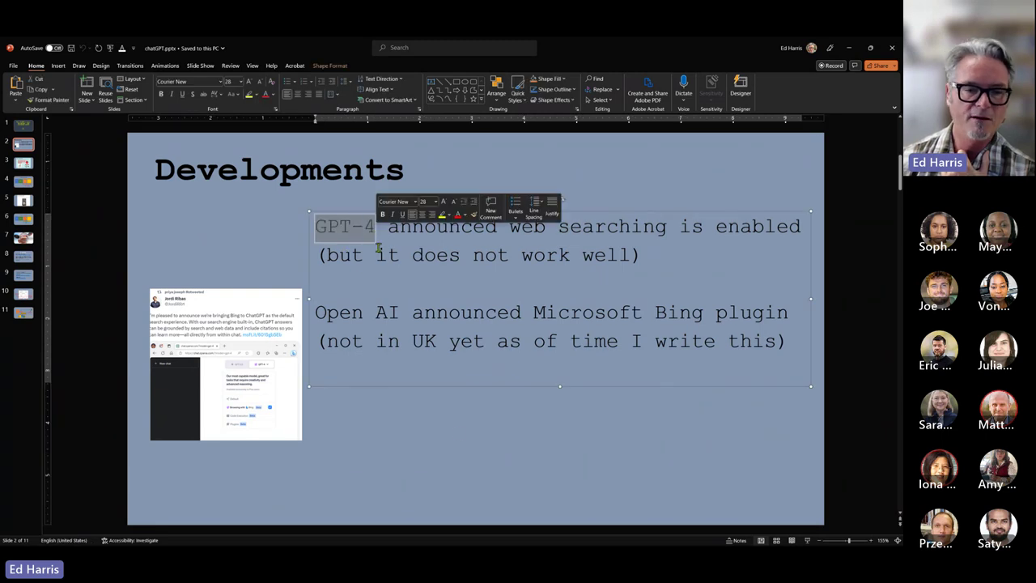
{"action": "left_click", "coordinate": [451, 432]}
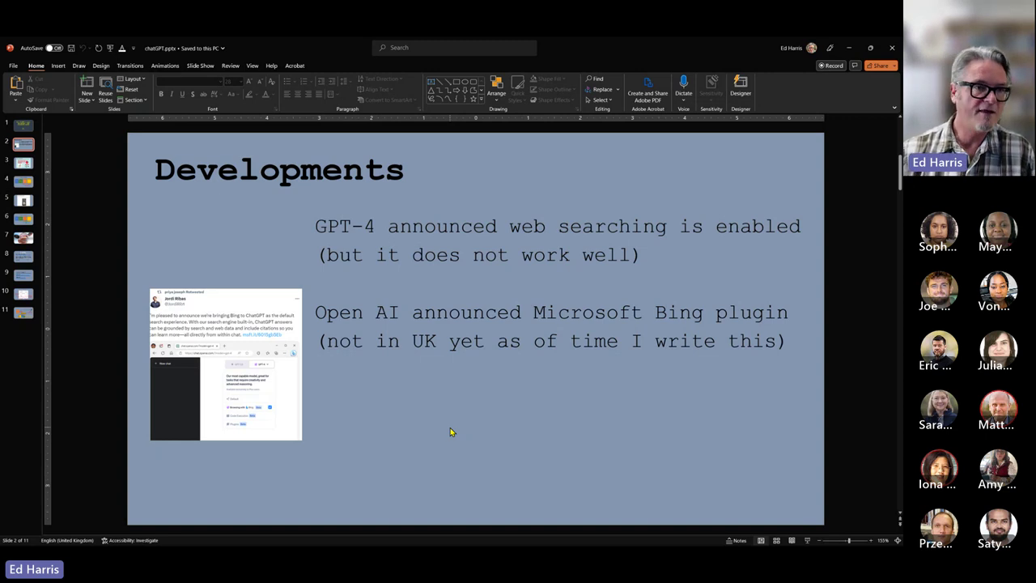
- Arm a Draw-tab pen and set it to red with a thinner stroke
{"action": "left_click", "coordinate": [79, 66]}
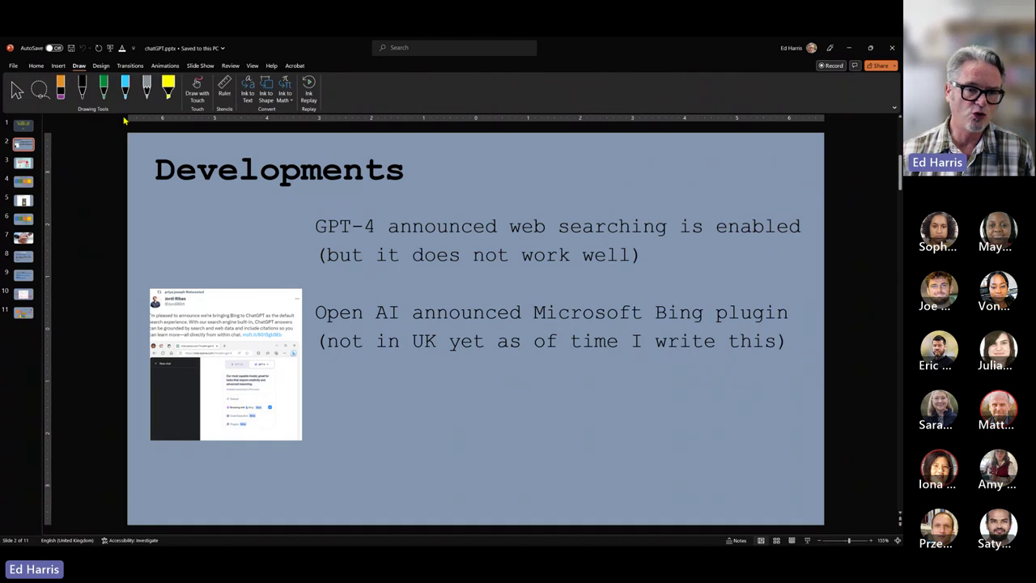
{"action": "left_click", "coordinate": [82, 86]}
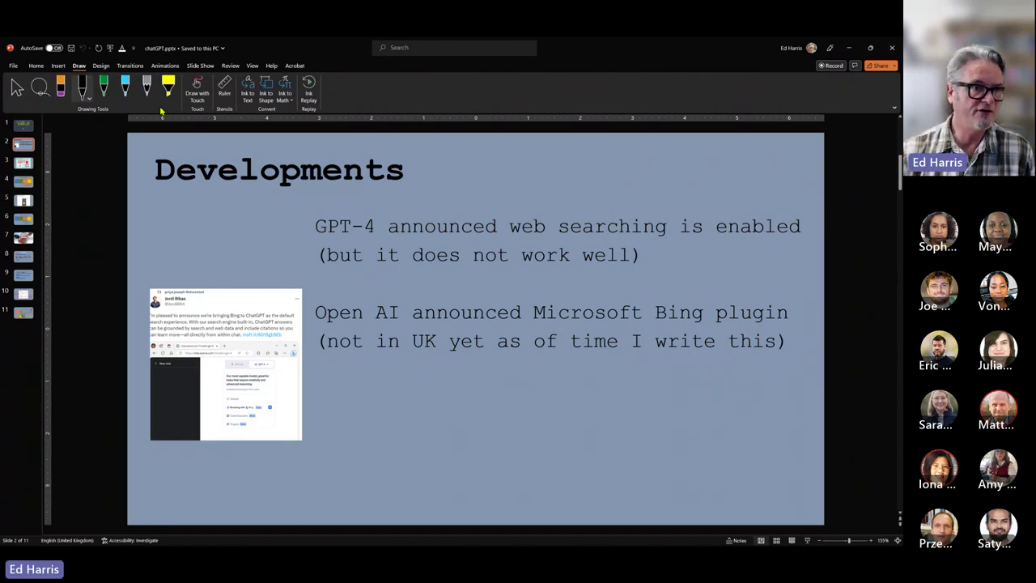
{"action": "left_click", "coordinate": [125, 86]}
{"action": "left_click", "coordinate": [125, 86]}
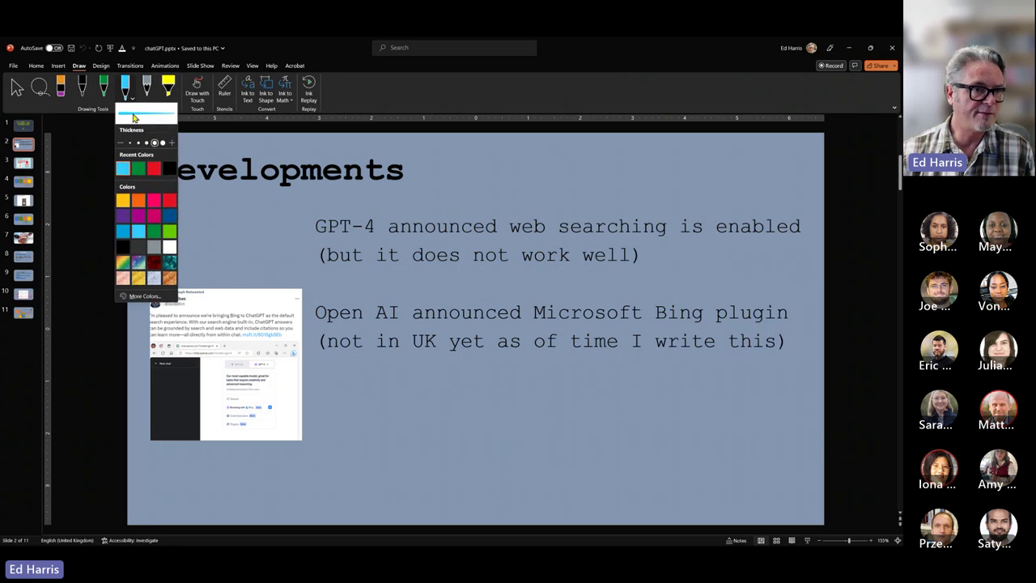
{"action": "left_click", "coordinate": [154, 168]}
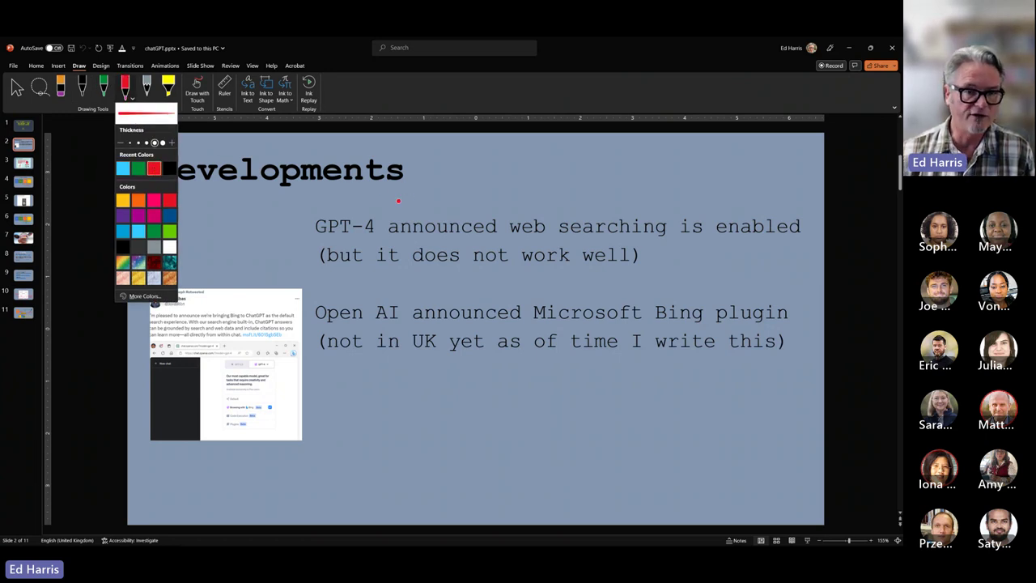
{"action": "left_click", "coordinate": [147, 142]}
{"action": "left_click", "coordinate": [332, 230]}
- Underline 'GPT-4 announced', the 'does not work well' line, Open AI and Microsoft Bing in red
{"action": "left_click_drag", "start_coordinate": [315, 237], "coordinate": [640, 238]}
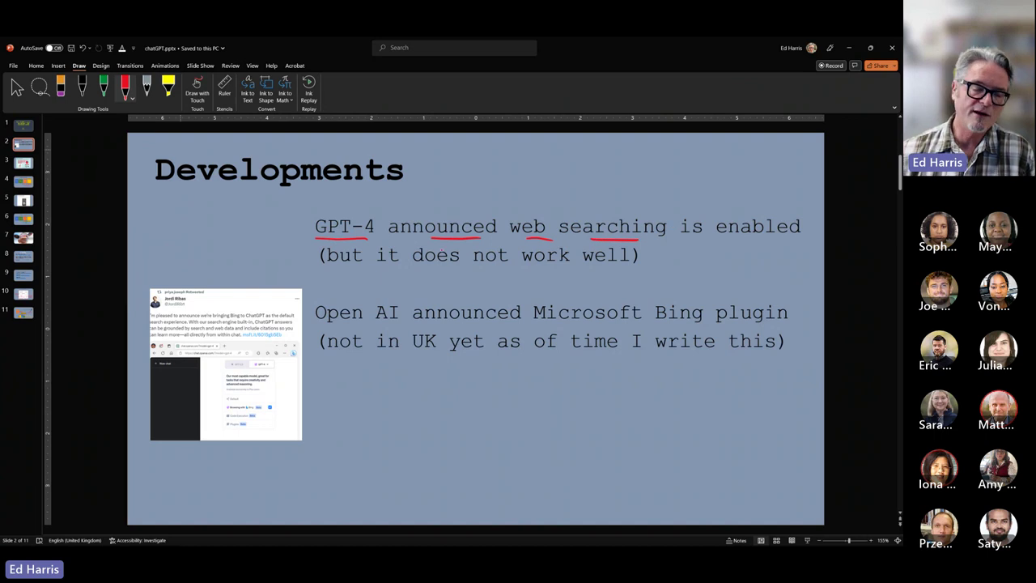
{"action": "left_click_drag", "start_coordinate": [329, 273], "coordinate": [650, 275]}
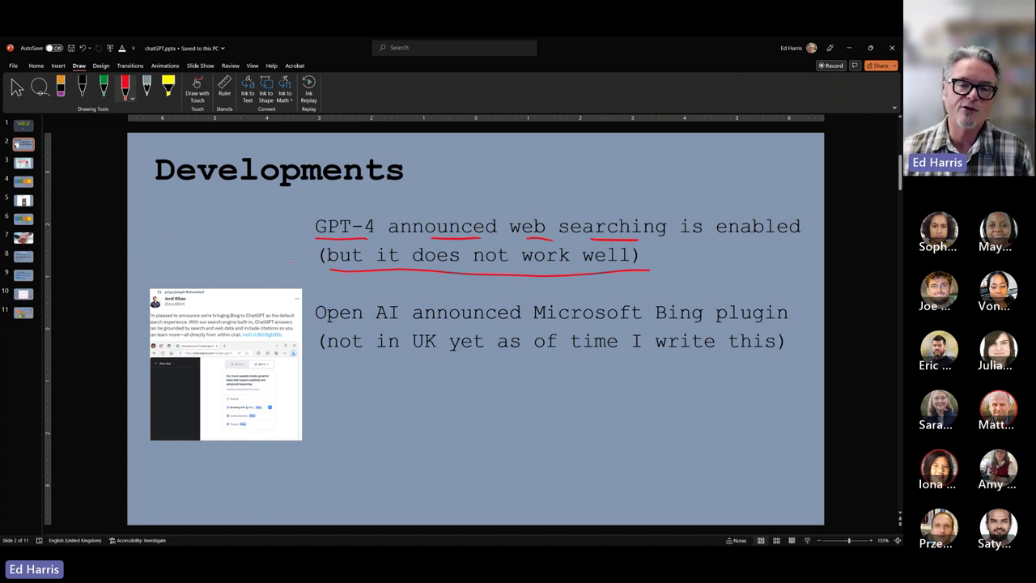
{"action": "scroll", "coordinate": [378, 264], "scroll_direction": "down", "scroll_amount": 3}
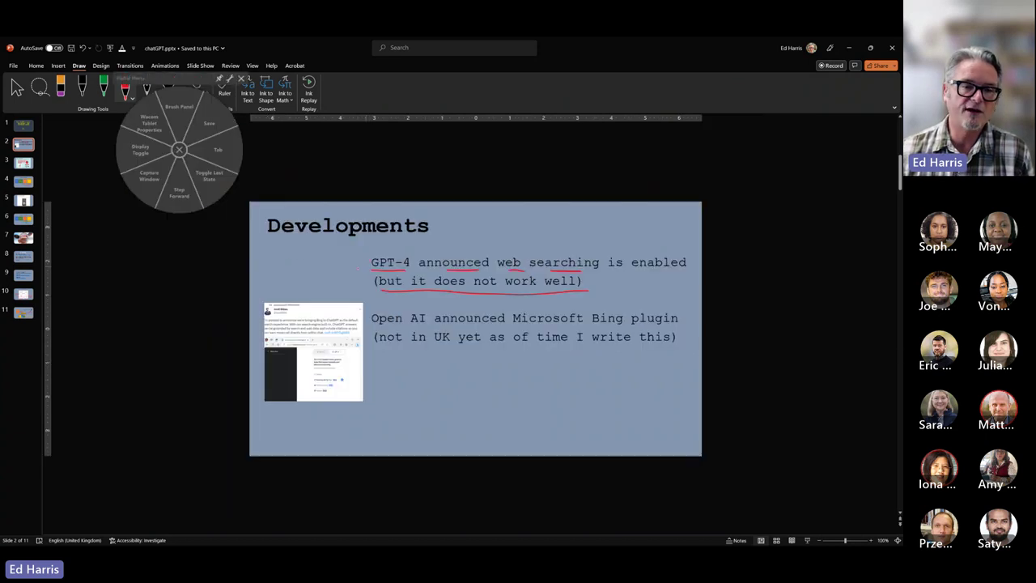
{"action": "left_click", "coordinate": [180, 150]}
{"action": "scroll", "coordinate": [469, 305], "scroll_direction": "up", "scroll_amount": 3}
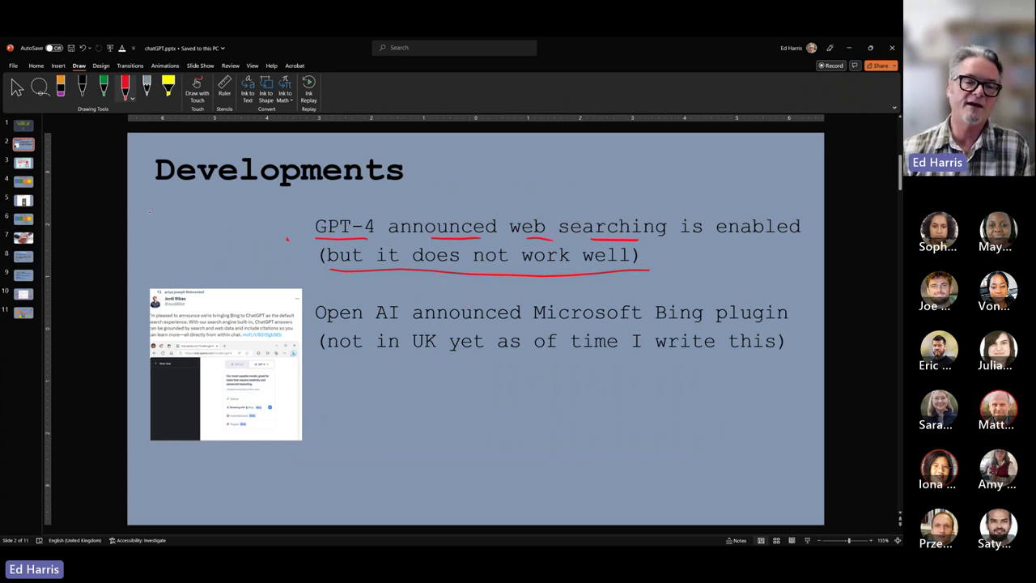
{"action": "left_click_drag", "start_coordinate": [333, 325], "coordinate": [400, 327]}
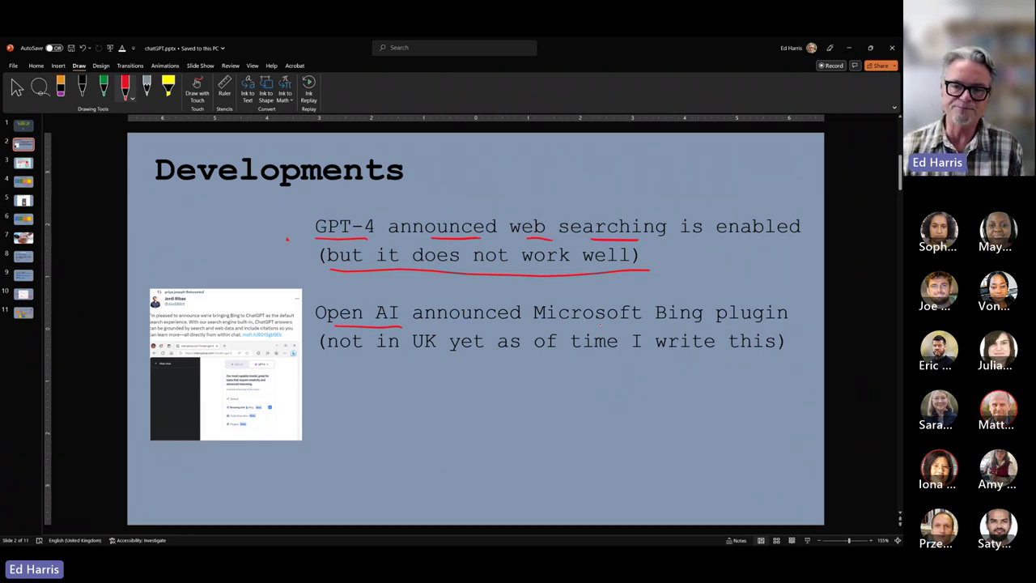
{"action": "left_click_drag", "start_coordinate": [592, 321], "coordinate": [696, 327]}
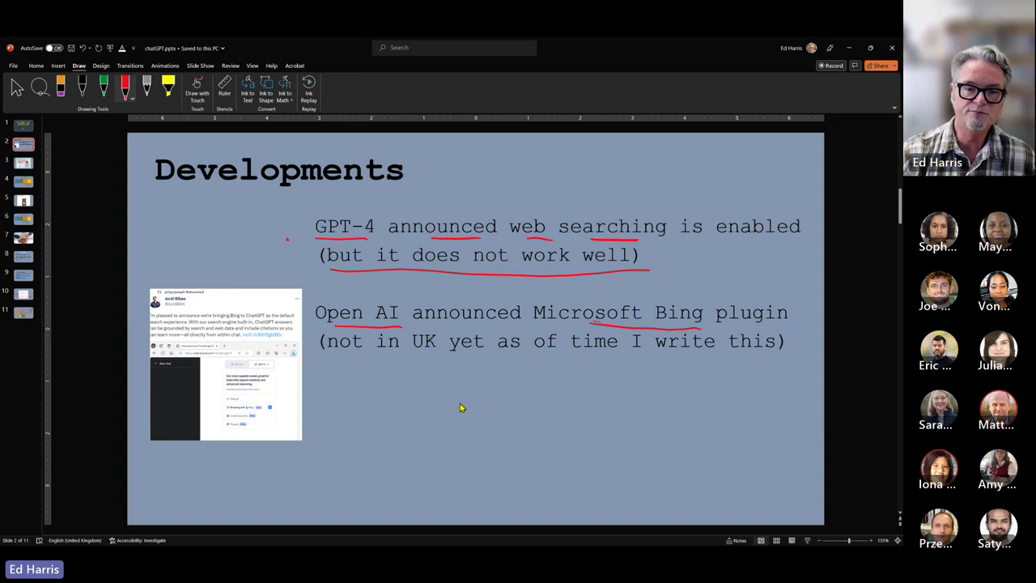
- Scroll down to slide 3, 'Large Language Models'
{"action": "scroll", "coordinate": [460, 408], "scroll_direction": "down", "scroll_amount": 1}
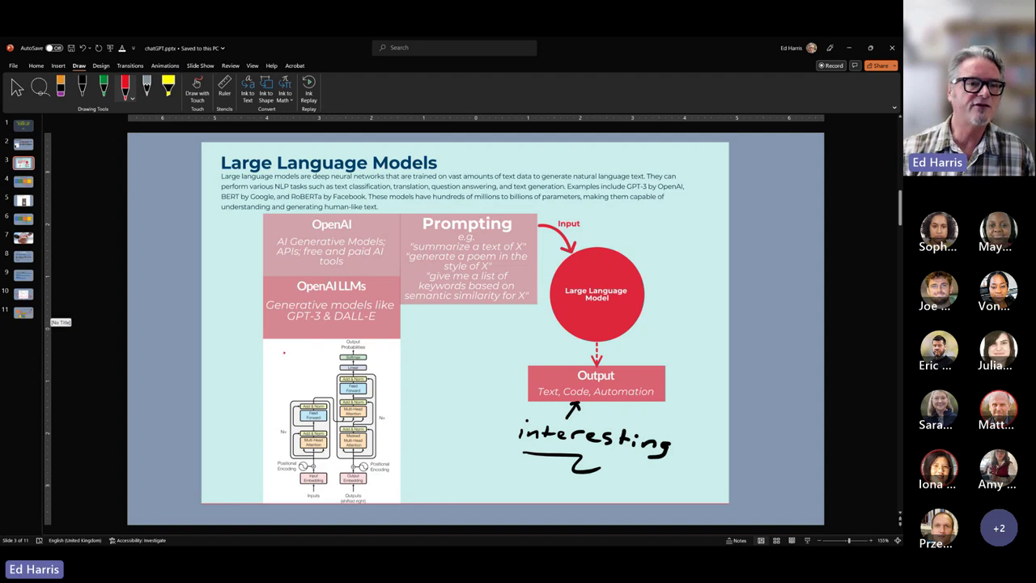
- Ink a red curly brace in two strokes along the transformer diagram's left edge
{"action": "mouse_move", "coordinate": [291, 352]}
{"action": "left_mouse_down"}
{"action": "mouse_move", "coordinate": [263, 374]}
{"action": "mouse_move", "coordinate": [259, 423]}
{"action": "mouse_move", "coordinate": [296, 486]}
{"action": "left_mouse_up"}
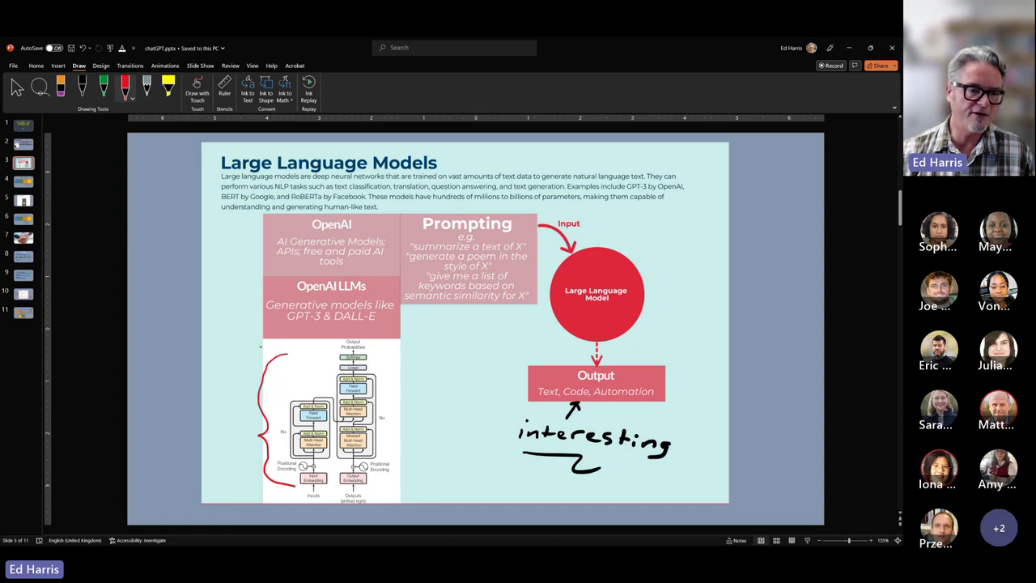
{"action": "mouse_move", "coordinate": [259, 346]}
{"action": "left_mouse_down"}
{"action": "mouse_move", "coordinate": [240, 346]}
{"action": "mouse_move", "coordinate": [234, 487]}
{"action": "mouse_move", "coordinate": [274, 488]}
{"action": "left_mouse_up"}
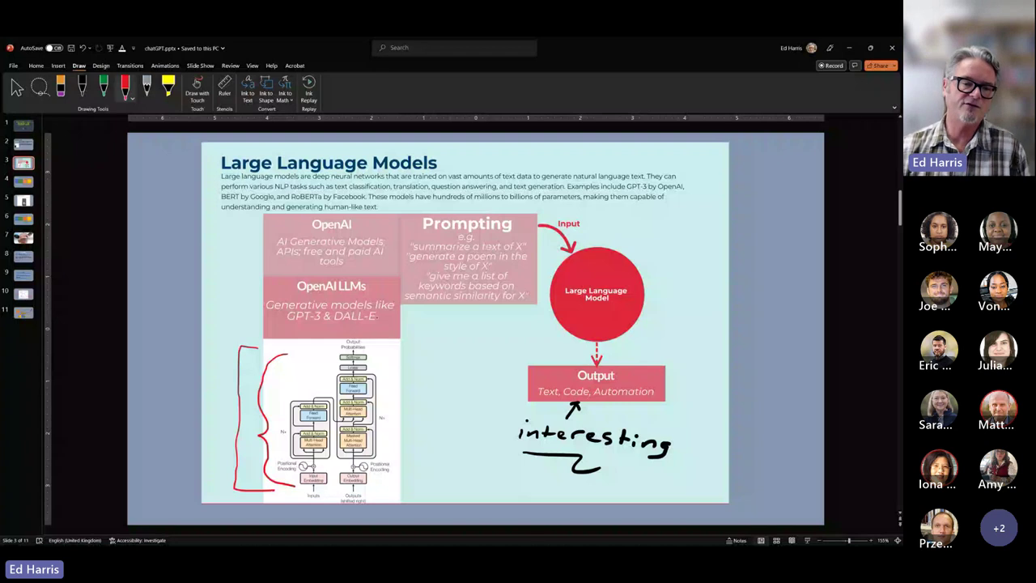
- Bracket the diagram's right side, arrow it to the LLM circle, underline Prompting, bracket Output
{"action": "mouse_move", "coordinate": [385, 348]}
{"action": "left_mouse_down"}
{"action": "mouse_move", "coordinate": [408, 358]}
{"action": "mouse_move", "coordinate": [412, 397]}
{"action": "mouse_move", "coordinate": [394, 397]}
{"action": "left_mouse_up"}
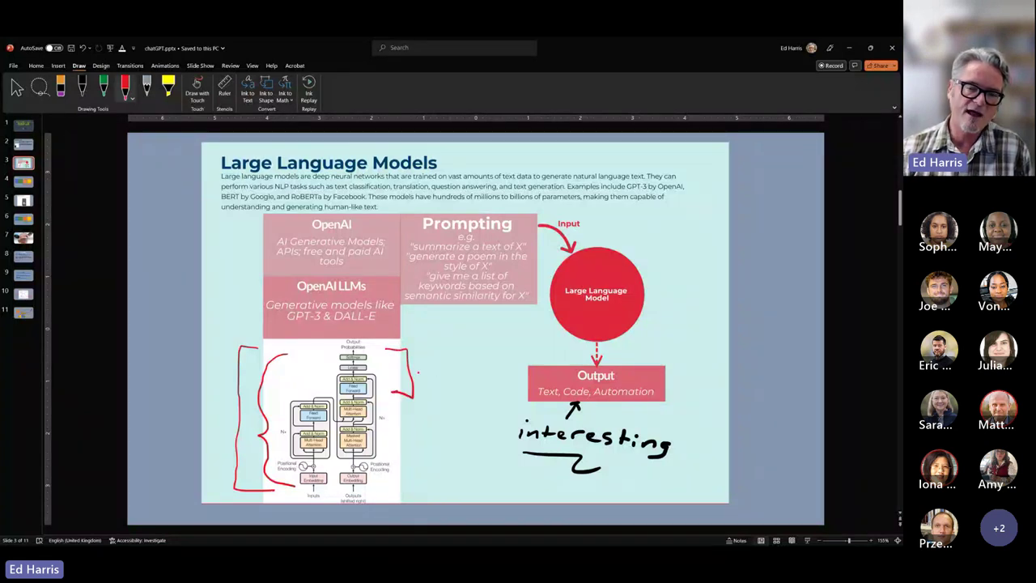
{"action": "mouse_move", "coordinate": [405, 374]}
{"action": "left_mouse_down"}
{"action": "mouse_move", "coordinate": [545, 314]}
{"action": "mouse_move", "coordinate": [536, 324]}
{"action": "left_mouse_up"}
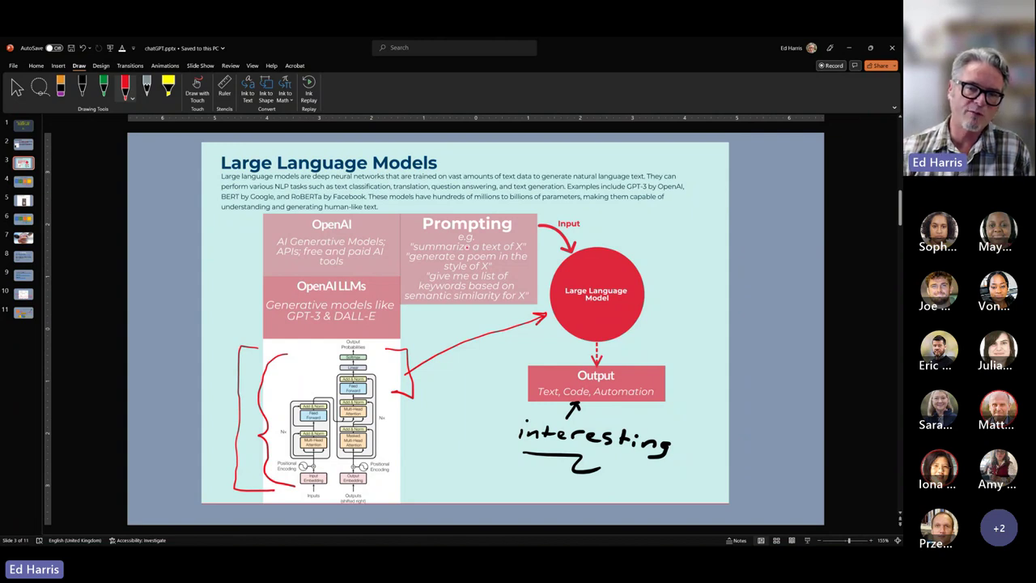
{"action": "left_click_drag", "start_coordinate": [433, 233], "coordinate": [513, 233]}
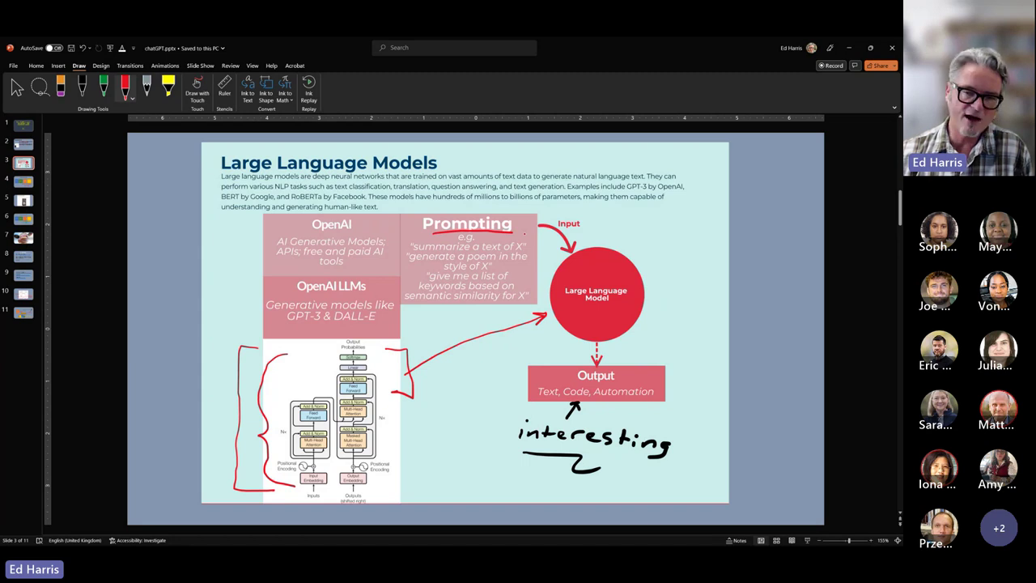
{"action": "mouse_move", "coordinate": [658, 356]}
{"action": "left_mouse_down"}
{"action": "mouse_move", "coordinate": [682, 366]}
{"action": "mouse_move", "coordinate": [651, 408]}
{"action": "left_mouse_up"}
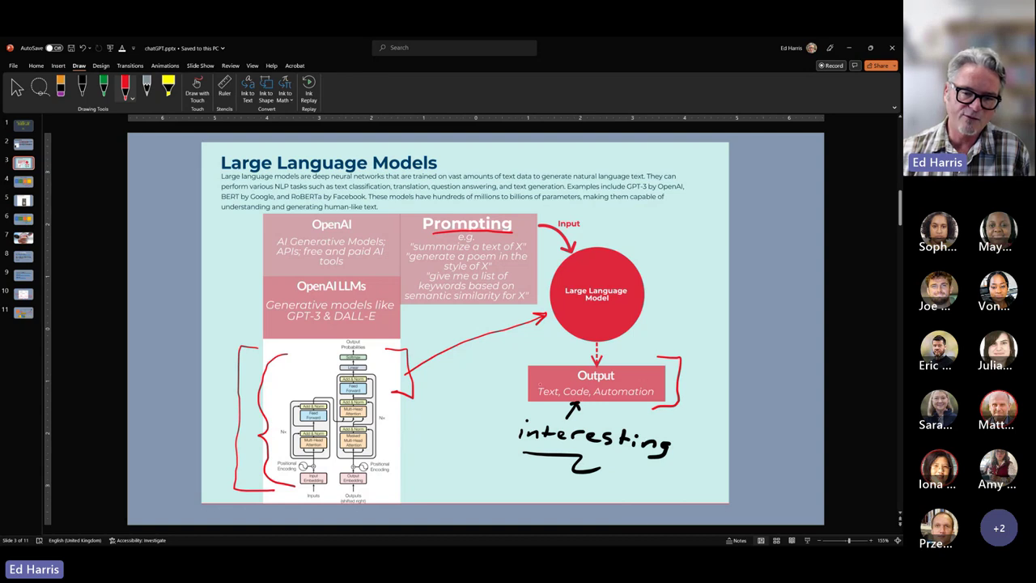
{"action": "mouse_move", "coordinate": [541, 381]}
{"action": "left_mouse_down"}
{"action": "mouse_move", "coordinate": [532, 401]}
{"action": "mouse_move", "coordinate": [551, 405]}
{"action": "left_mouse_up"}
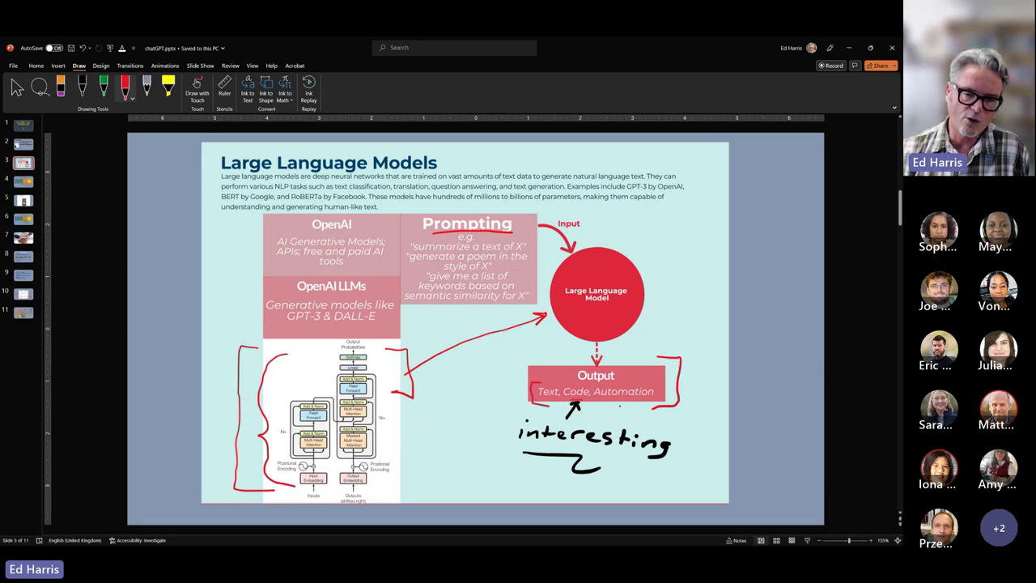
{"action": "mouse_move", "coordinate": [658, 386]}
{"action": "left_mouse_down"}
{"action": "mouse_move", "coordinate": [660, 402]}
{"action": "mouse_move", "coordinate": [644, 404]}
{"action": "left_mouse_up"}
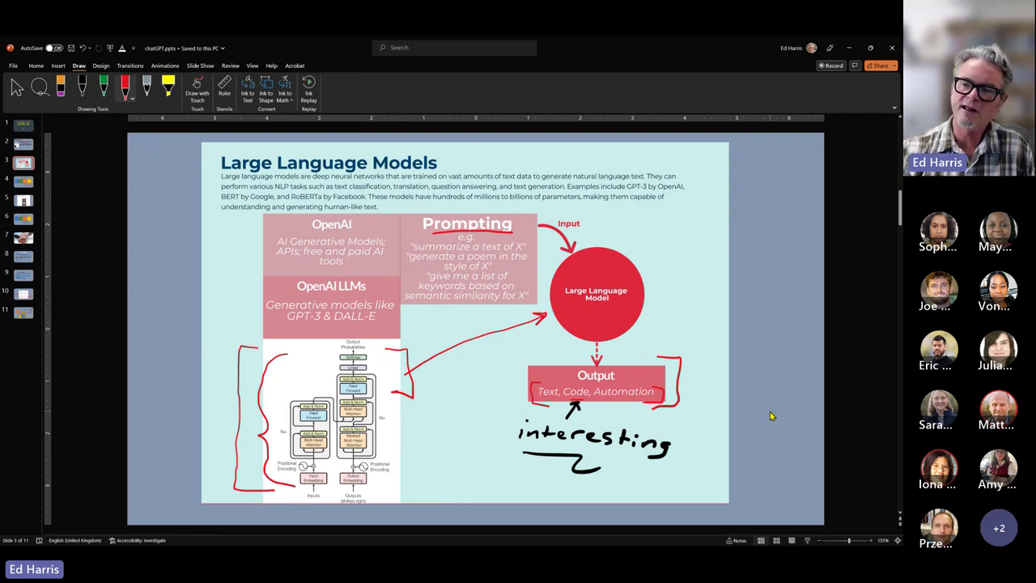
- Scroll down to slide 4, 'The Practice of Statistics'
{"action": "scroll", "coordinate": [771, 416], "scroll_direction": "down", "scroll_amount": 1}
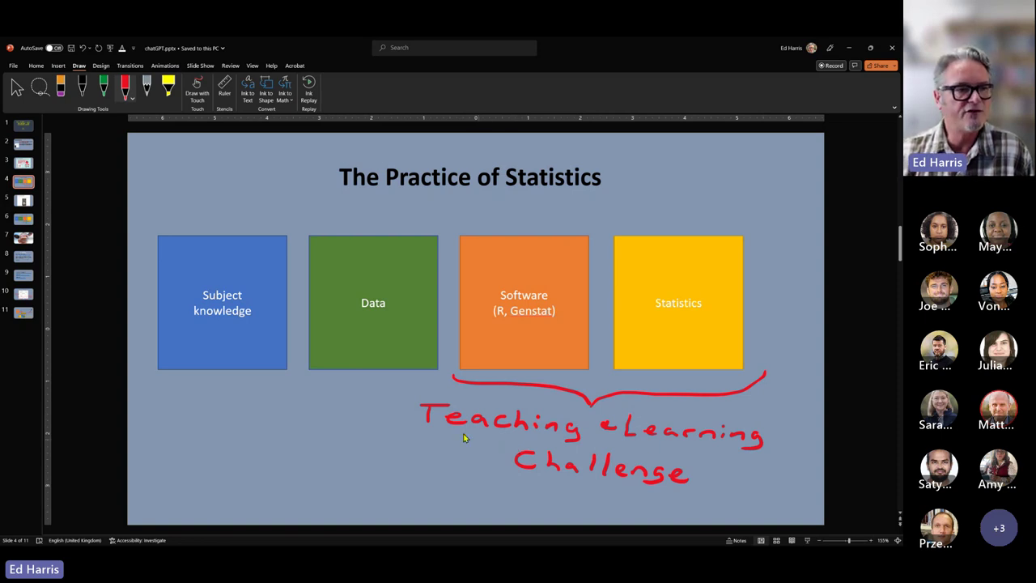
- Go to slide 5, 'the challenge is real', with the milkmaid photograph
{"action": "left_click", "coordinate": [24, 202]}
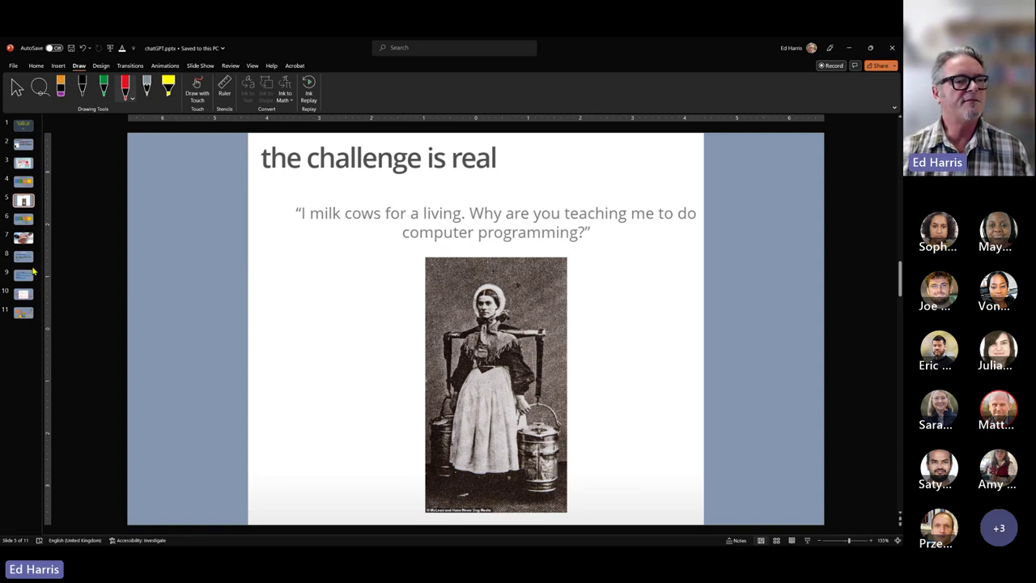
{"action": "left_click", "coordinate": [25, 219]}
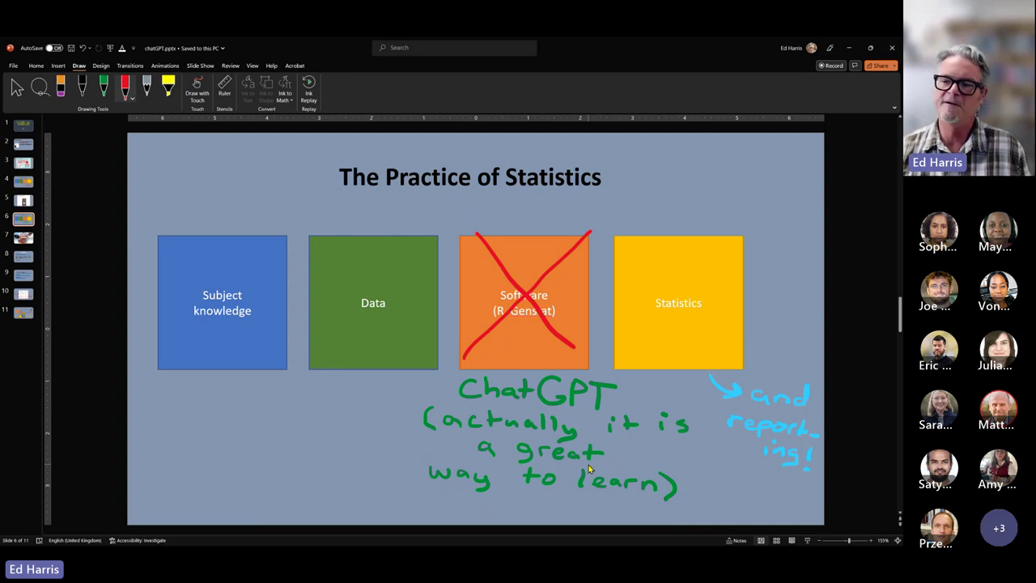
- Select the yellow Statistics box, then advance to slide 7, 'An example'
{"action": "left_click", "coordinate": [690, 332]}
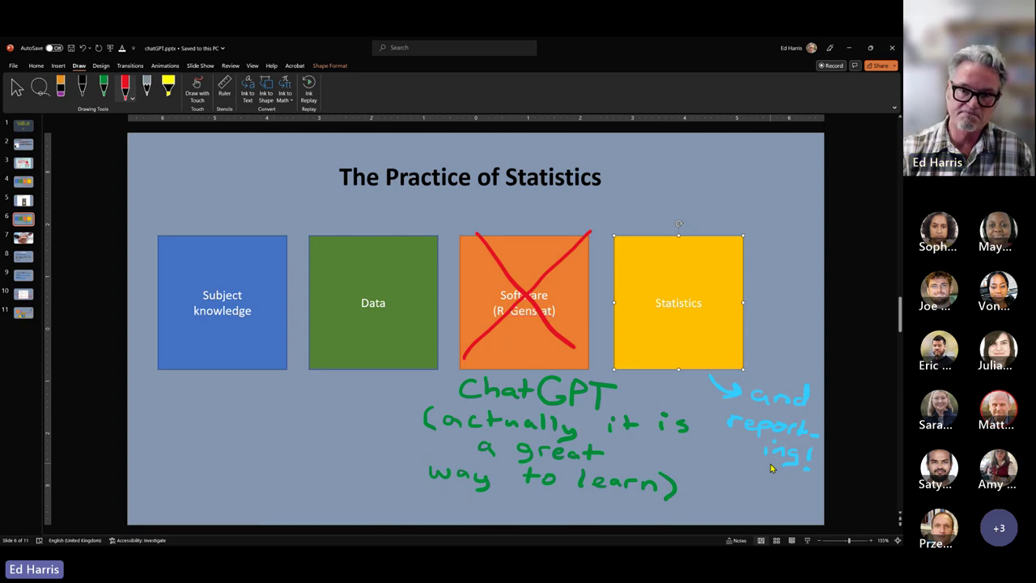
{"action": "key", "text": "Page_Down"}
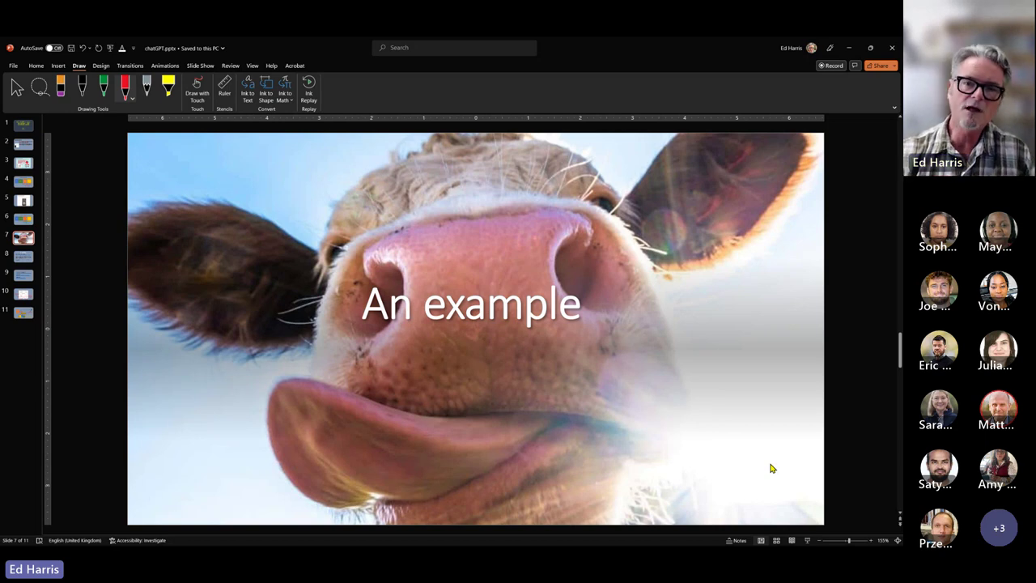
{"action": "key", "text": "Page_Down"}
{"action": "key", "text": "Page_Up"}
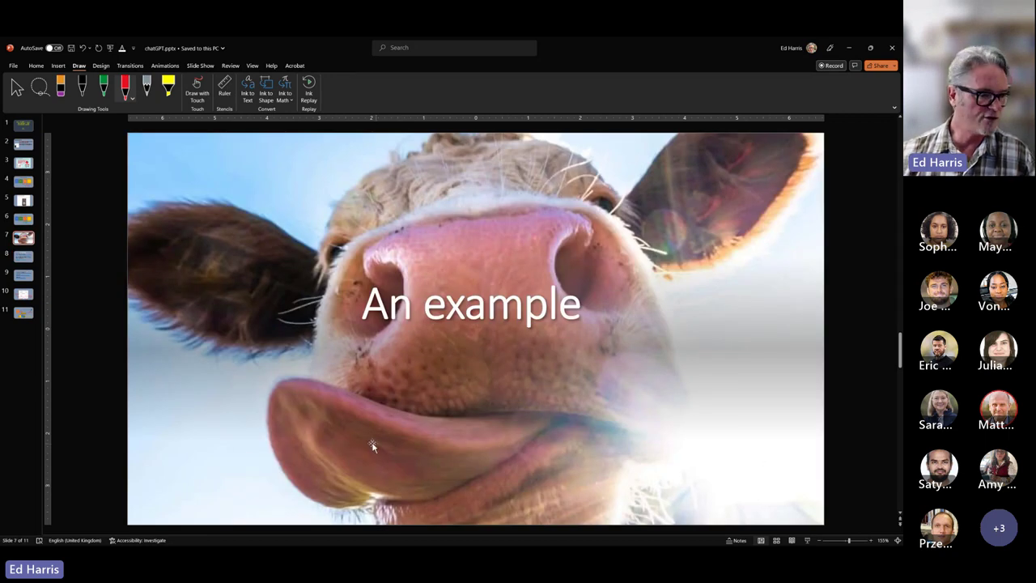
{"action": "mouse_move", "coordinate": [268, 544]}
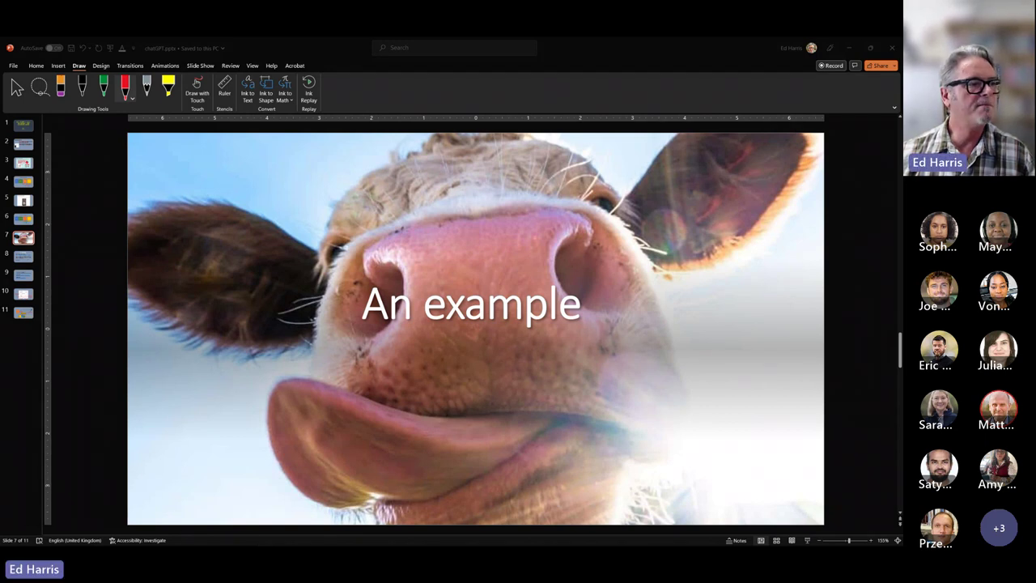
- Move the 2023-05-24-chatGPT folder window into view, then switch to the Harper Data Science Schedule page
{"action": "left_click_drag", "start_coordinate": [16, 144], "coordinate": [309, 226]}
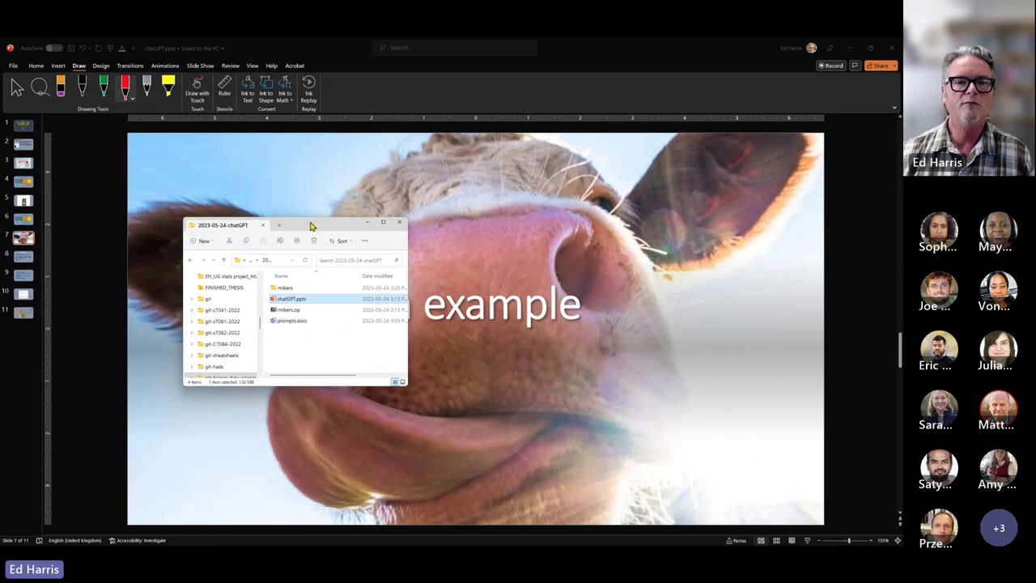
{"action": "key", "text": "alt+Tab"}
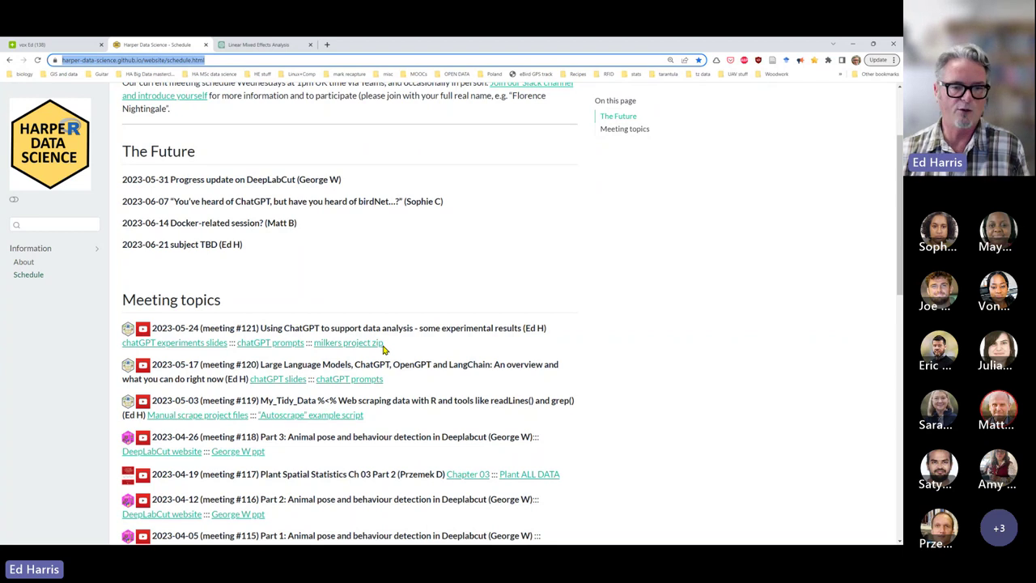
- Open the milkers folder and launch the milkers.Rproj project in RStudio
{"action": "key", "text": "alt+Tab"}
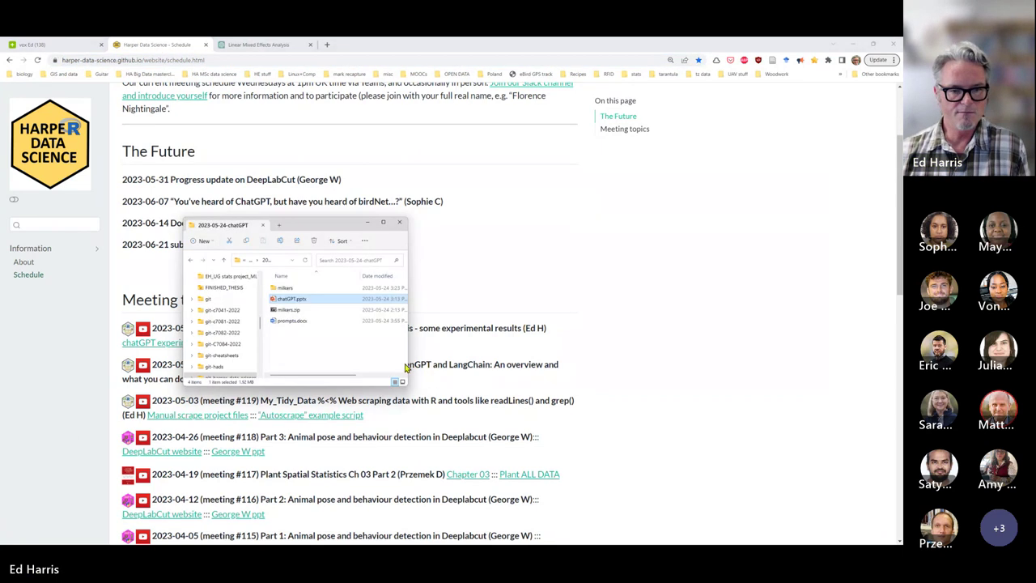
{"action": "double_click", "coordinate": [284, 289]}
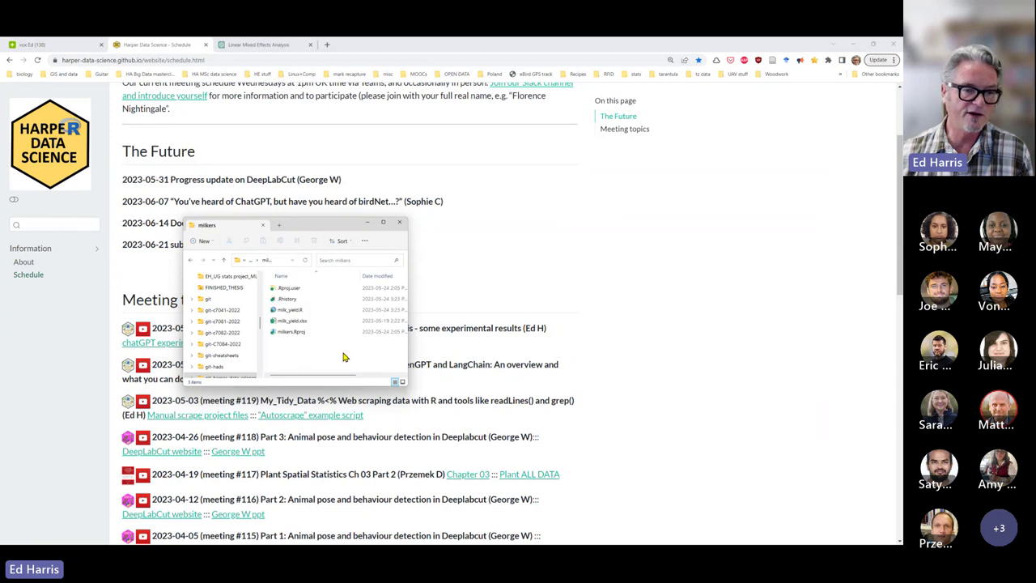
{"action": "left_click", "coordinate": [294, 334]}
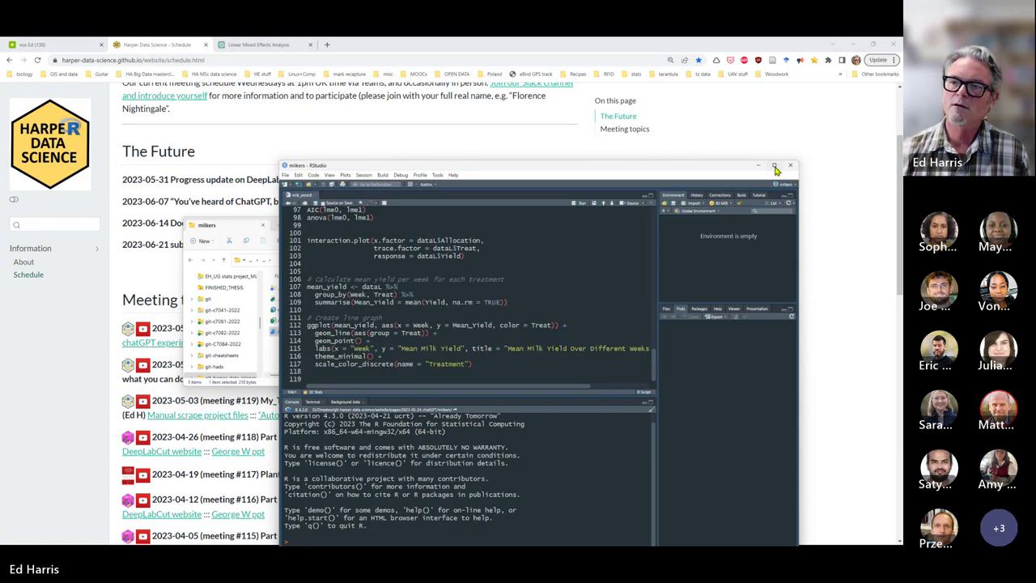
- Maximise RStudio, enlarge its text, widen the Environment/Plots panes, then select milk_yield.xlsx in Explorer
{"action": "left_click", "coordinate": [774, 165]}
{"action": "scroll", "coordinate": [430, 279], "scroll_direction": "up", "scroll_amount": 20}
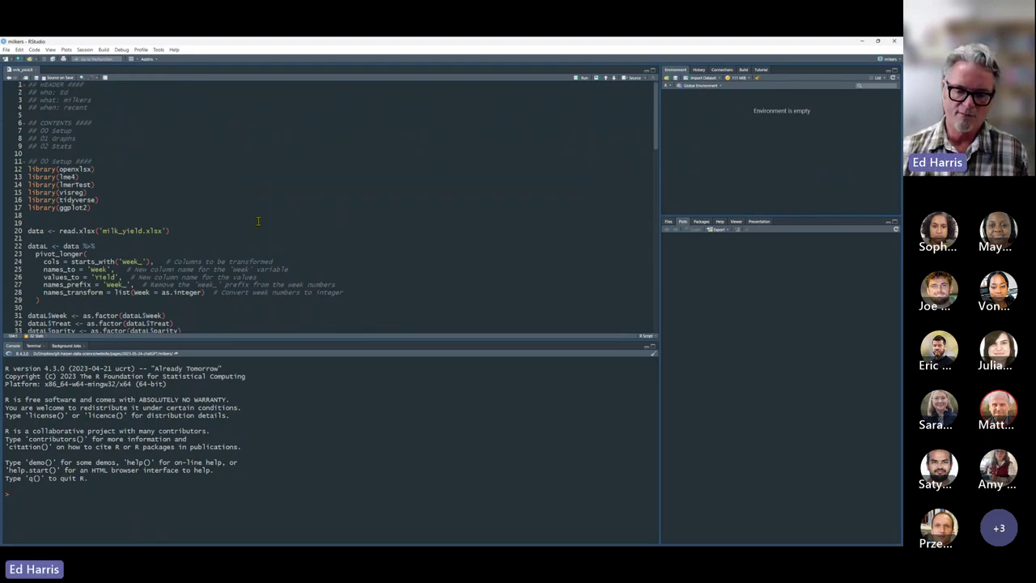
{"action": "key", "text": "ctrl+plus"}
{"action": "key", "text": "ctrl+plus"}
{"action": "key", "text": "ctrl+plus"}
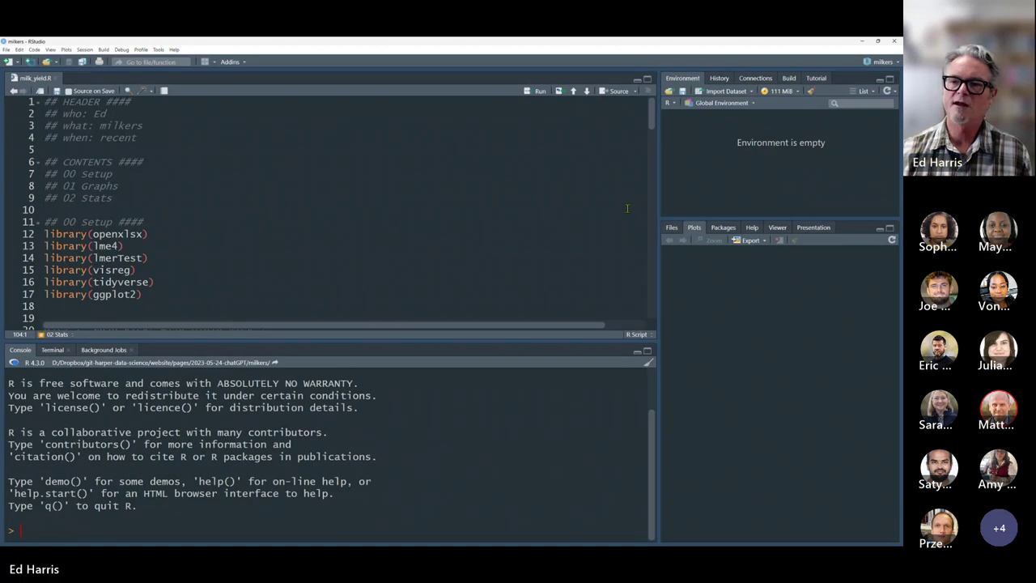
{"action": "left_click_drag", "start_coordinate": [658, 207], "coordinate": [419, 203]}
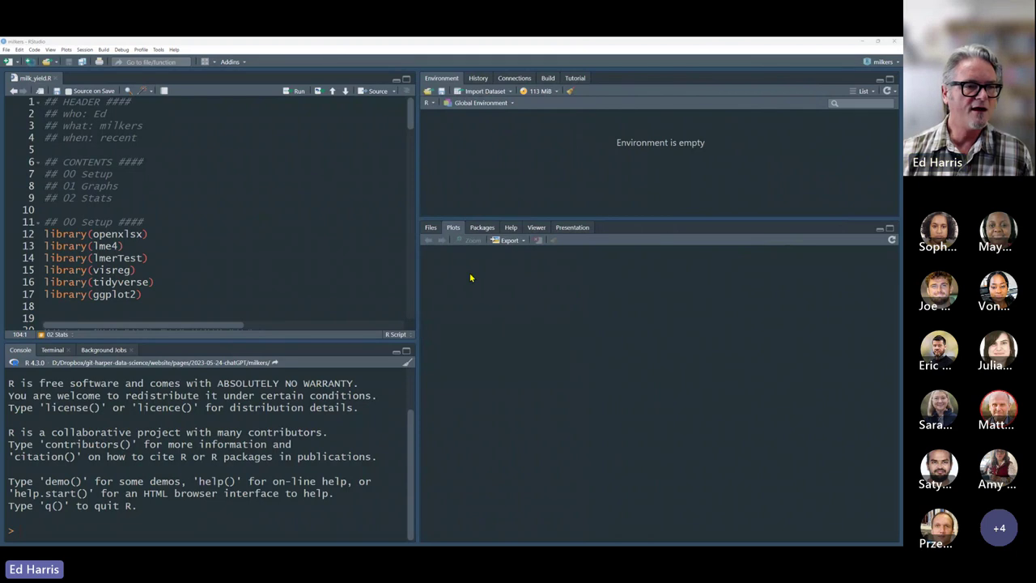
{"action": "key", "text": "alt+Tab"}
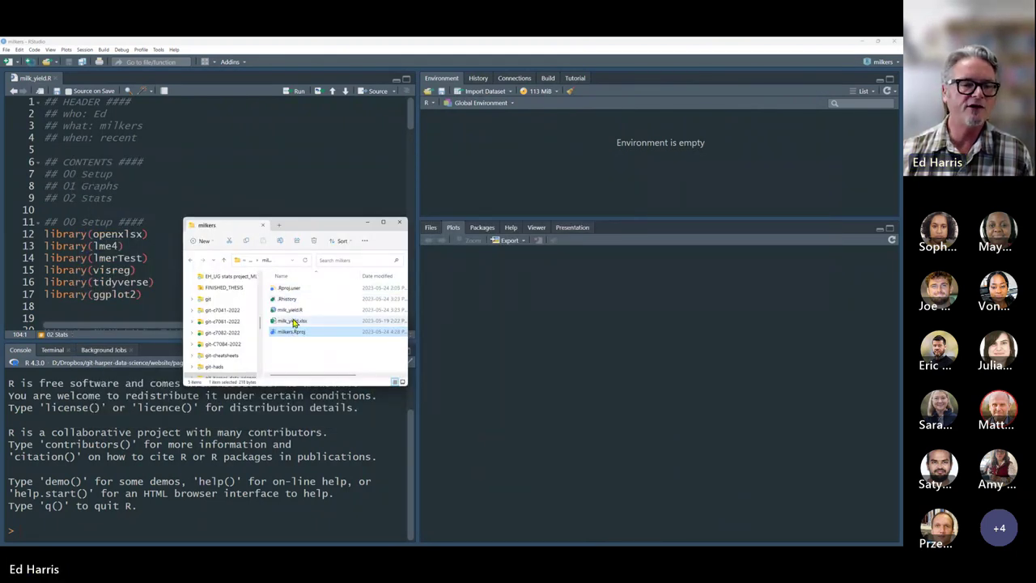
{"action": "left_click", "coordinate": [294, 322]}
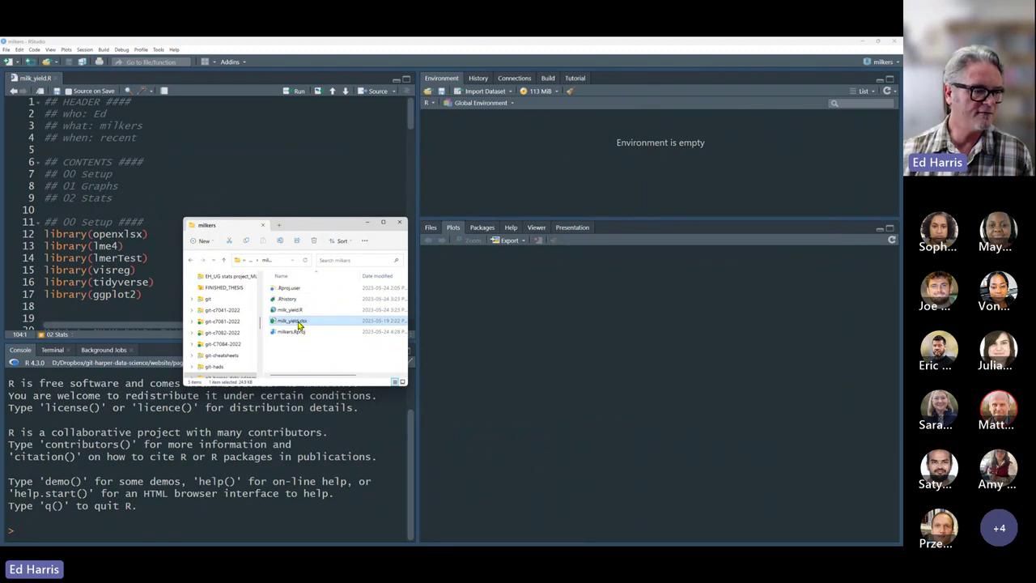
- Open milk_yield.xlsx in Excel, dismiss the links and permissions warnings, and zoom the sheet
{"action": "double_click", "coordinate": [296, 322]}
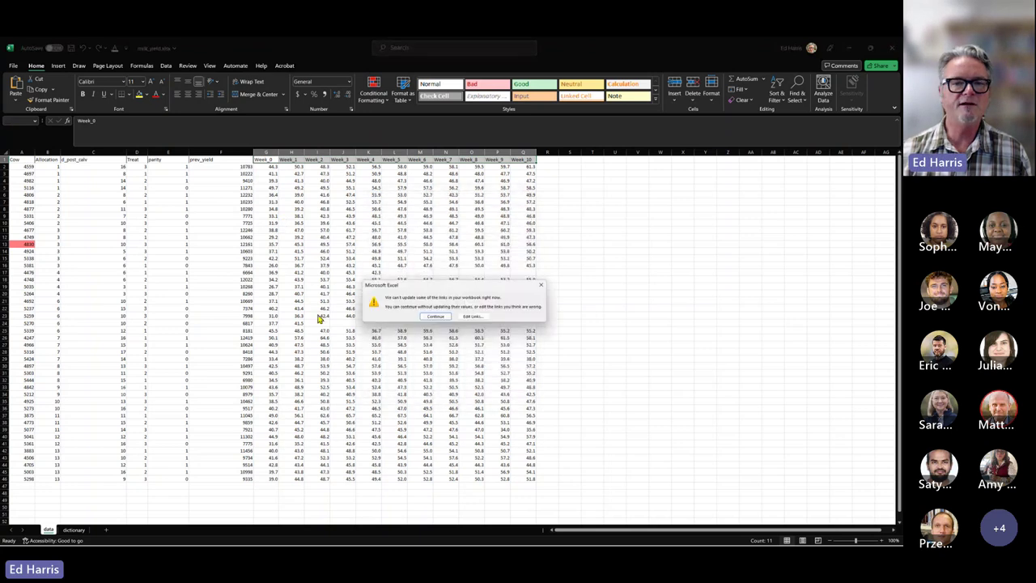
{"action": "left_click", "coordinate": [438, 316]}
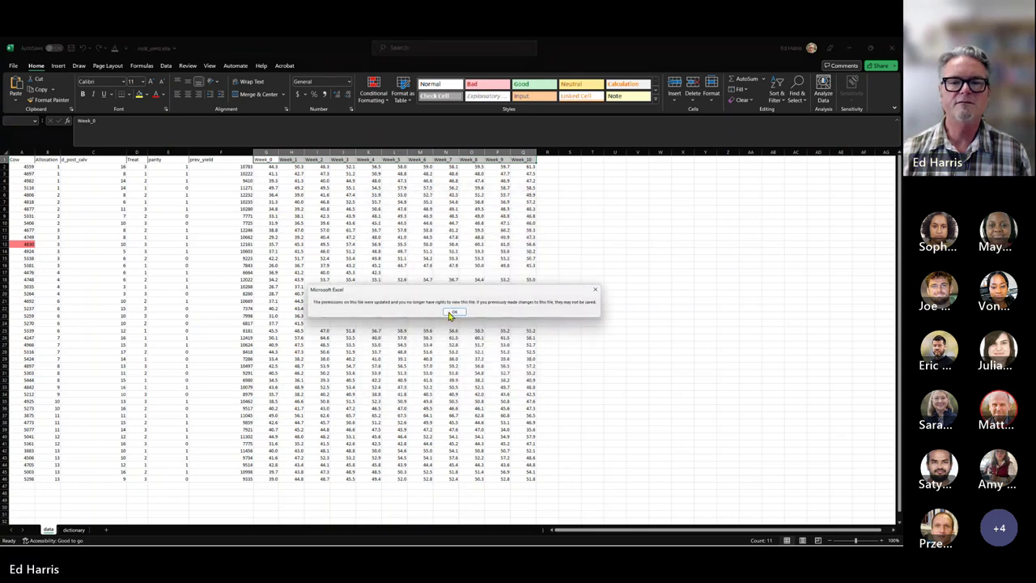
{"action": "left_click", "coordinate": [452, 314]}
{"action": "scroll", "coordinate": [329, 332], "scroll_direction": "up", "scroll_amount": 2}
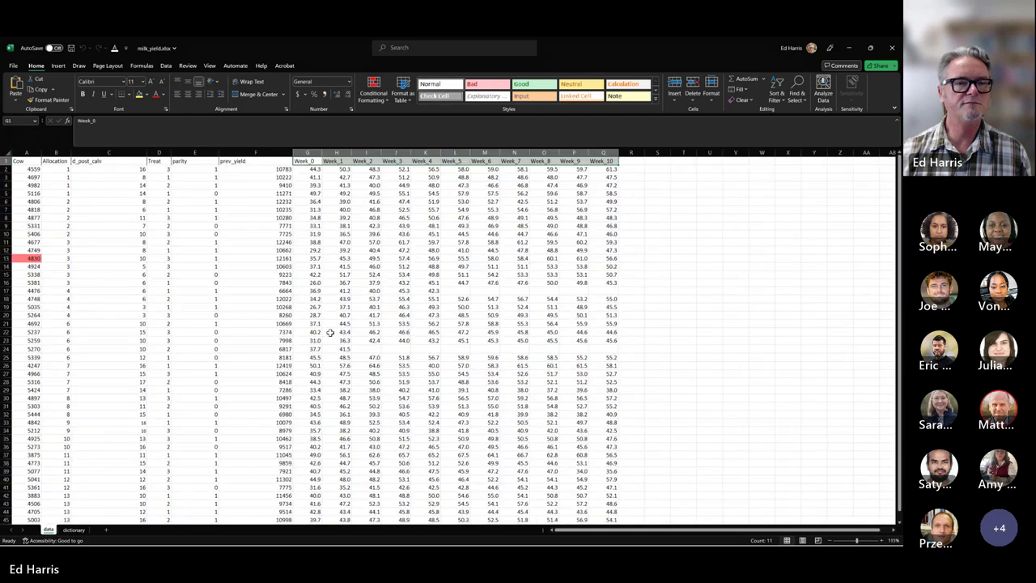
{"action": "scroll", "coordinate": [329, 332], "scroll_direction": "up", "scroll_amount": 2}
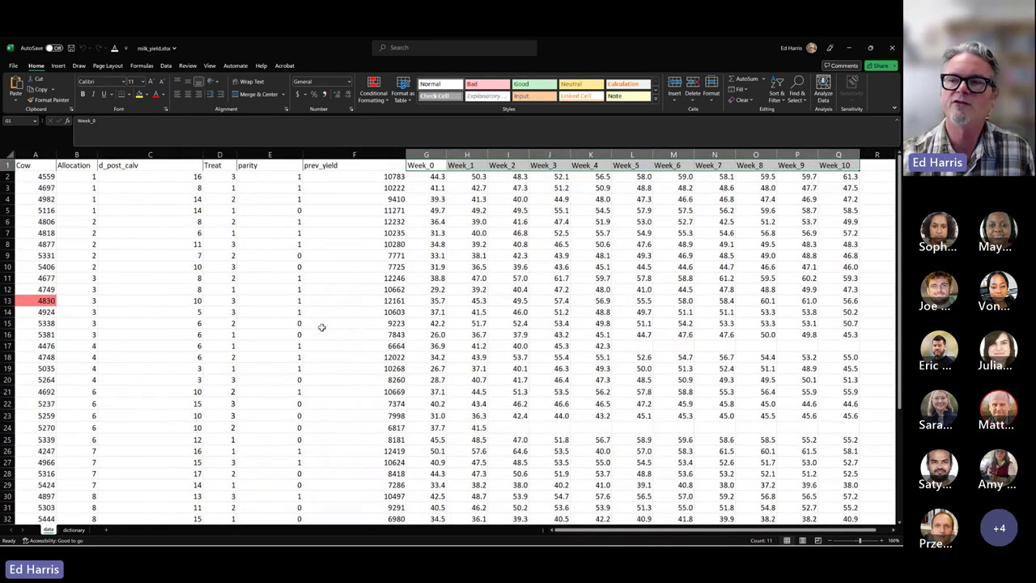
{"action": "left_click", "coordinate": [321, 245]}
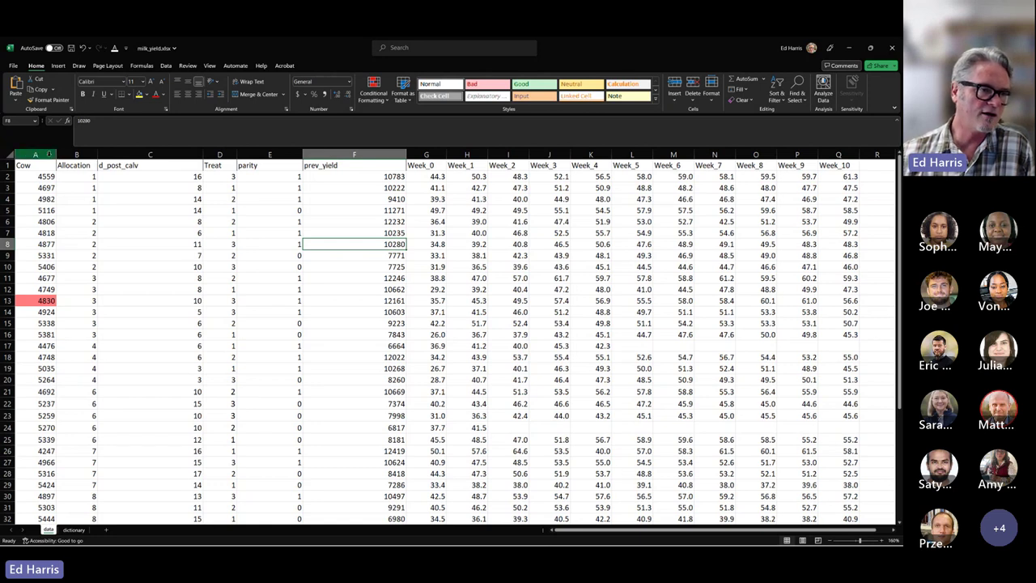
{"action": "left_click", "coordinate": [36, 155]}
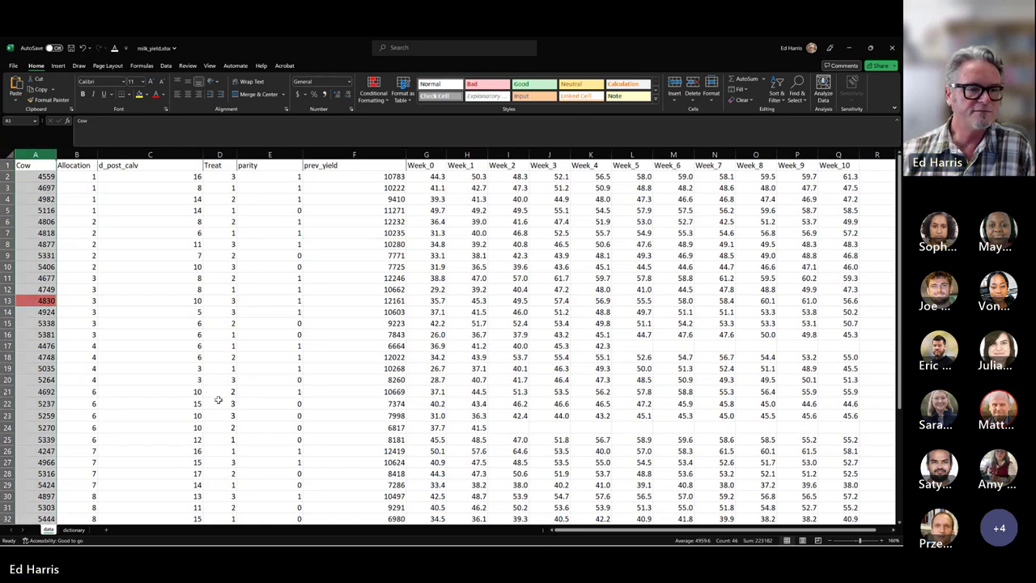
{"action": "left_click", "coordinate": [77, 155]}
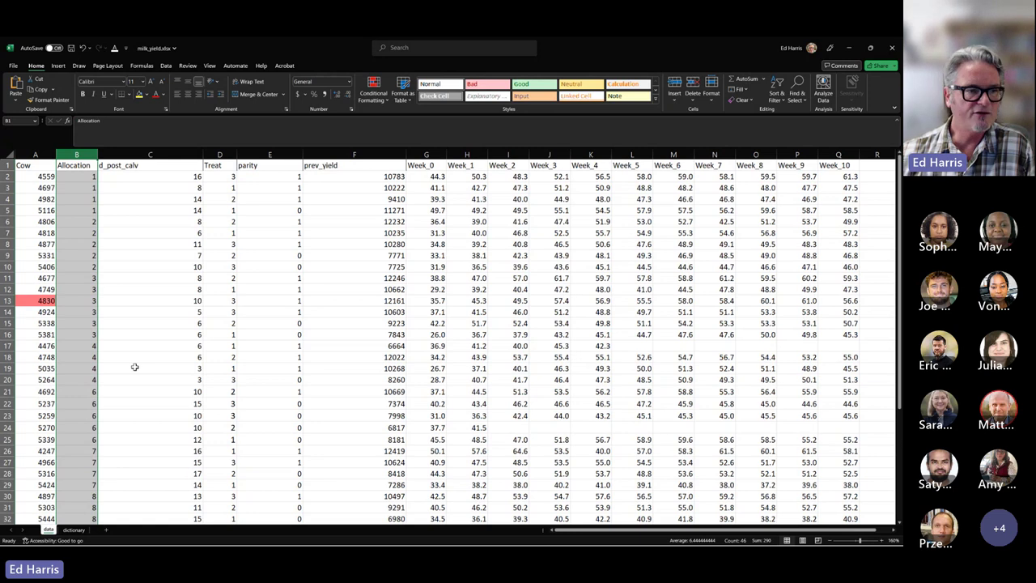
{"action": "left_click_drag", "start_coordinate": [88, 178], "coordinate": [92, 212]}
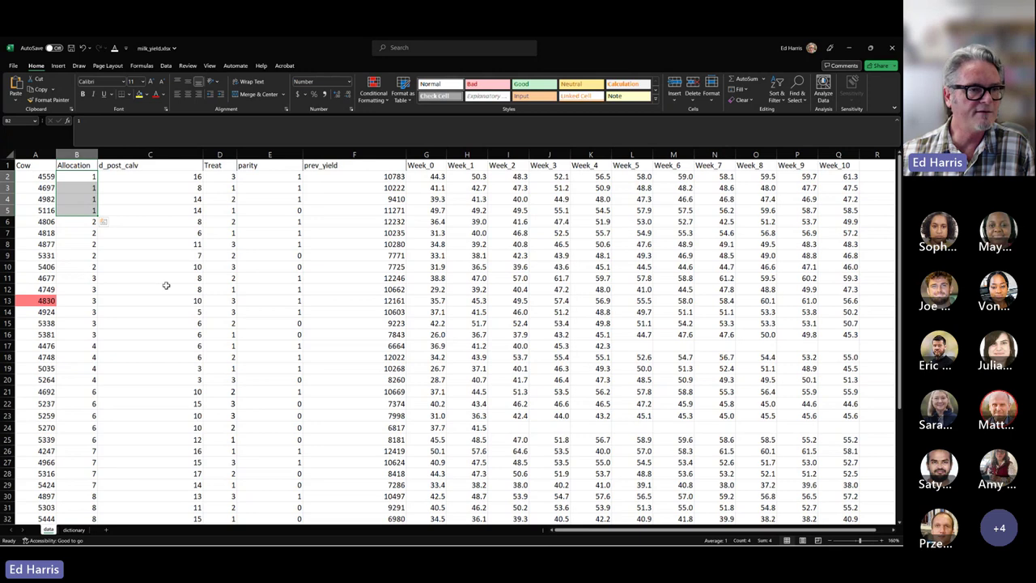
{"action": "left_click", "coordinate": [173, 156]}
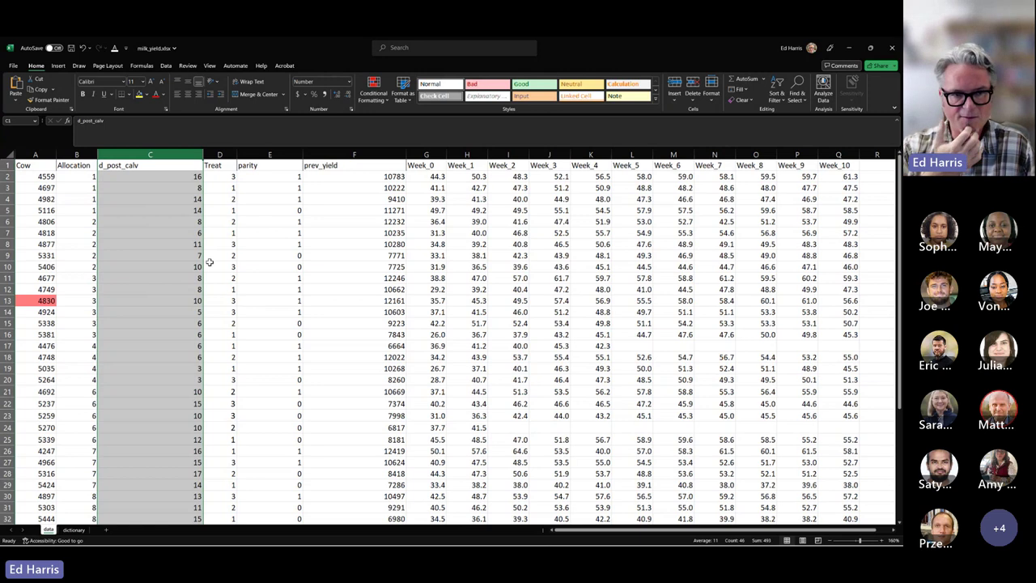
{"action": "left_click", "coordinate": [222, 155]}
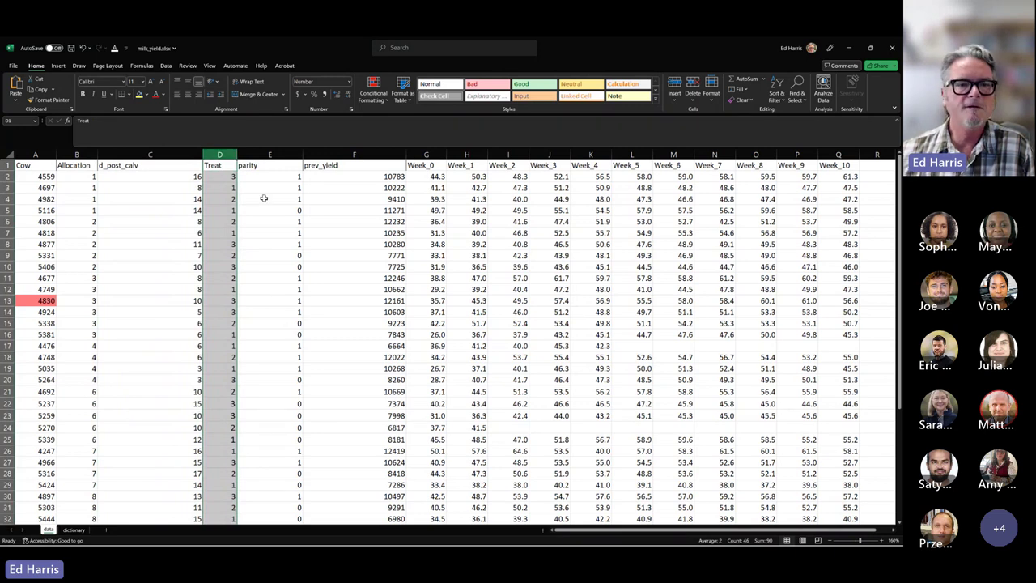
{"action": "left_click", "coordinate": [283, 156]}
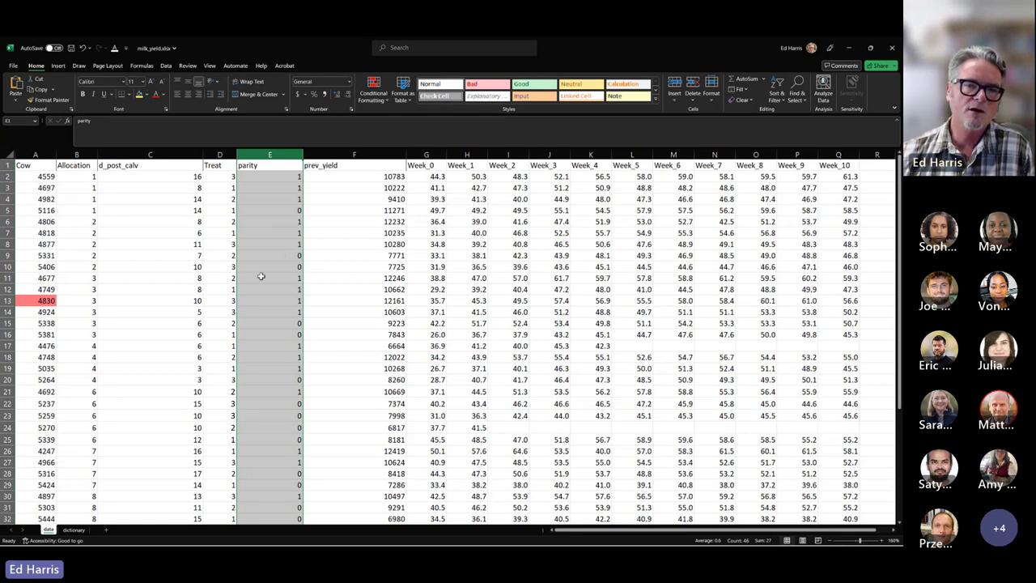
{"action": "left_click", "coordinate": [354, 154]}
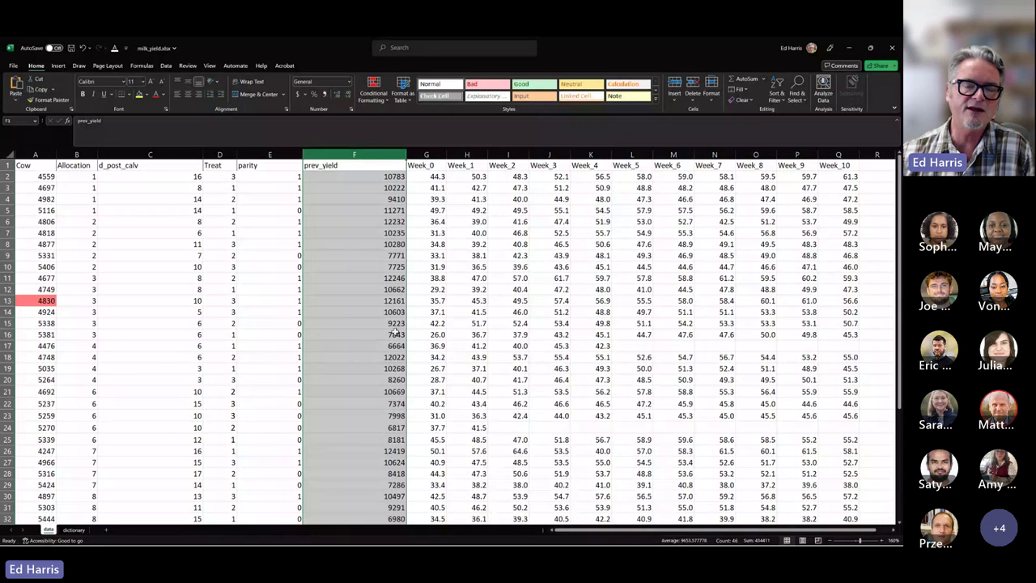
{"action": "left_click_drag", "start_coordinate": [426, 154], "coordinate": [846, 153]}
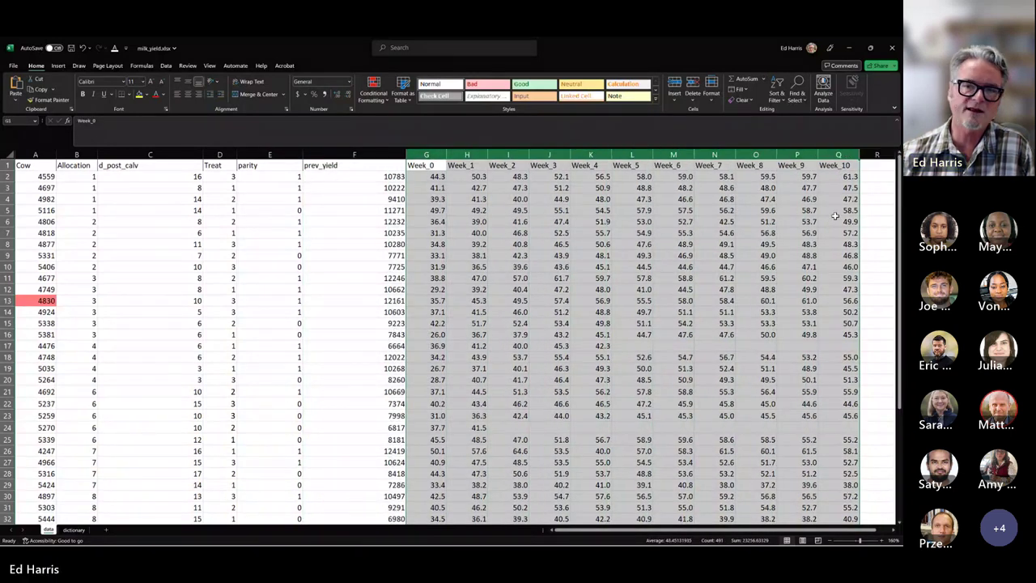
{"action": "left_click", "coordinate": [437, 176]}
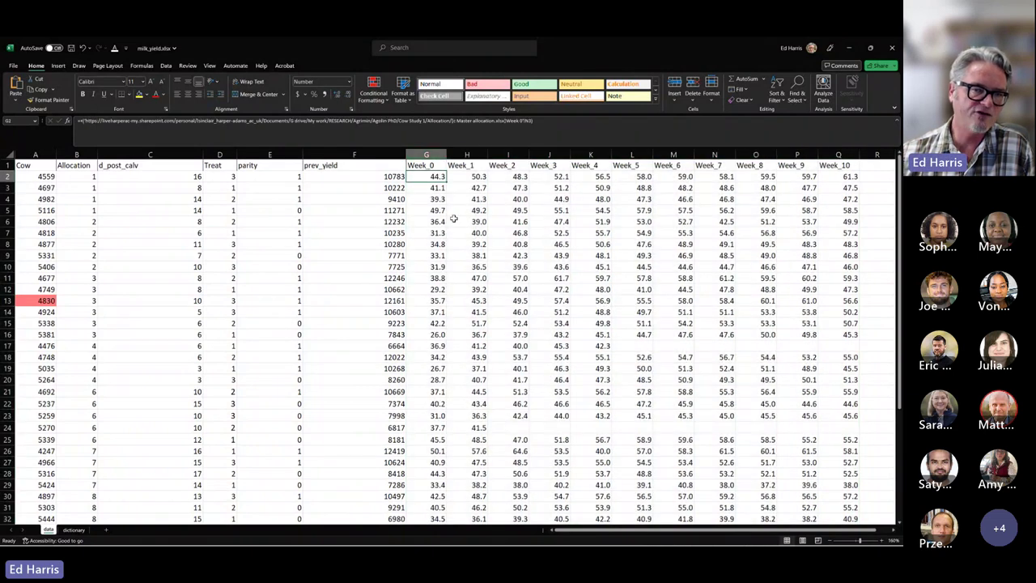
{"action": "left_click", "coordinate": [438, 152]}
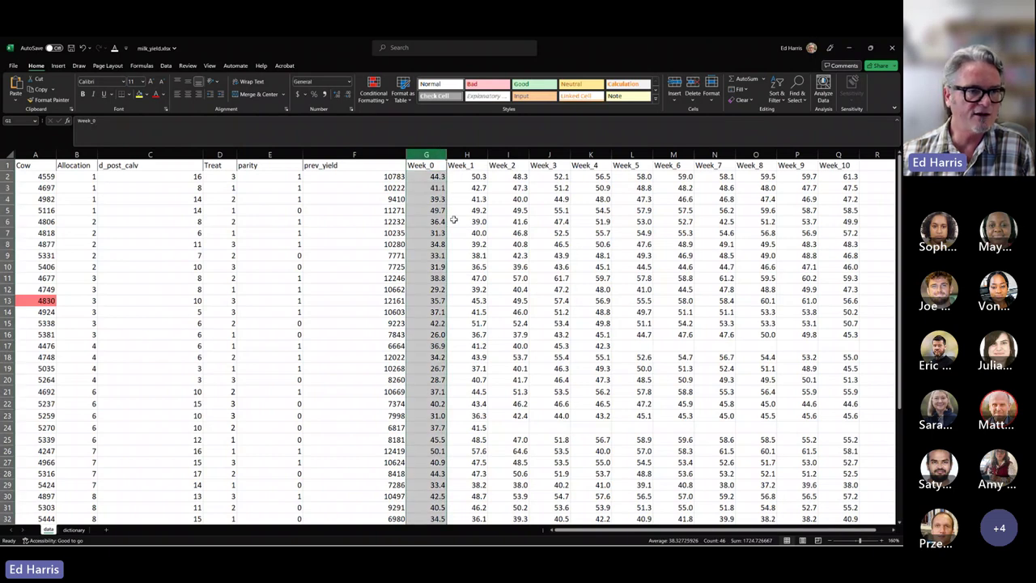
{"action": "left_click", "coordinate": [47, 178]}
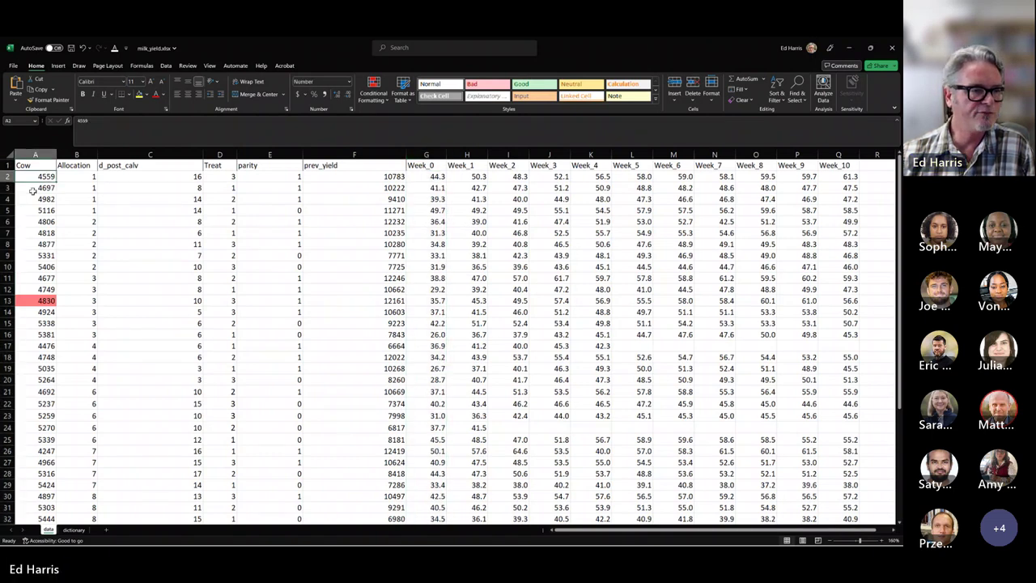
{"action": "left_click", "coordinate": [8, 178]}
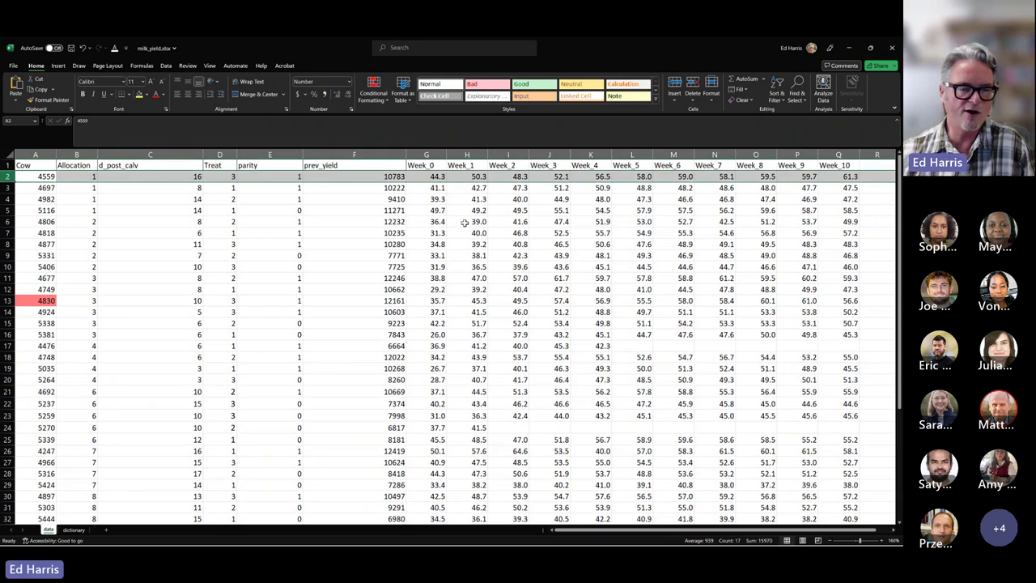
{"action": "scroll", "coordinate": [327, 244], "scroll_direction": "up", "scroll_amount": 1}
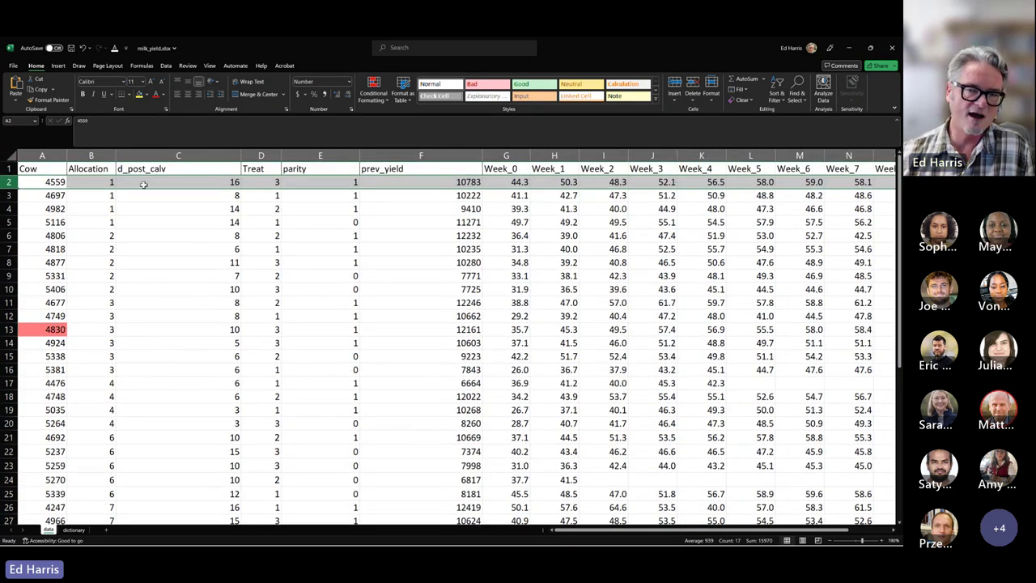
{"action": "left_click", "coordinate": [510, 180]}
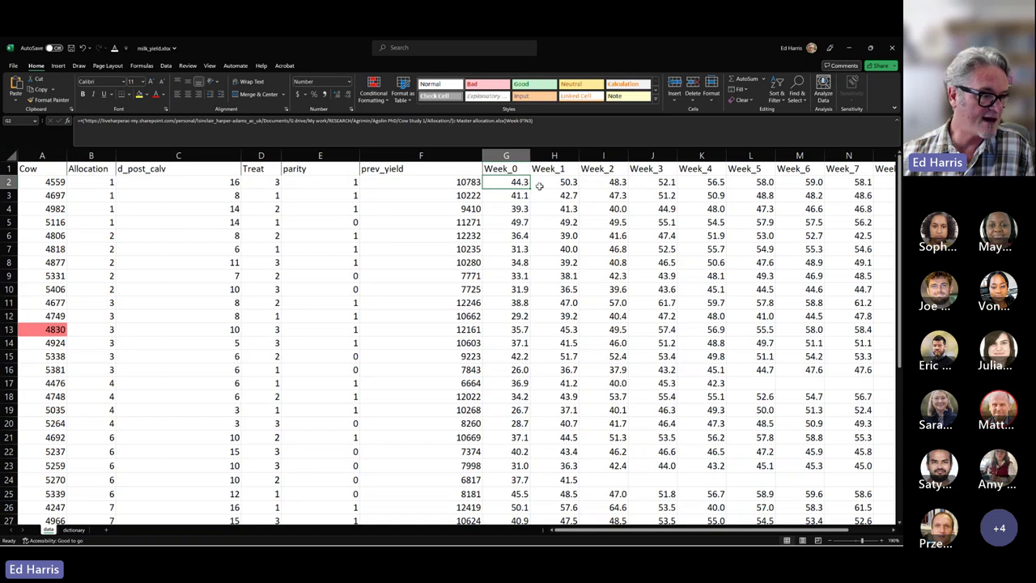
{"action": "left_click", "coordinate": [567, 185]}
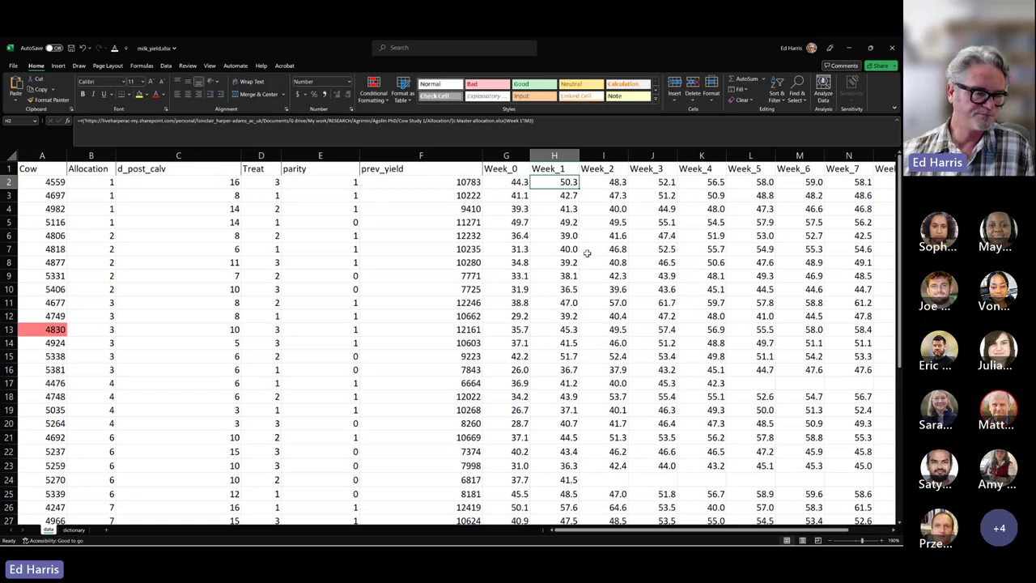
{"action": "left_click_drag", "start_coordinate": [510, 182], "coordinate": [765, 182]}
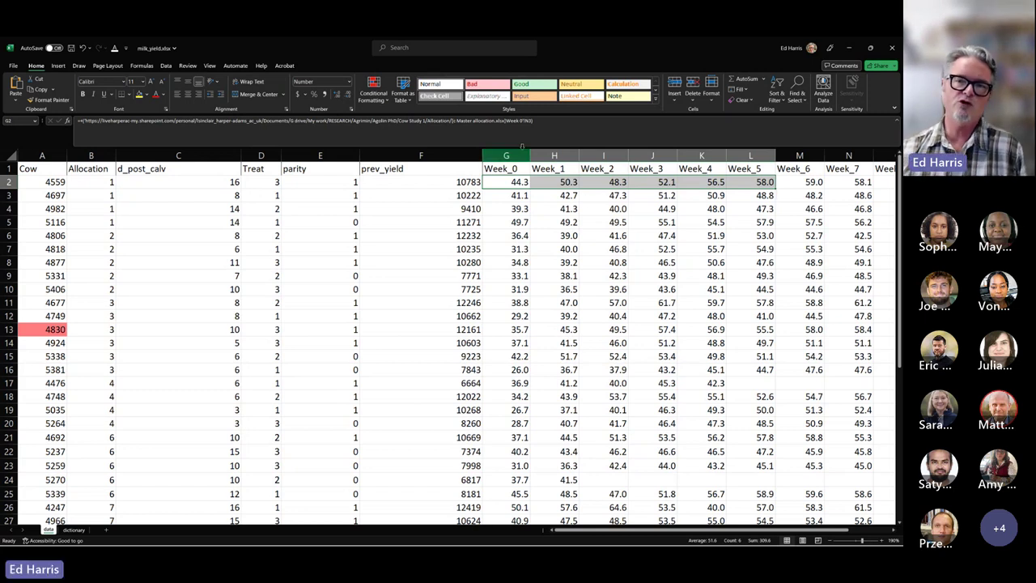
{"action": "mouse_move", "coordinate": [512, 155]}
{"action": "left_mouse_down"}
{"action": "mouse_move", "coordinate": [543, 200]}
{"action": "mouse_move", "coordinate": [521, 170]}
{"action": "left_mouse_up"}
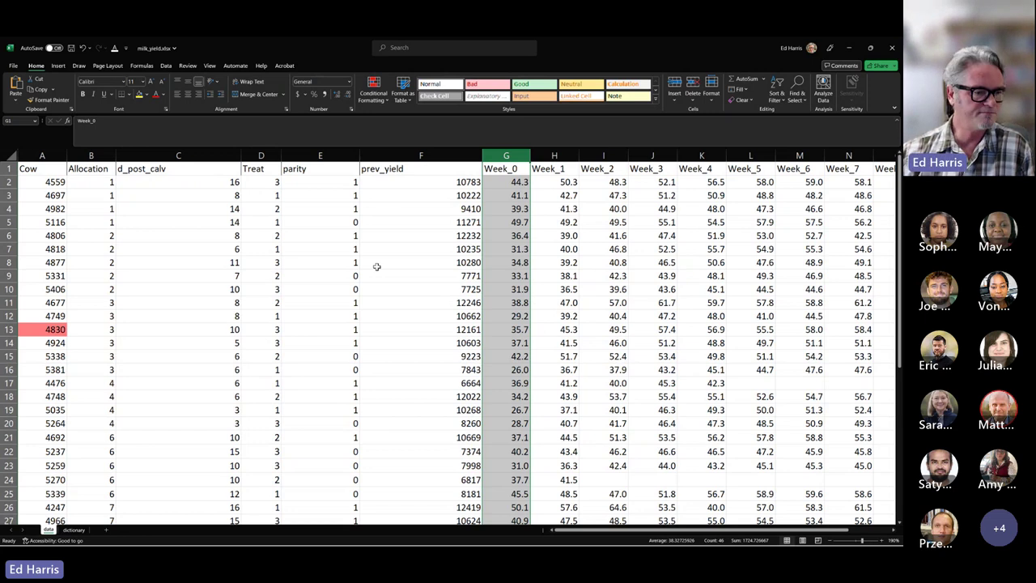
{"action": "scroll", "coordinate": [376, 267], "scroll_direction": "down", "scroll_amount": 11}
{"action": "left_click", "coordinate": [9, 333]}
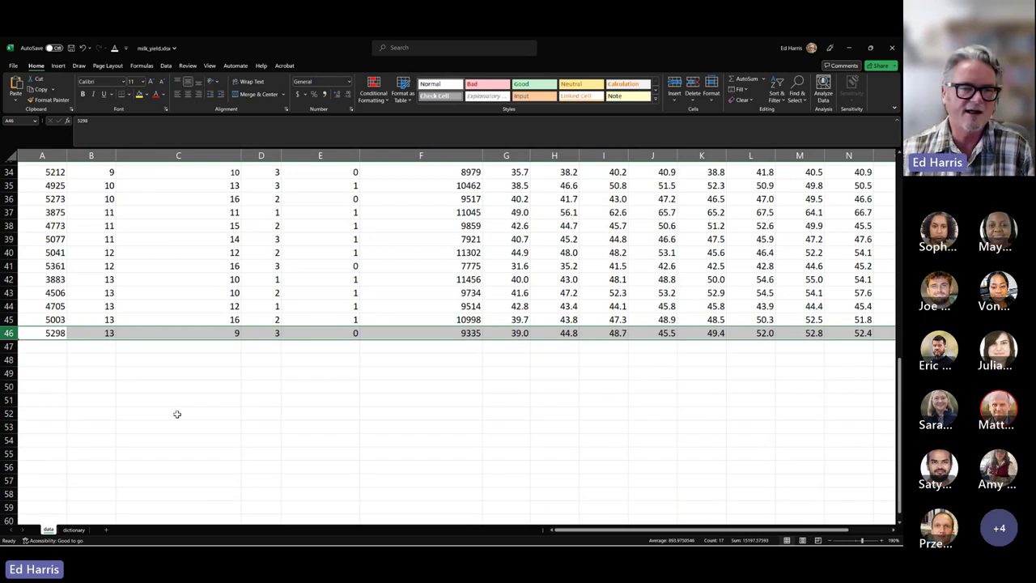
{"action": "scroll", "coordinate": [177, 414], "scroll_direction": "up", "scroll_amount": 11}
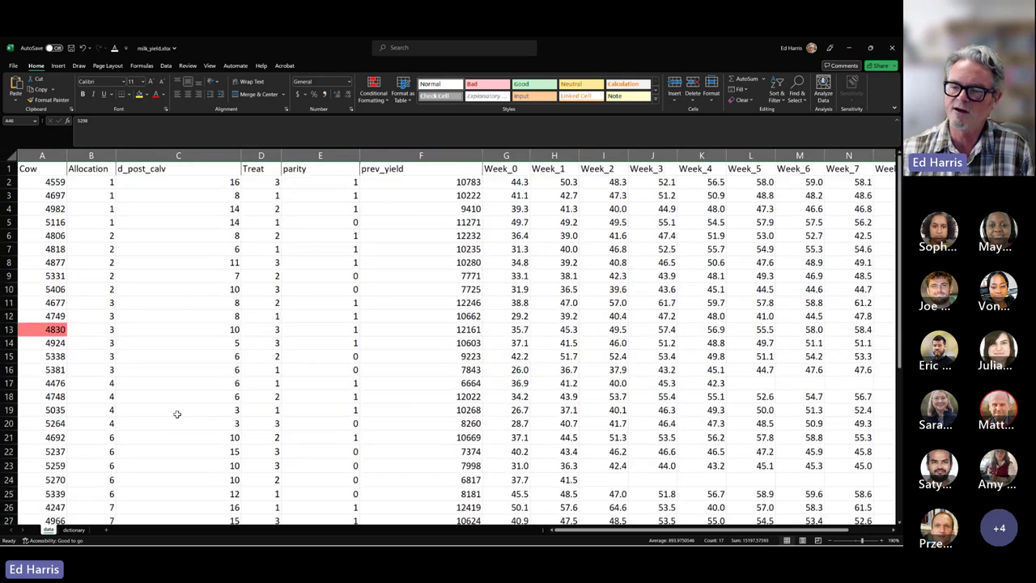
{"action": "scroll", "coordinate": [176, 413], "scroll_direction": "down", "scroll_amount": 2}
{"action": "left_click_drag", "start_coordinate": [599, 397], "coordinate": [858, 398]}
{"action": "left_click_drag", "start_coordinate": [757, 303], "coordinate": [876, 301]}
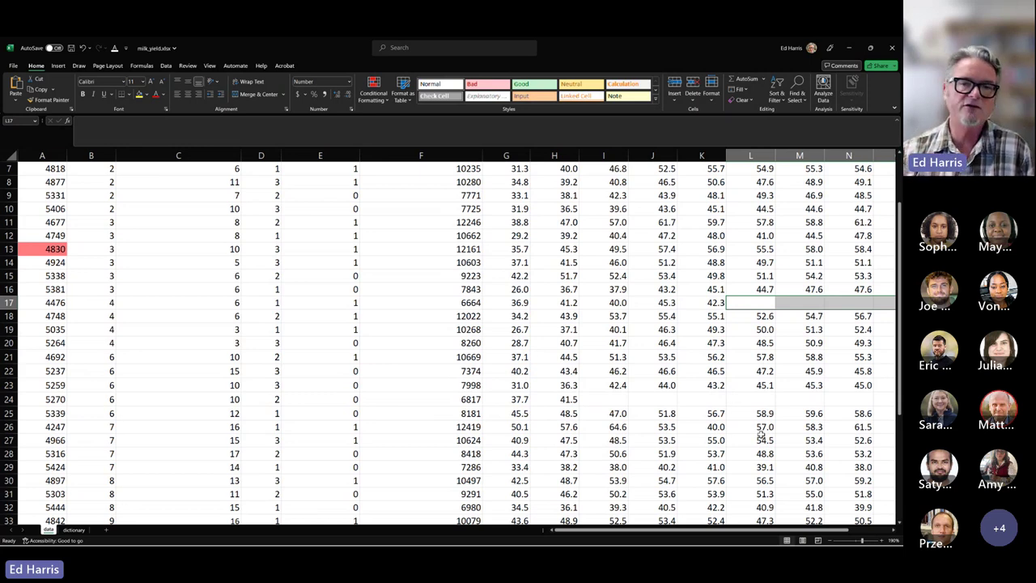
{"action": "scroll", "coordinate": [594, 378], "scroll_direction": "up", "scroll_amount": 2}
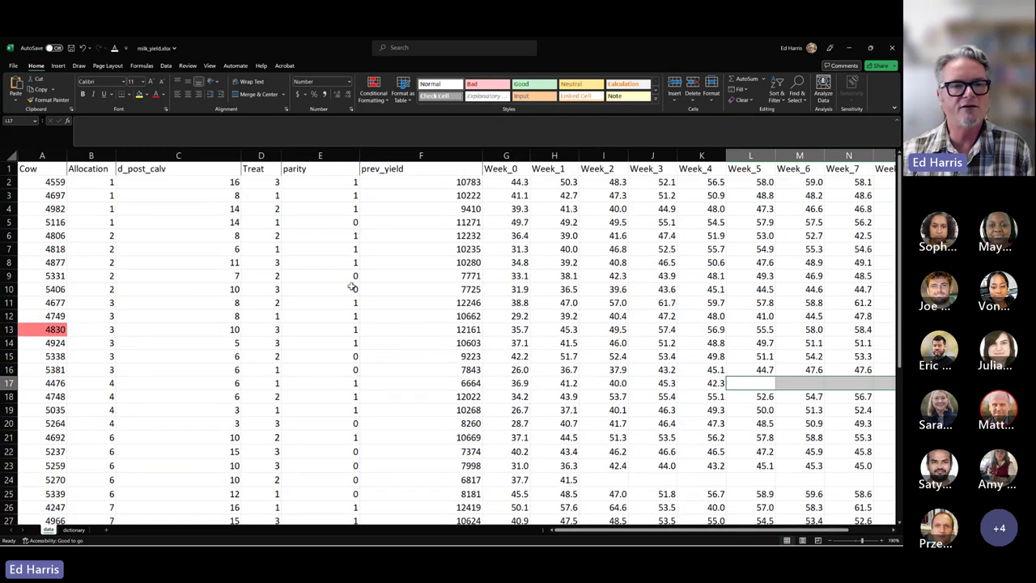
{"action": "left_click_drag", "start_coordinate": [507, 156], "coordinate": [594, 154]}
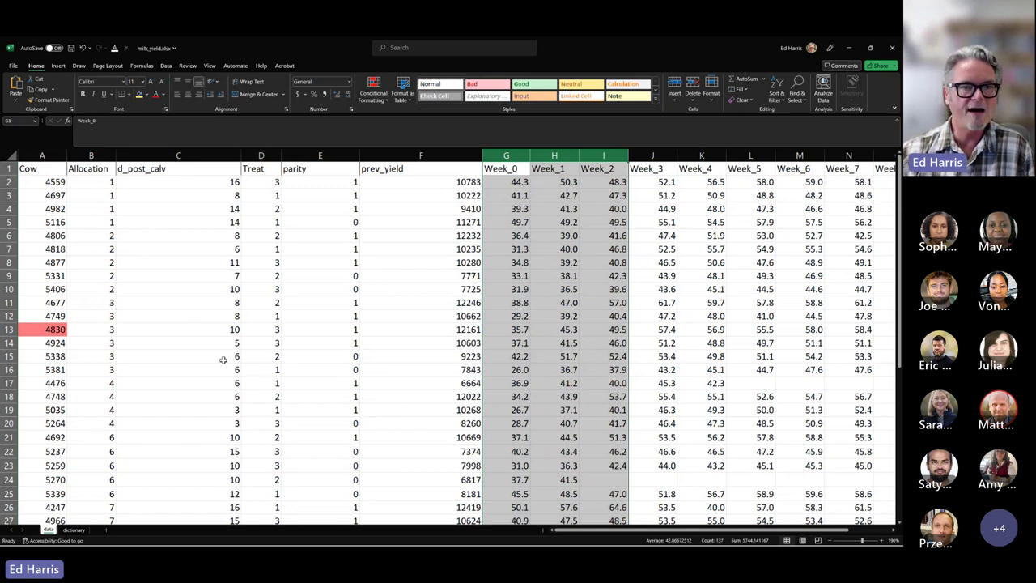
- Select the Treat and Allocation columns in Excel, then switch to the milkers RStudio window
{"action": "left_click", "coordinate": [261, 156]}
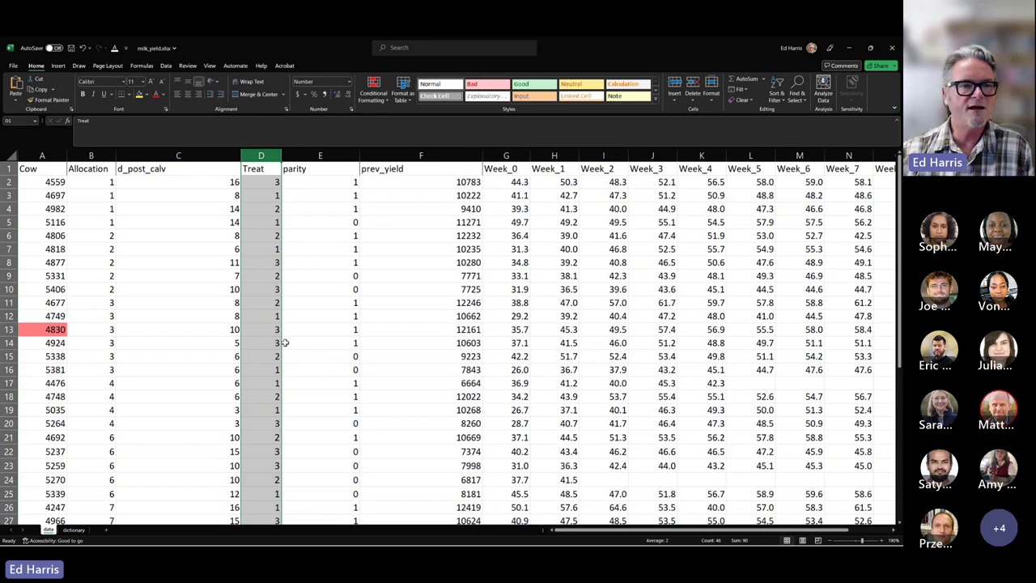
{"action": "left_click", "coordinate": [93, 155]}
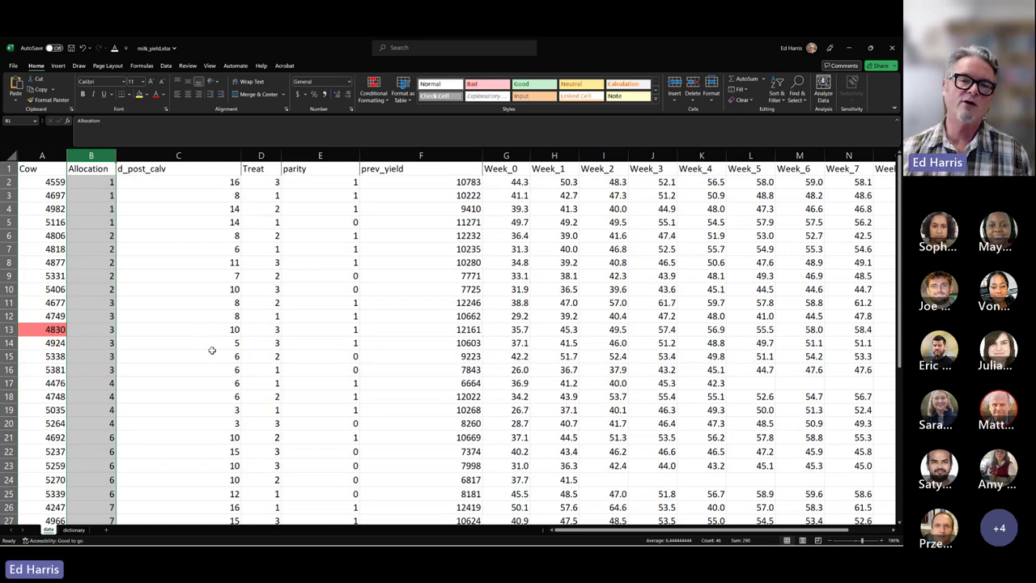
{"action": "key", "text": "alt+Tab"}
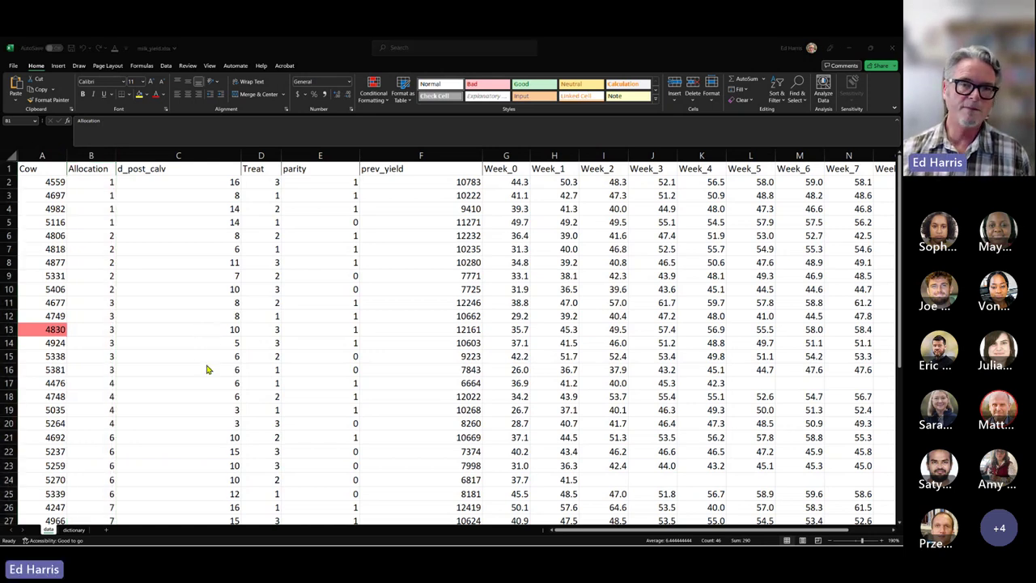
{"action": "key", "text": "Tab"}
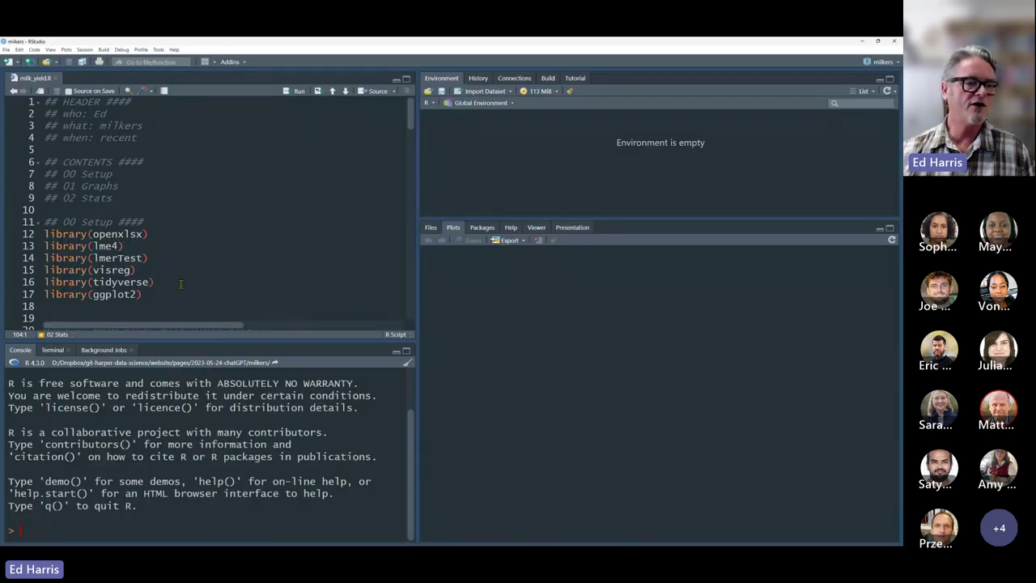
{"action": "scroll", "coordinate": [181, 284], "scroll_direction": "down", "scroll_amount": 1}
{"action": "left_click_drag", "start_coordinate": [179, 279], "coordinate": [20, 207]}
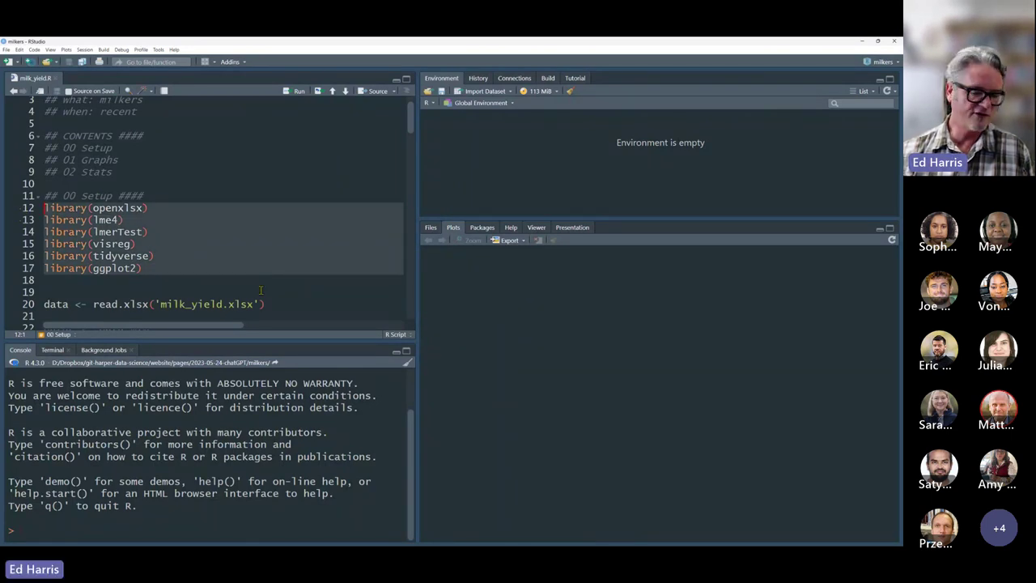
{"action": "left_click", "coordinate": [159, 212]}
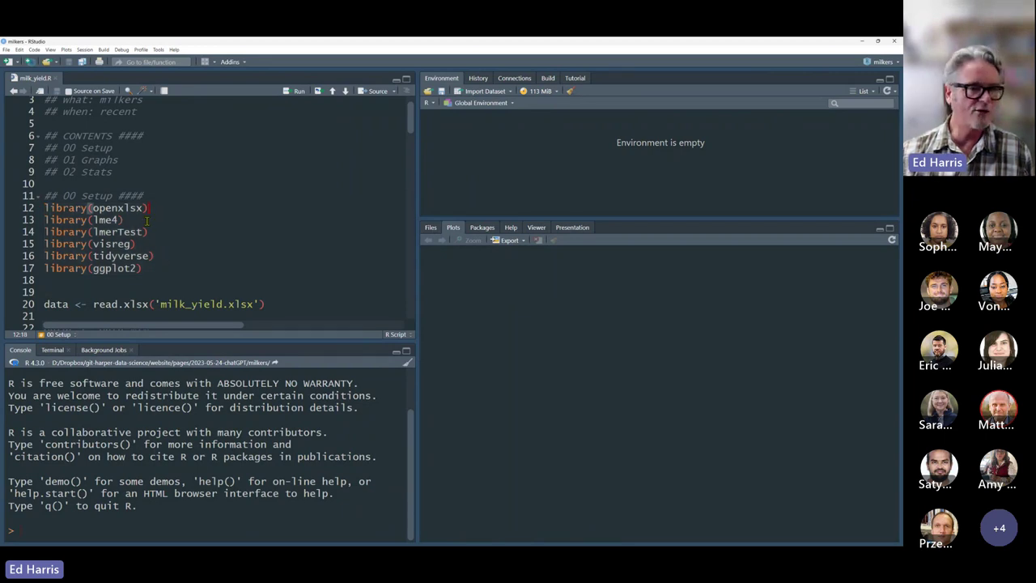
{"action": "left_click", "coordinate": [146, 220]}
{"action": "left_click", "coordinate": [161, 235]}
{"action": "left_click", "coordinate": [107, 232]}
{"action": "left_click", "coordinate": [79, 220]}
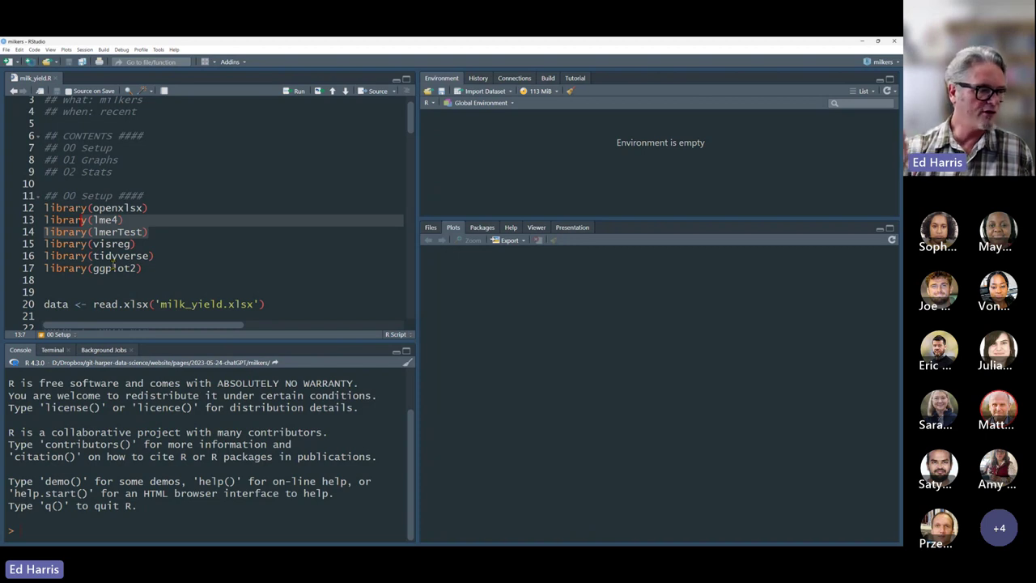
{"action": "scroll", "coordinate": [113, 268], "scroll_direction": "down", "scroll_amount": 1}
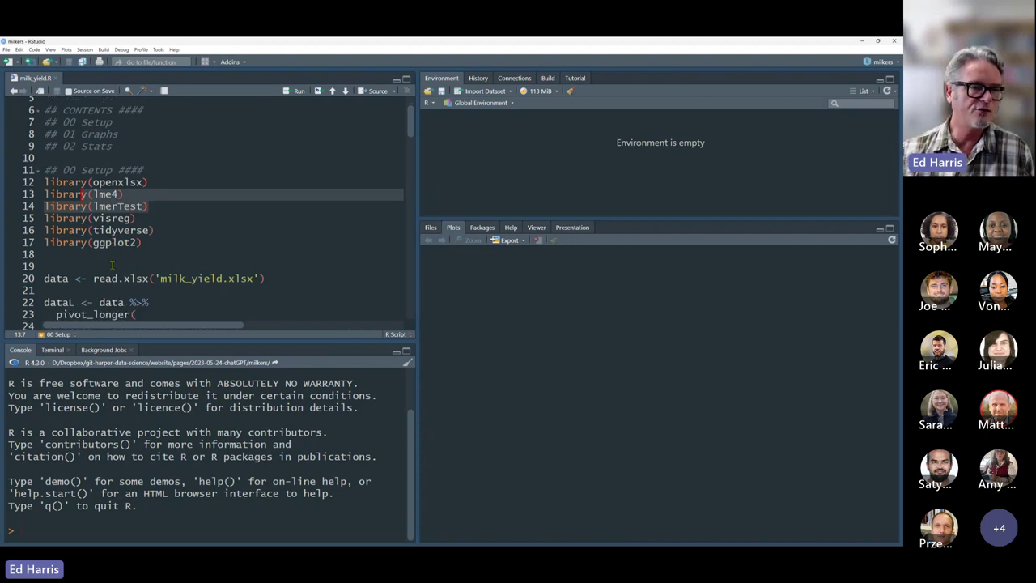
{"action": "left_click", "coordinate": [92, 218]}
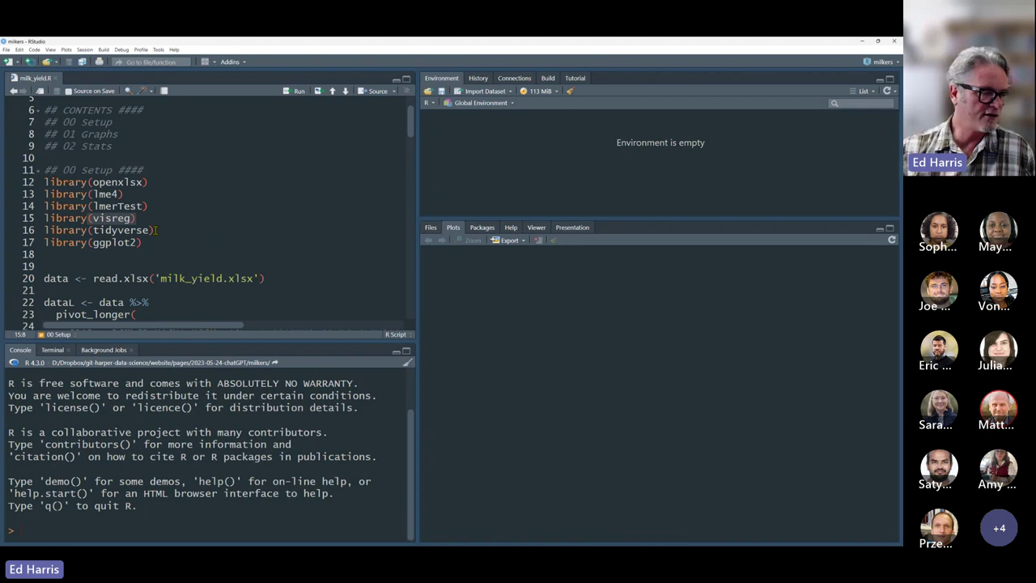
{"action": "scroll", "coordinate": [156, 230], "scroll_direction": "down", "scroll_amount": 1}
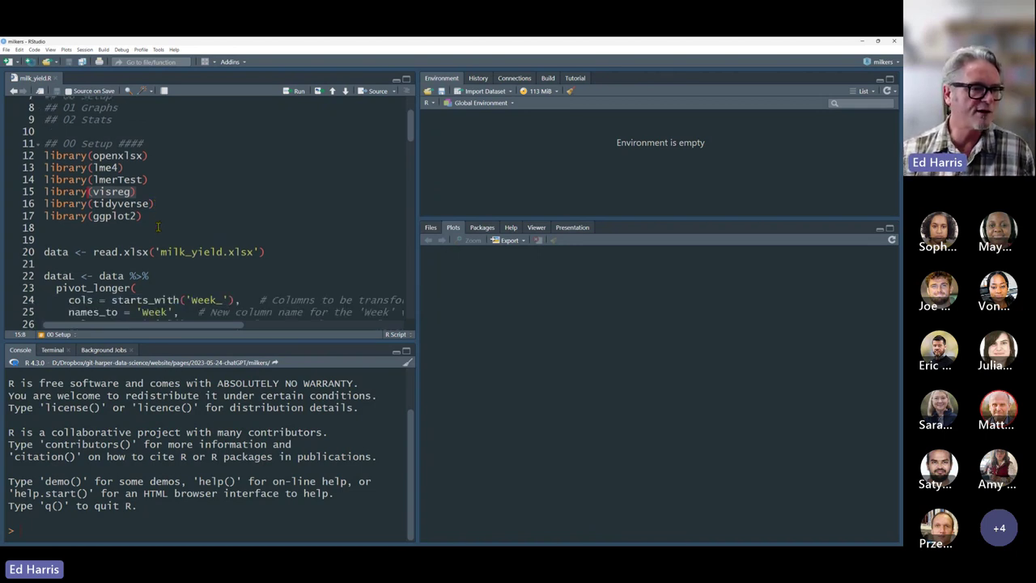
{"action": "left_click", "coordinate": [128, 204]}
{"action": "left_click", "coordinate": [89, 204]}
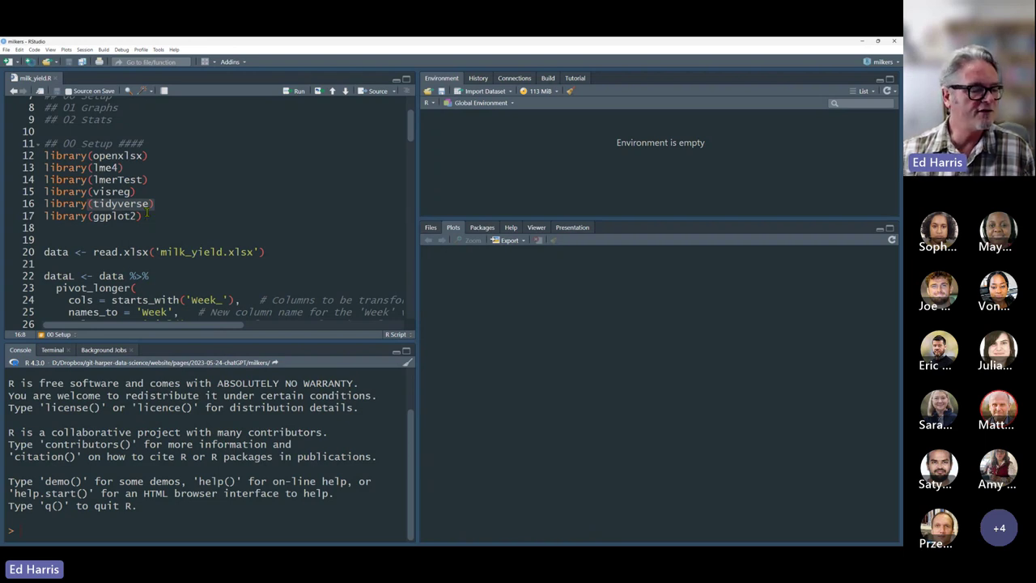
{"action": "key", "text": "Down"}
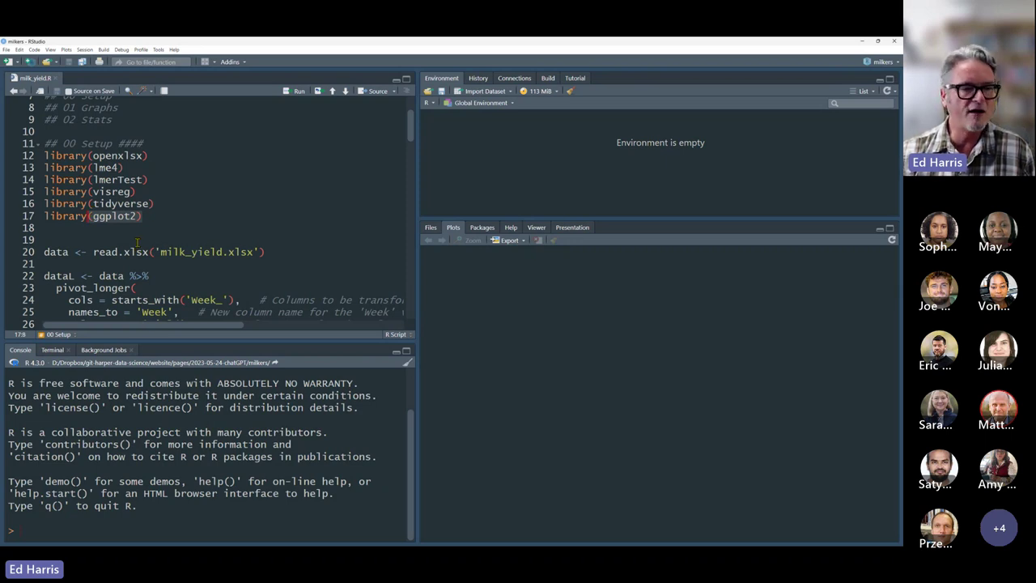
{"action": "scroll", "coordinate": [138, 243], "scroll_direction": "down", "scroll_amount": 1}
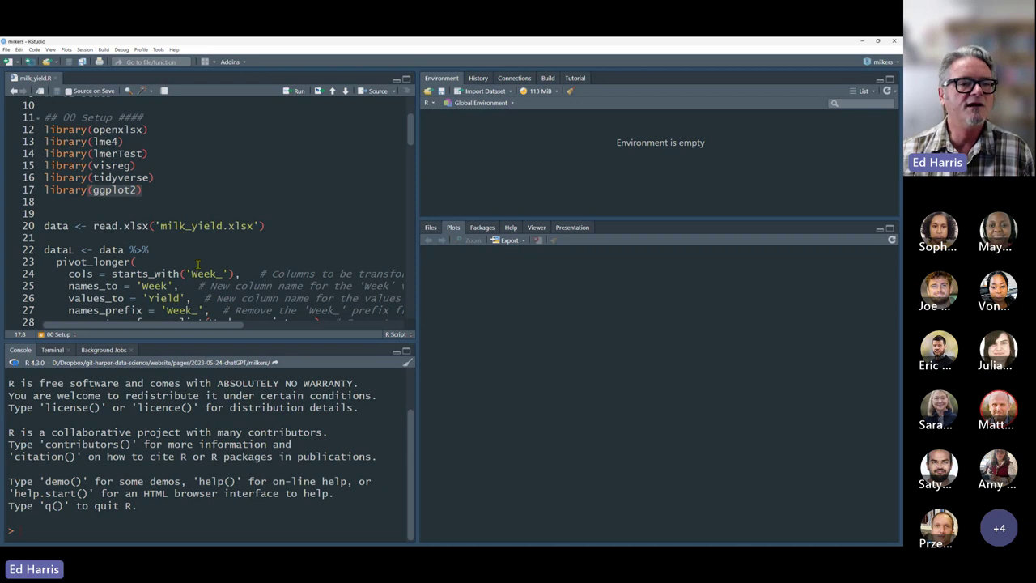
{"action": "scroll", "coordinate": [197, 265], "scroll_direction": "down", "scroll_amount": 1}
- Load the six libraries on lines 12–17 and read milk_yield.xlsx into data (45 obs., 17 variables)
{"action": "left_click", "coordinate": [340, 202]}
{"action": "key", "text": "ctrl+Return"}
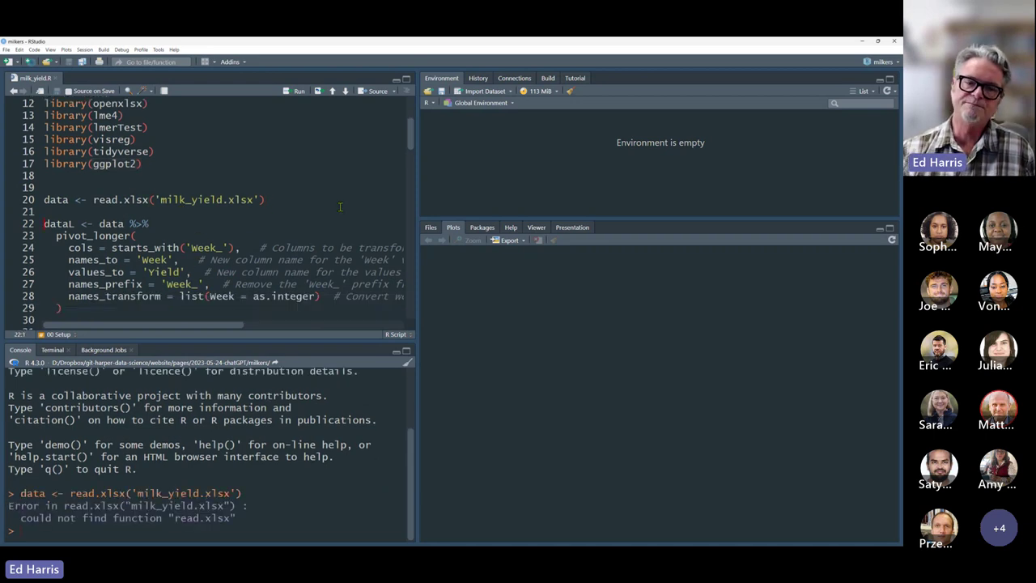
{"action": "left_click_drag", "start_coordinate": [178, 166], "coordinate": [50, 103]}
{"action": "scroll", "coordinate": [53, 103], "scroll_direction": "up", "scroll_amount": 2}
{"action": "left_click_drag", "start_coordinate": [50, 155], "coordinate": [44, 158]}
{"action": "key", "text": "ctrl+Return"}
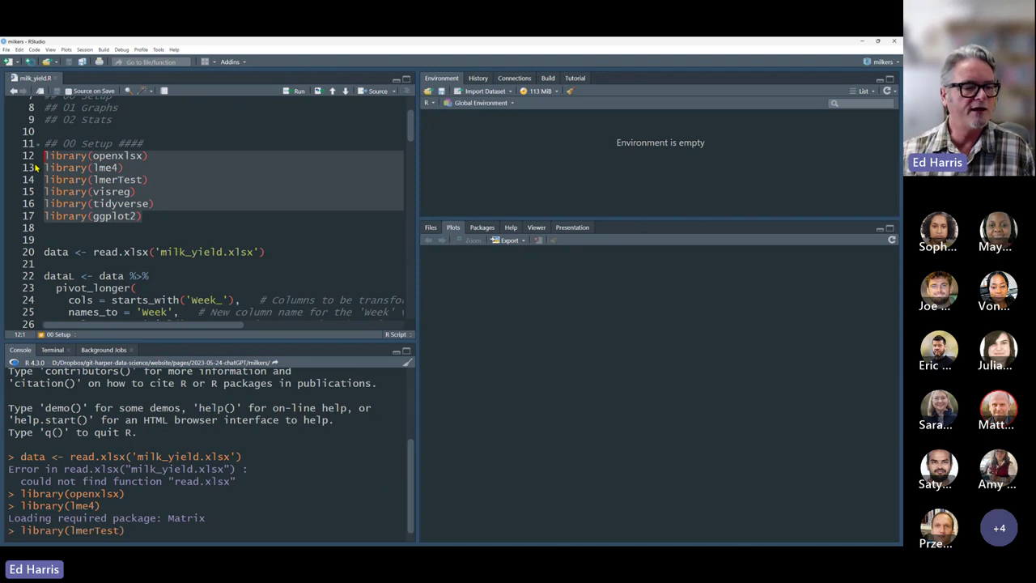
{"action": "left_click", "coordinate": [189, 251]}
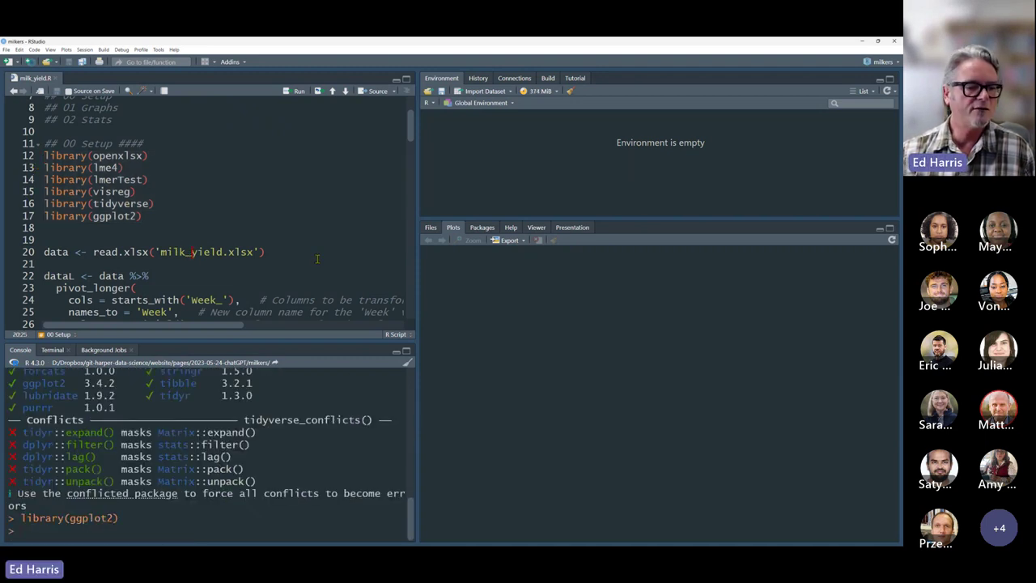
{"action": "key", "text": "ctrl+Return"}
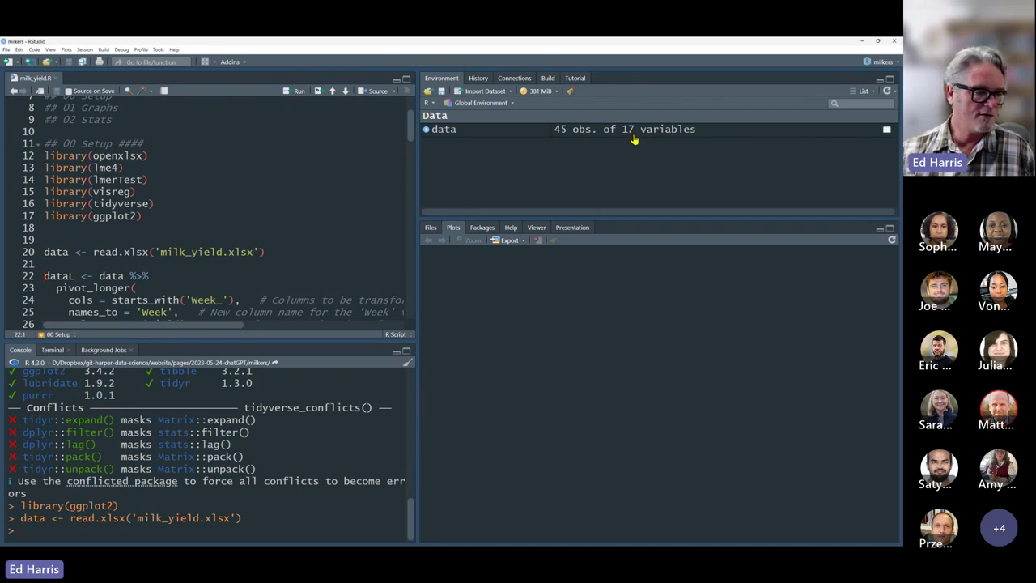
{"action": "scroll", "coordinate": [240, 262], "scroll_direction": "down", "scroll_amount": 2}
{"action": "scroll", "coordinate": [241, 261], "scroll_direction": "down", "scroll_amount": 3}
{"action": "left_click_drag", "start_coordinate": [44, 145], "coordinate": [351, 311]}
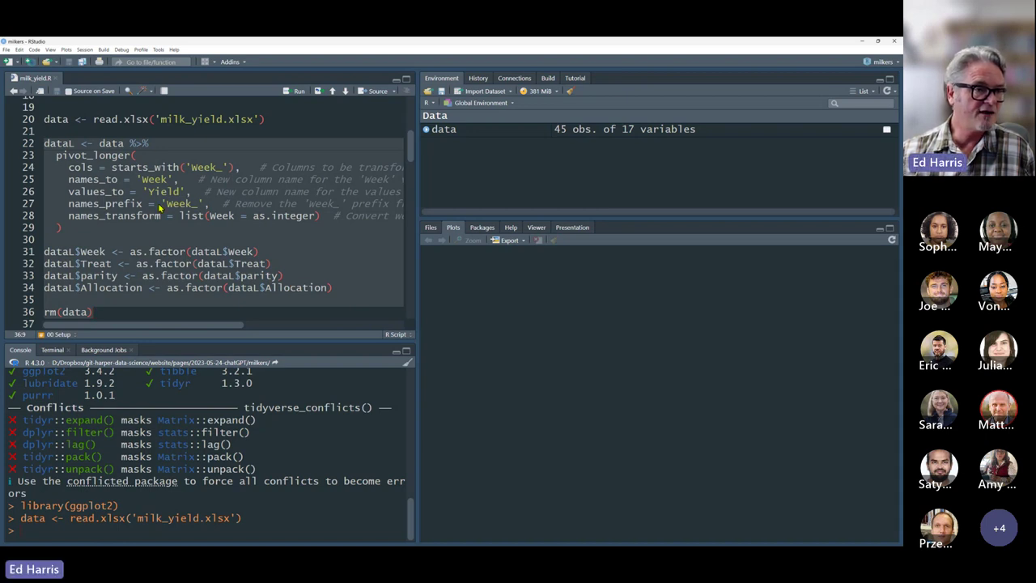
{"action": "left_click_drag", "start_coordinate": [61, 228], "coordinate": [39, 144]}
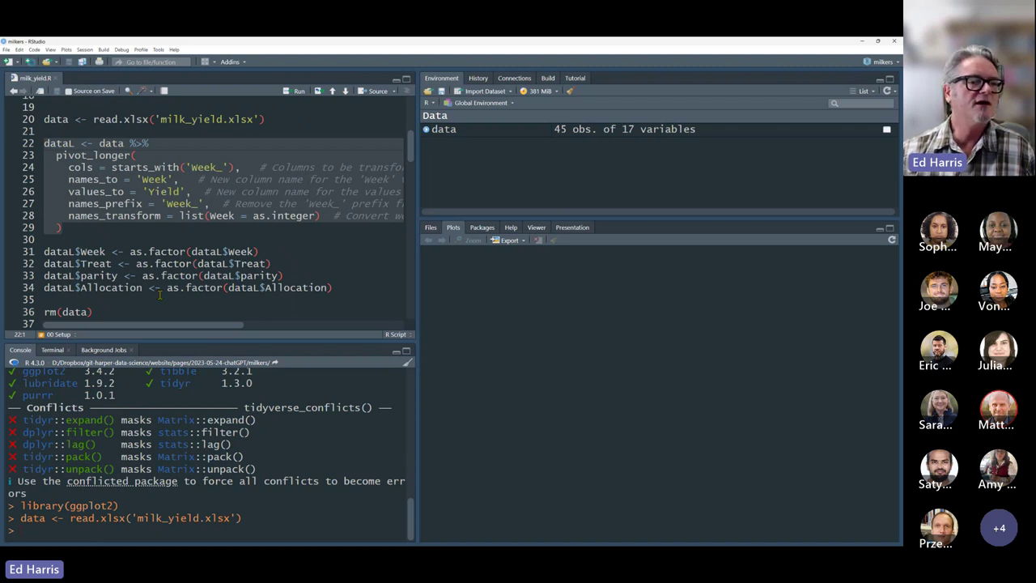
{"action": "left_click", "coordinate": [321, 288]}
{"action": "key", "text": "shift+Up"}
{"action": "key", "text": "shift+Up"}
{"action": "key", "text": "shift+Up"}
{"action": "key", "text": "shift+Home"}
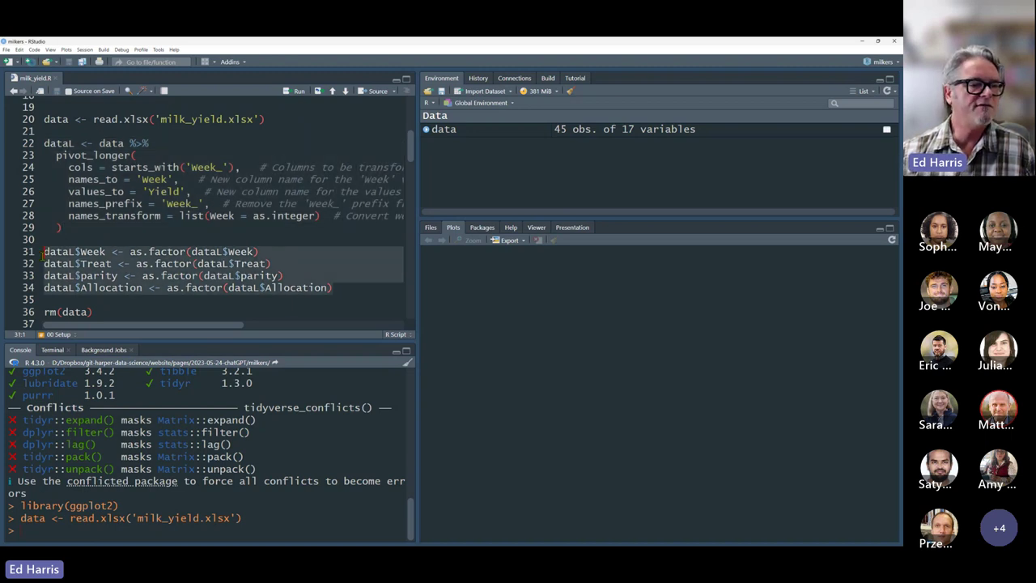
{"action": "left_click", "coordinate": [156, 315]}
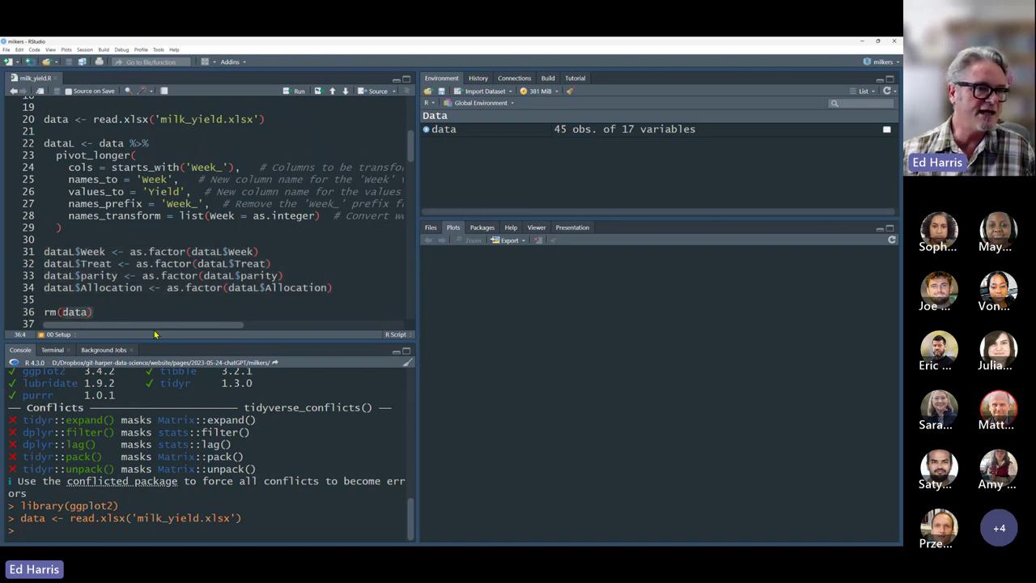
{"action": "left_click", "coordinate": [68, 144]}
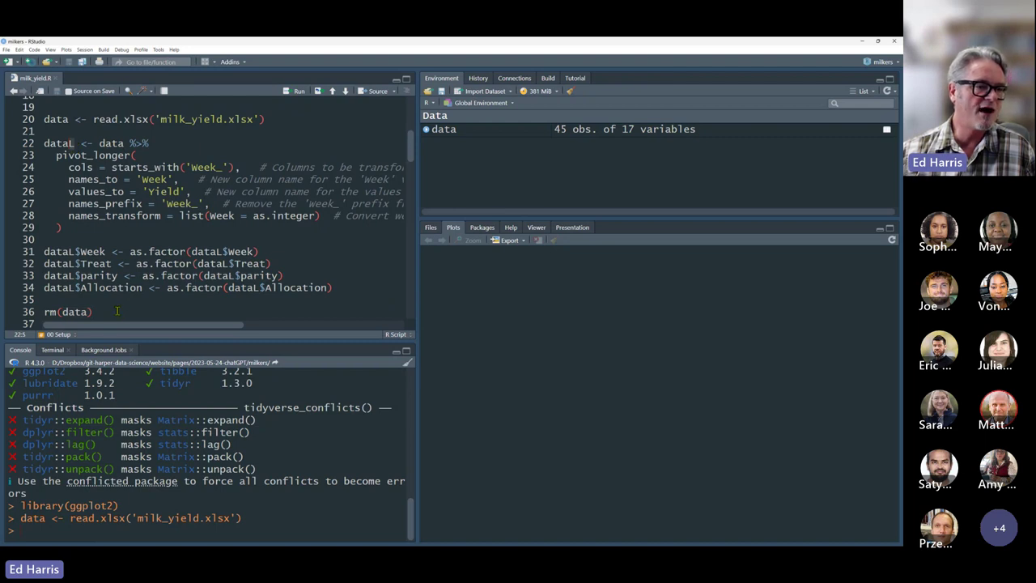
{"action": "left_click_drag", "start_coordinate": [94, 312], "coordinate": [28, 121]}
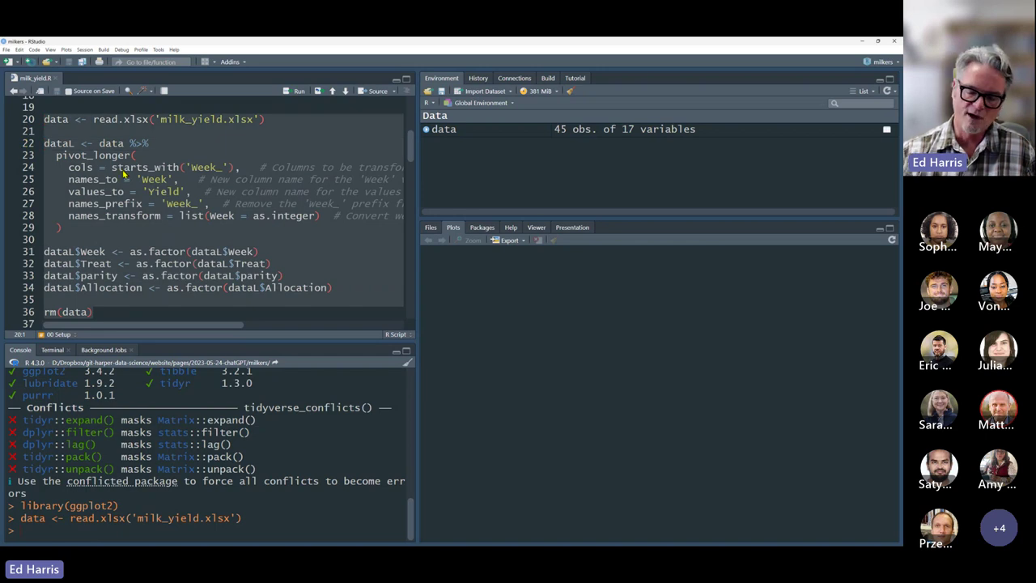
- Create long-format dataL (495 obs., 8 variables) and expand it to show Cow, Treat, Week, Yield
{"action": "key", "text": "ctrl+Return"}
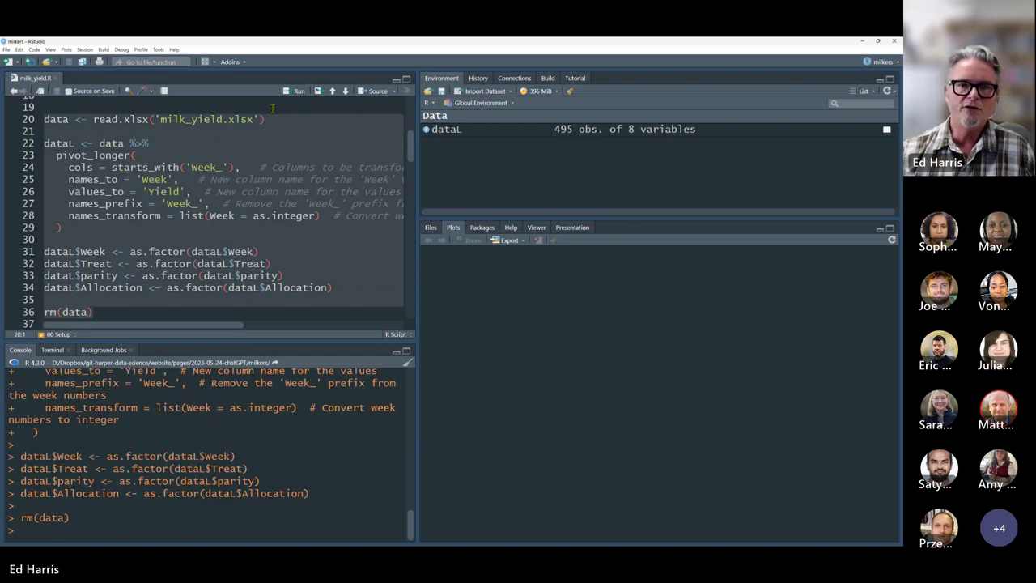
{"action": "left_click", "coordinate": [426, 131]}
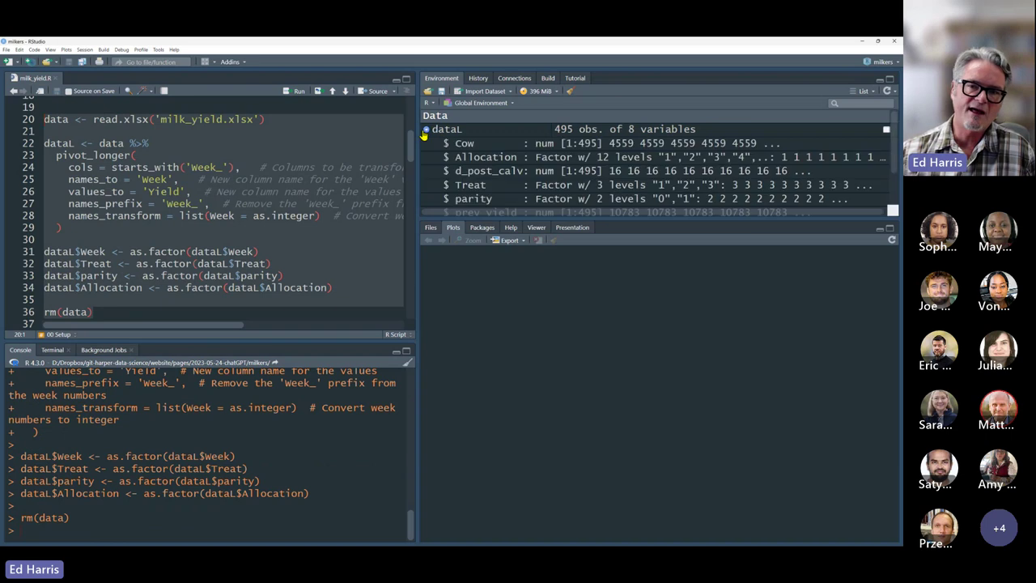
{"action": "left_click_drag", "start_coordinate": [492, 220], "coordinate": [492, 332]}
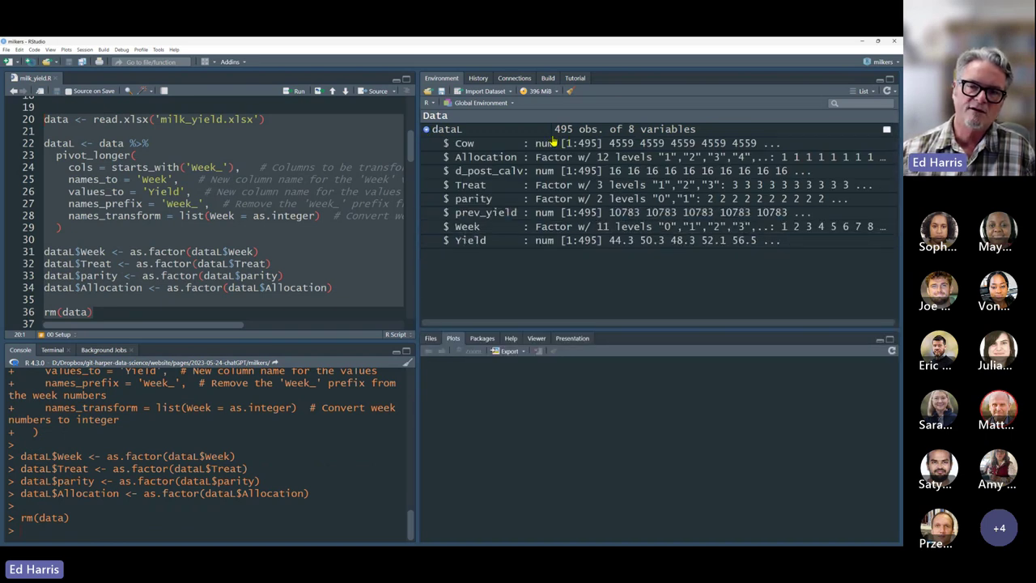
{"action": "scroll", "coordinate": [192, 264], "scroll_direction": "down", "scroll_amount": 1}
{"action": "scroll", "coordinate": [192, 263], "scroll_direction": "down", "scroll_amount": 4}
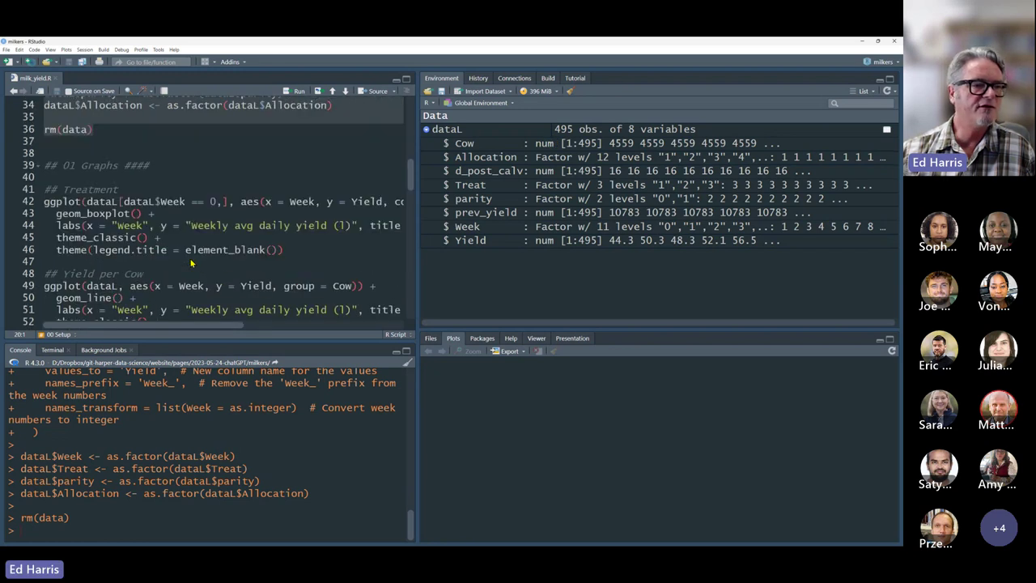
{"action": "left_click", "coordinate": [291, 249]}
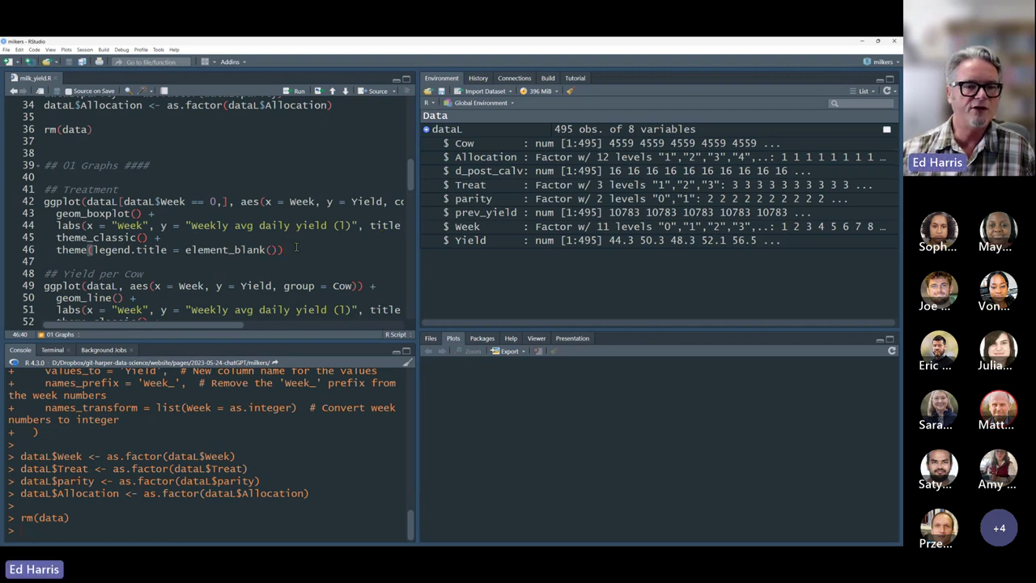
{"action": "left_click_drag", "start_coordinate": [429, 330], "coordinate": [437, 258]}
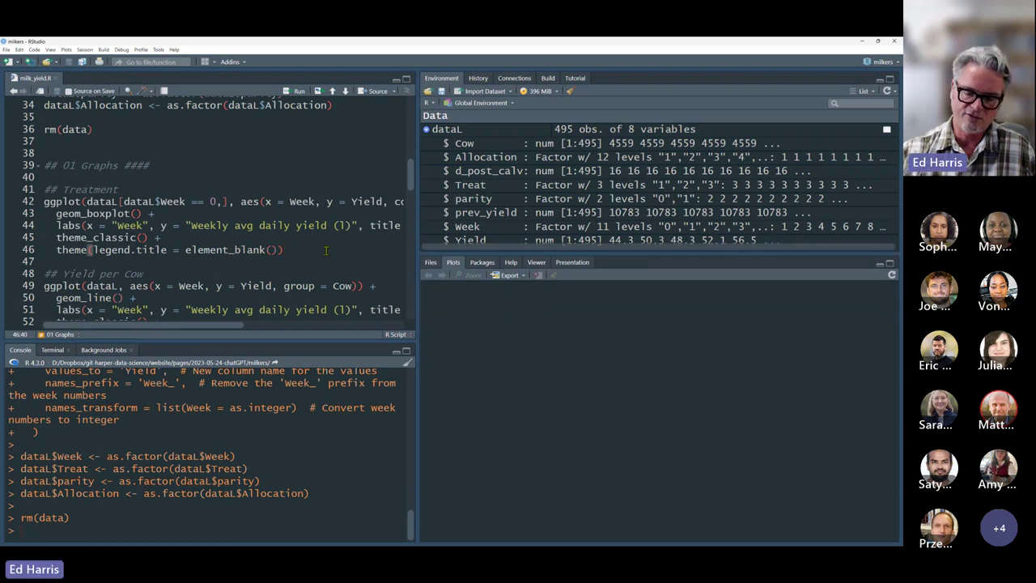
- Draw the week-0 yield boxplot by treatment, then the 'Weekly Yield of Each Cow' line plot
{"action": "key", "text": "ctrl+Return"}
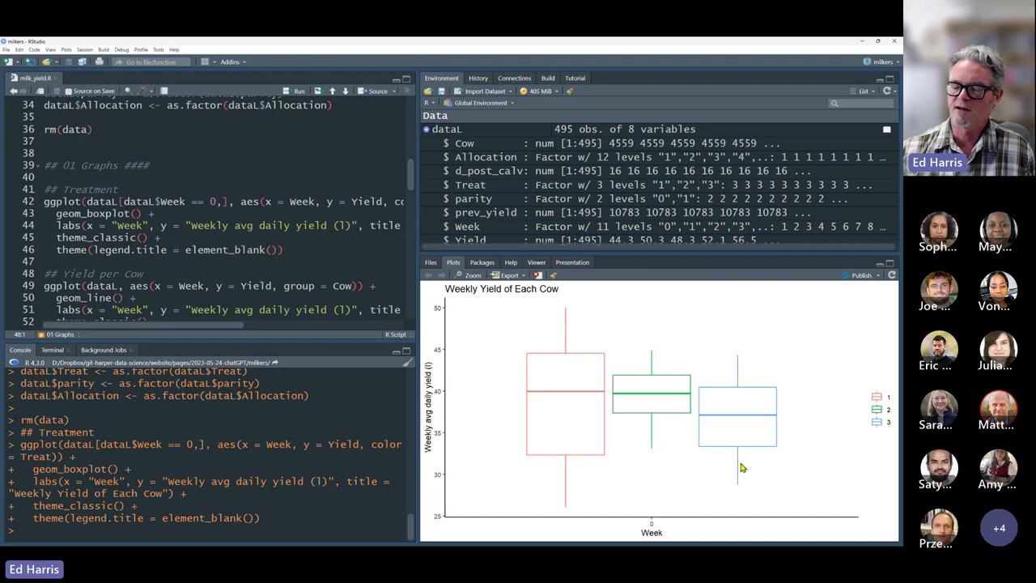
{"action": "scroll", "coordinate": [172, 268], "scroll_direction": "down", "scroll_amount": 3}
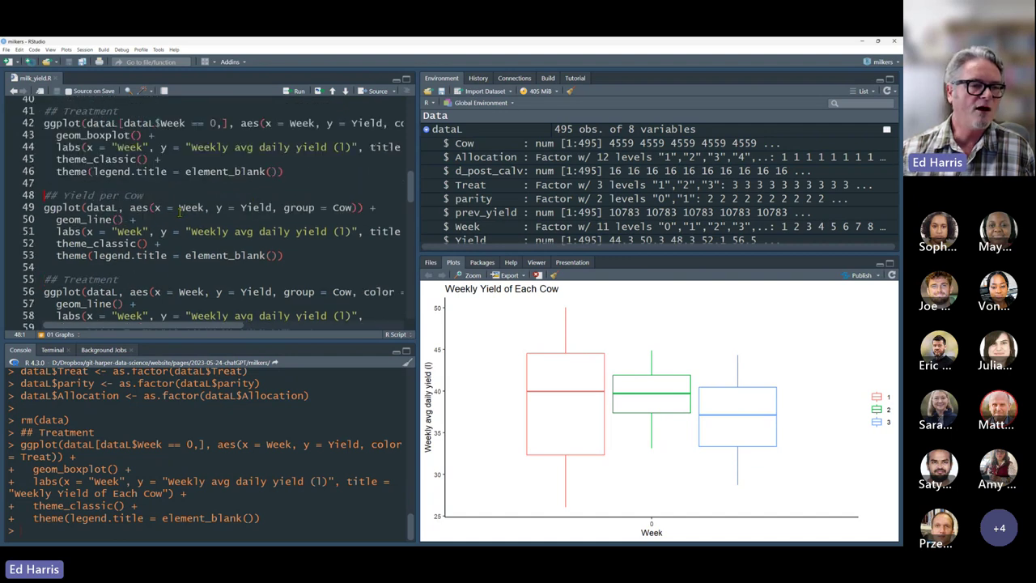
{"action": "left_click", "coordinate": [179, 208]}
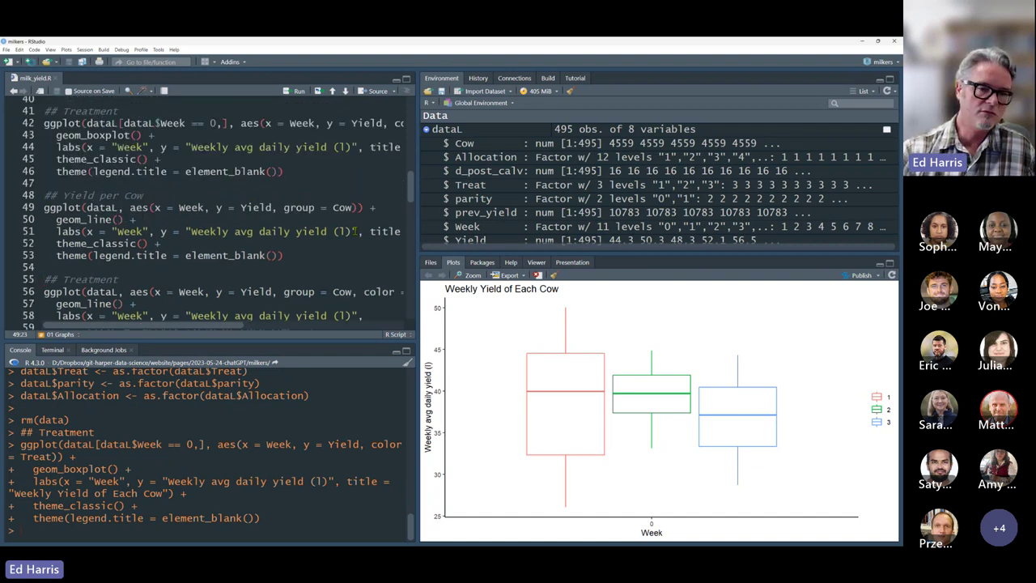
{"action": "key", "text": "ctrl+Return"}
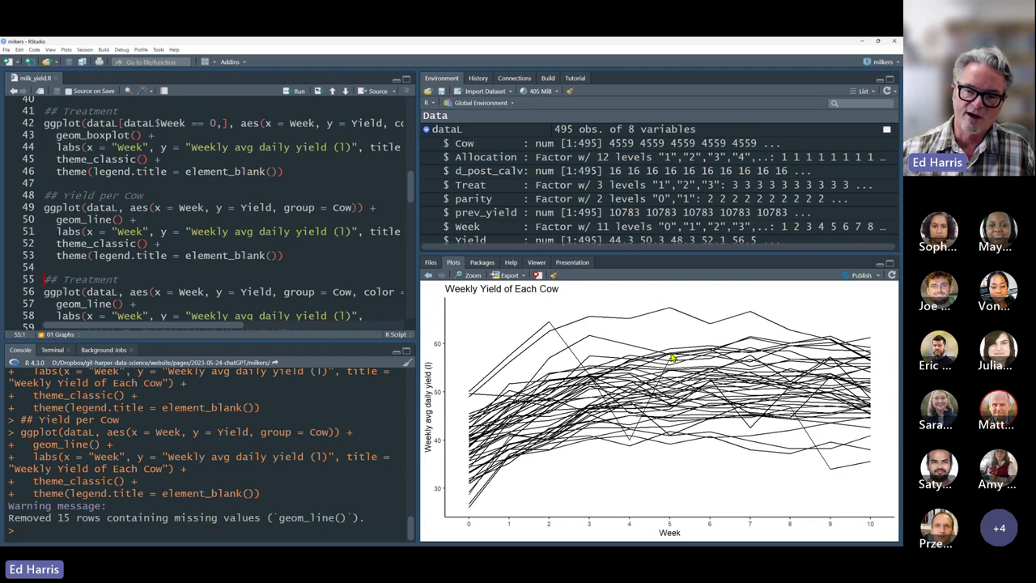
{"action": "scroll", "coordinate": [232, 285], "scroll_direction": "down", "scroll_amount": 3}
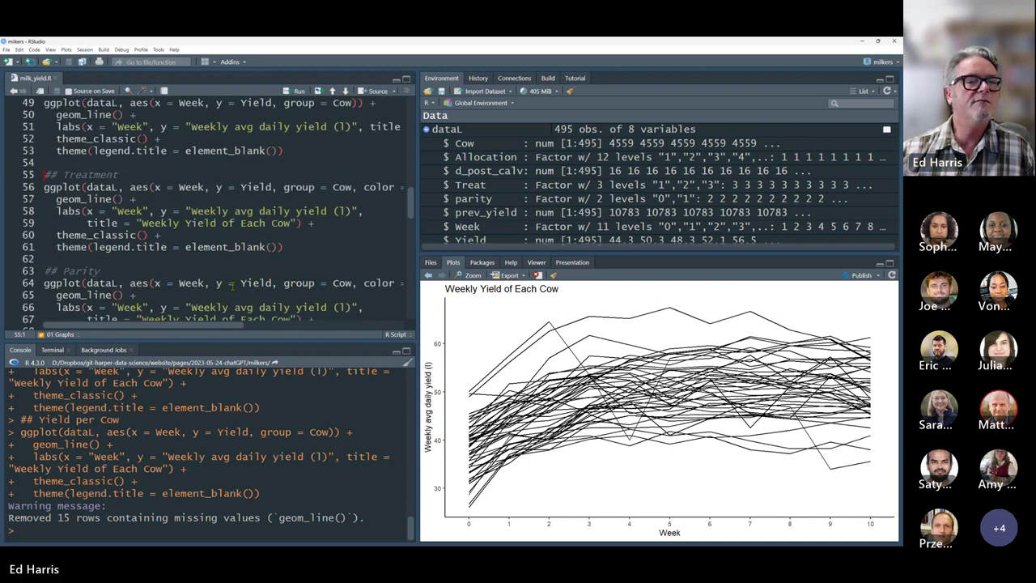
{"action": "left_click", "coordinate": [208, 191]}
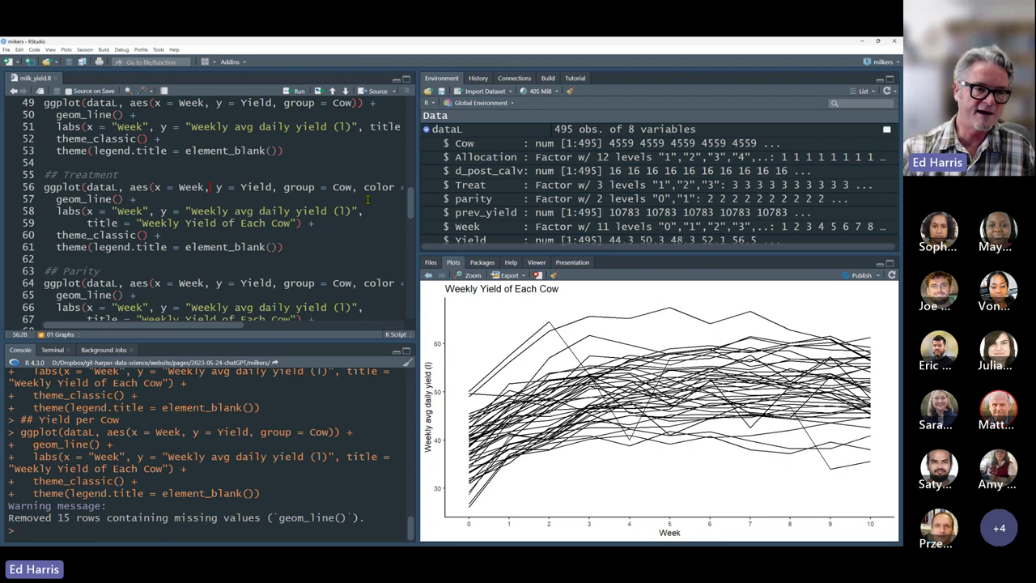
- Redraw each cow's weekly yield lines coloured by treatment, then by parity
{"action": "key", "text": "ctrl+Return"}
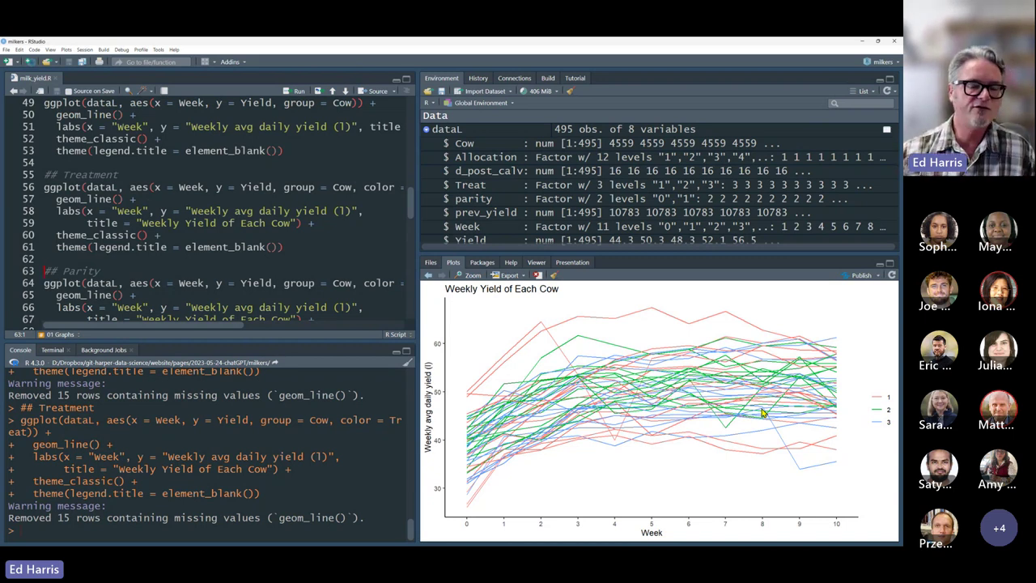
{"action": "scroll", "coordinate": [209, 283], "scroll_direction": "down", "scroll_amount": 2}
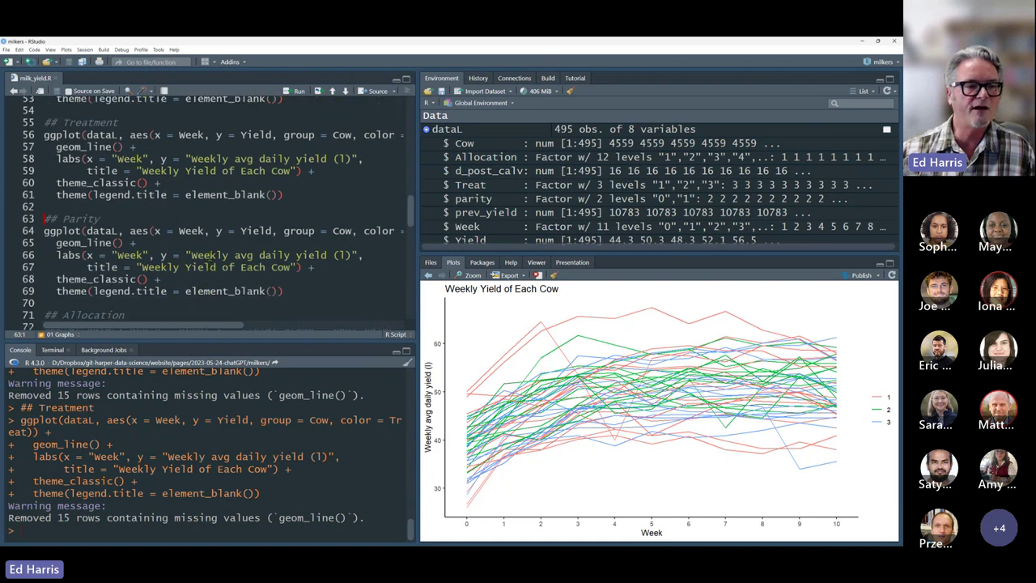
{"action": "left_click", "coordinate": [210, 232]}
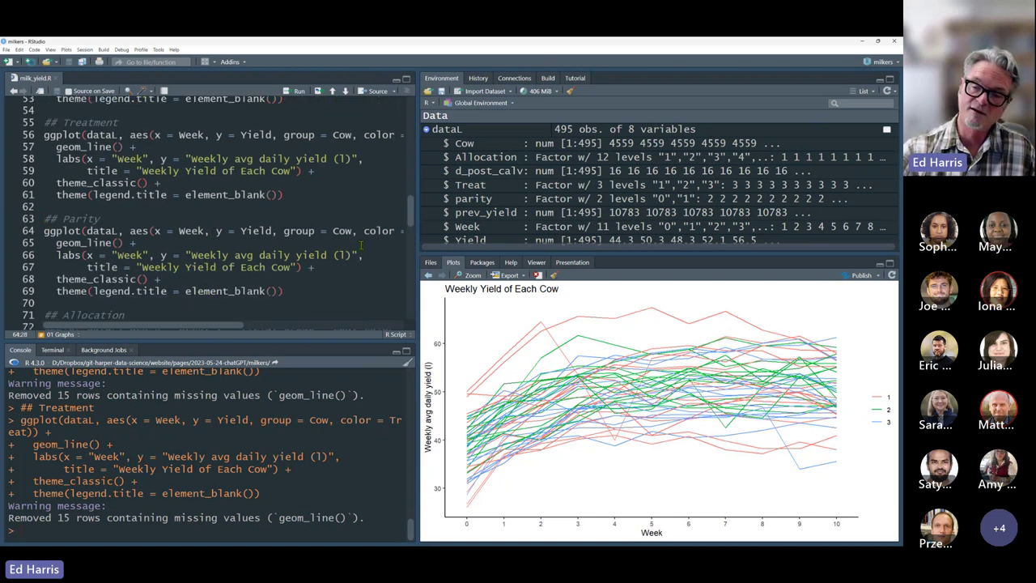
{"action": "key", "text": "ctrl+Return"}
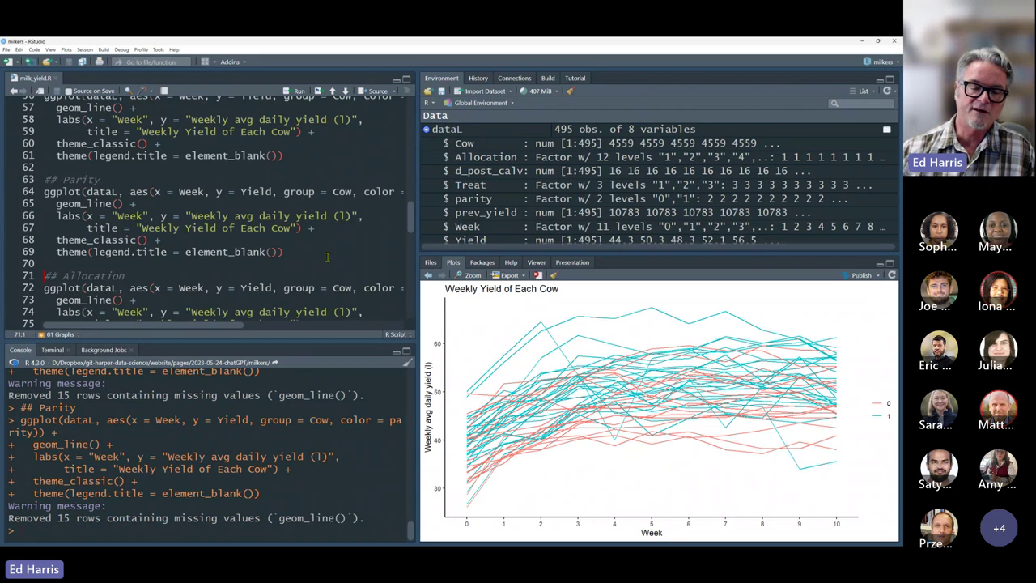
- Redraw the weekly yield lines coloured by allocation group
{"action": "scroll", "coordinate": [222, 235], "scroll_direction": "down", "scroll_amount": 2}
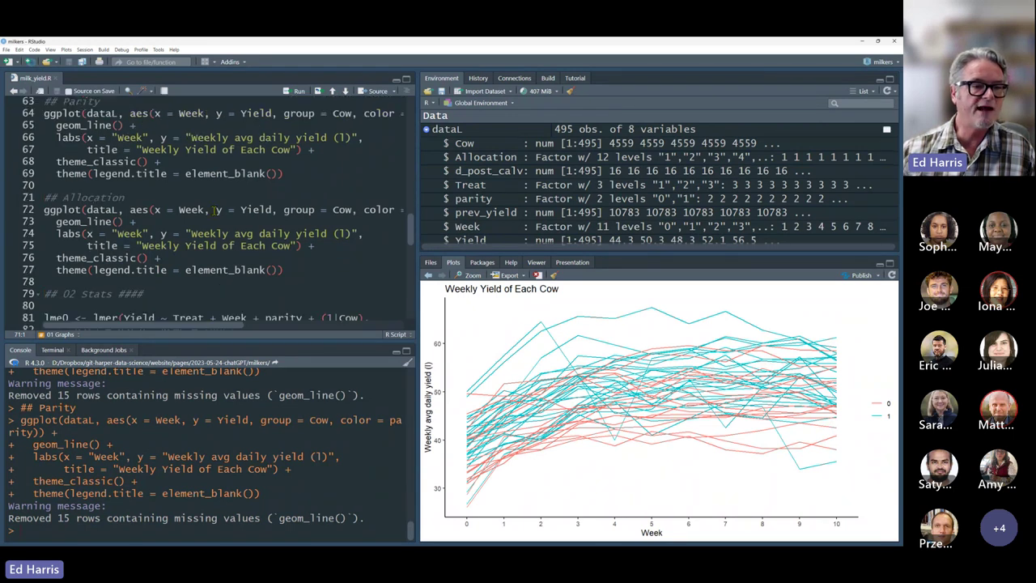
{"action": "left_click", "coordinate": [217, 210]}
{"action": "key", "text": "ctrl+Return"}
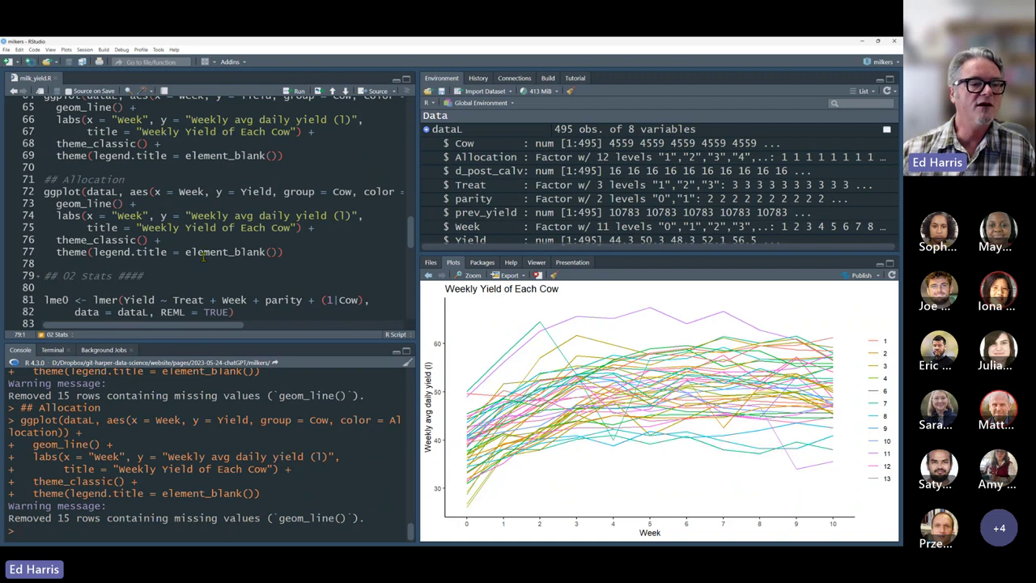
{"action": "scroll", "coordinate": [204, 257], "scroll_direction": "down", "scroll_amount": 2}
{"action": "left_click", "coordinate": [237, 235]}
{"action": "key", "text": "Down"}
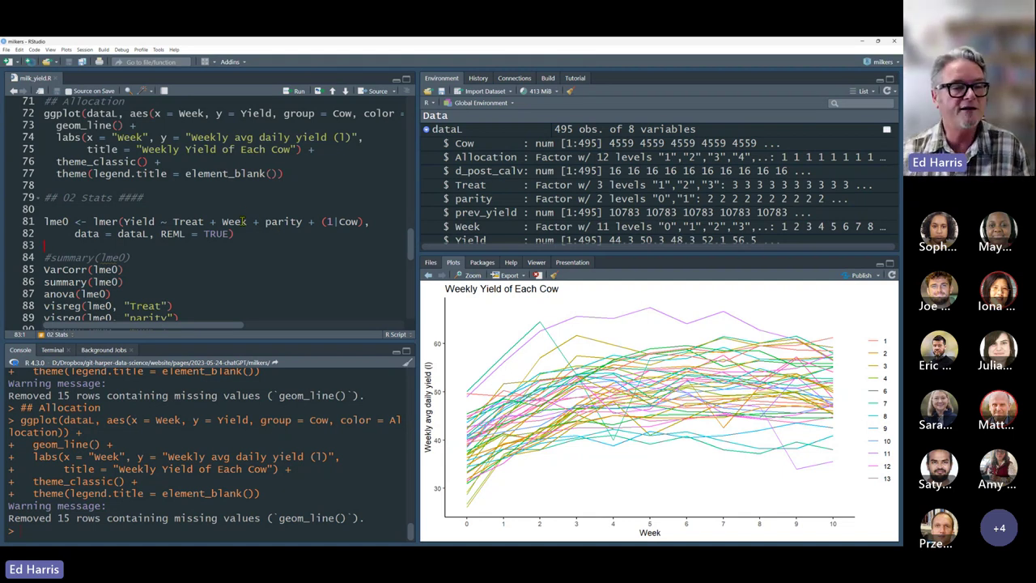
{"action": "double_click", "coordinate": [104, 222]}
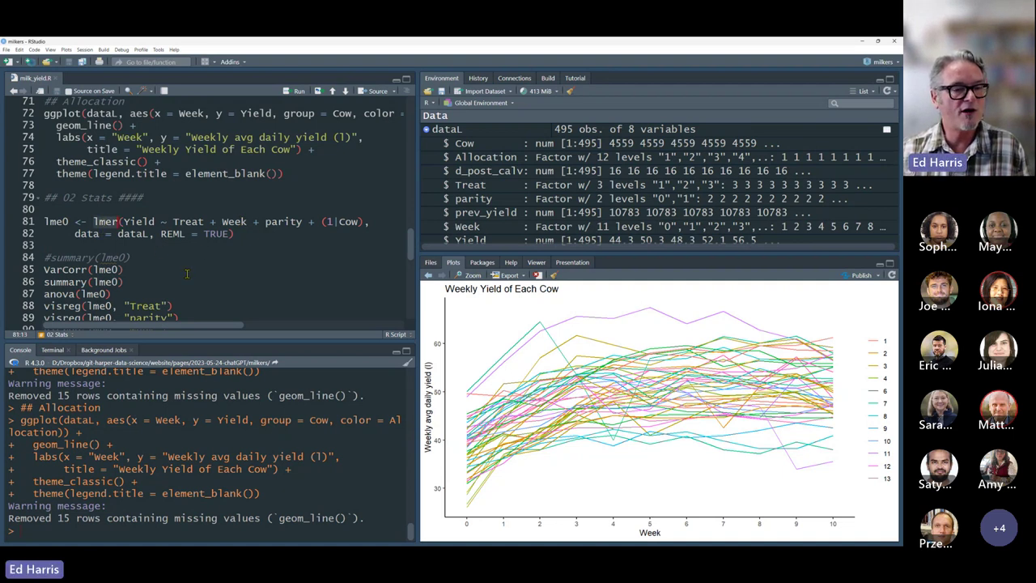
{"action": "double_click", "coordinate": [149, 223]}
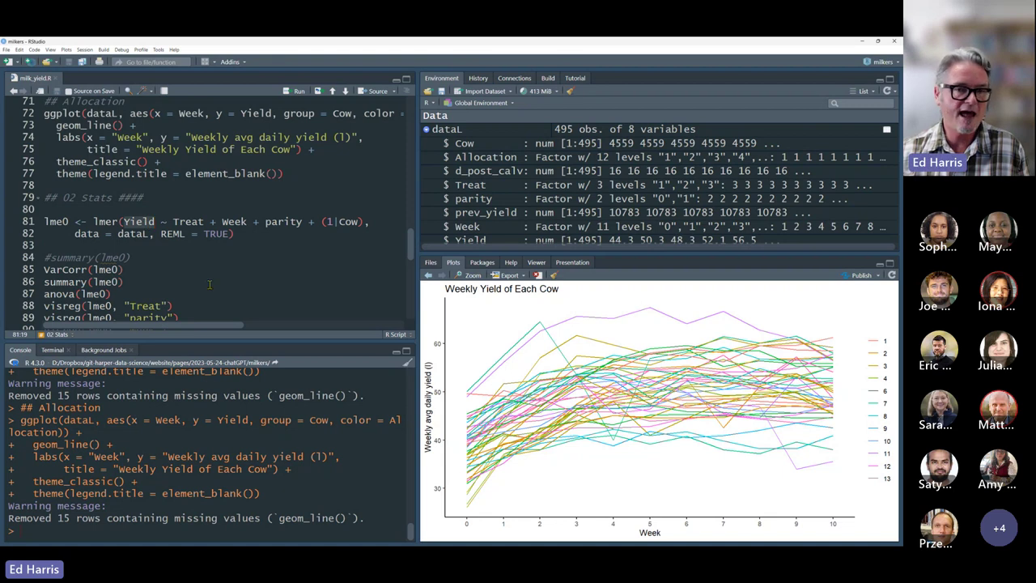
{"action": "left_click_drag", "start_coordinate": [173, 222], "coordinate": [309, 222]}
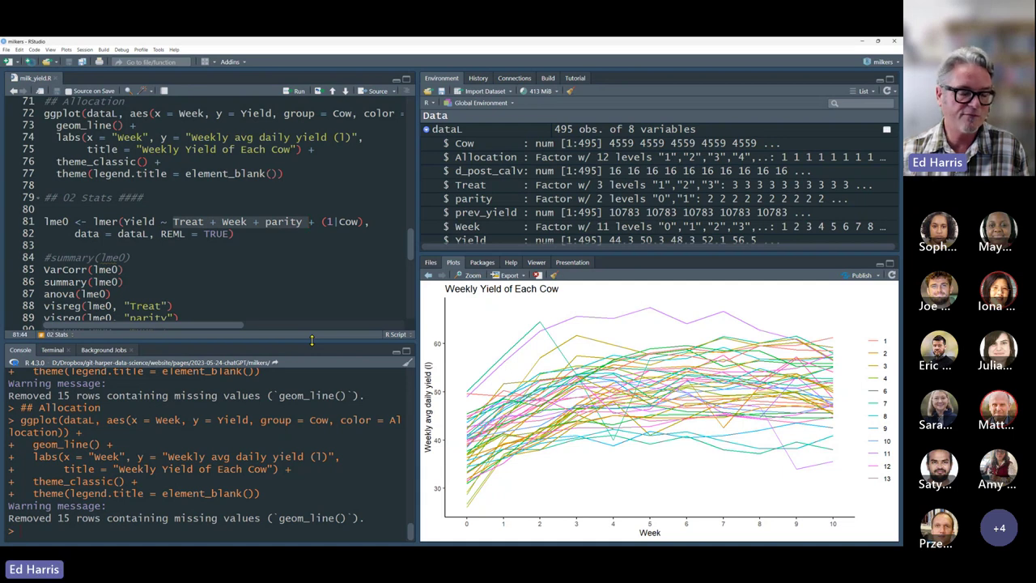
{"action": "left_click_drag", "start_coordinate": [322, 222], "coordinate": [366, 224]}
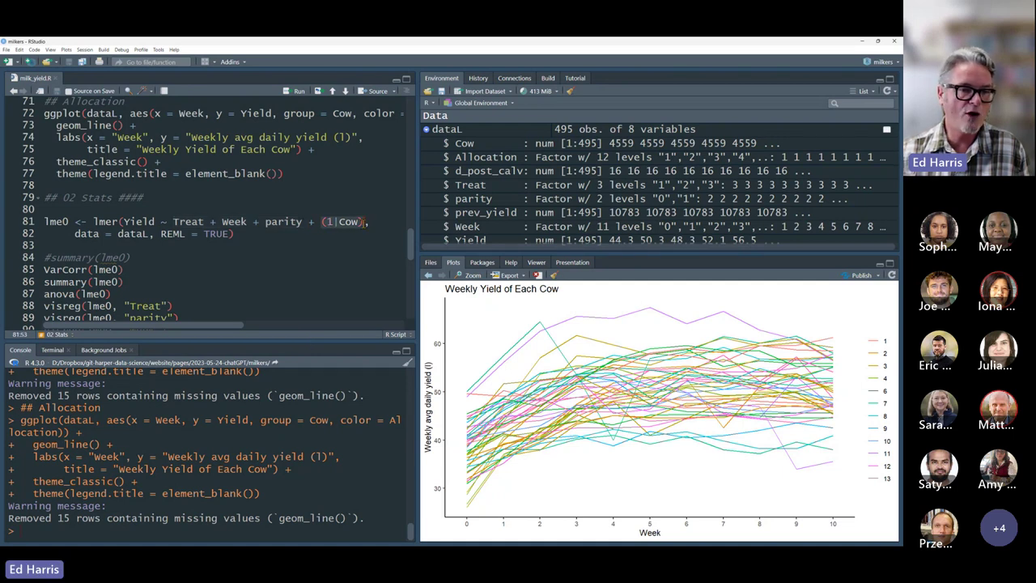
{"action": "double_click", "coordinate": [134, 233]}
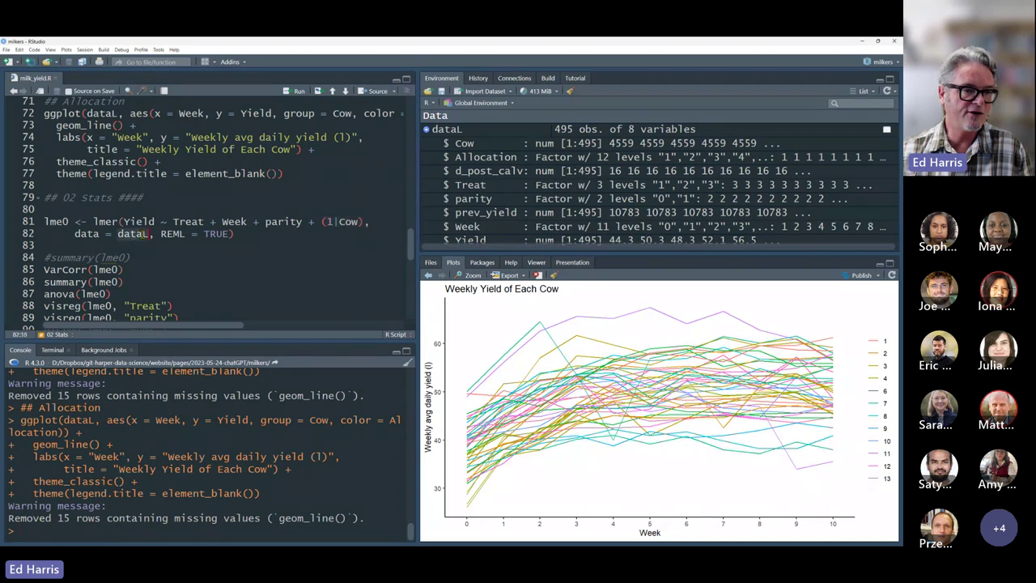
{"action": "double_click", "coordinate": [215, 234]}
{"action": "double_click", "coordinate": [172, 234]}
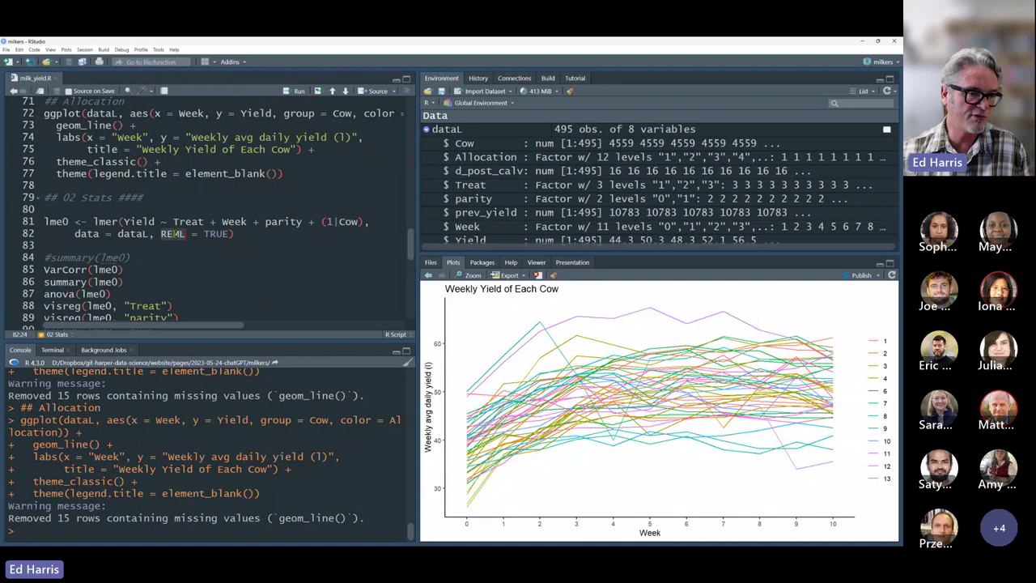
{"action": "double_click", "coordinate": [216, 236]}
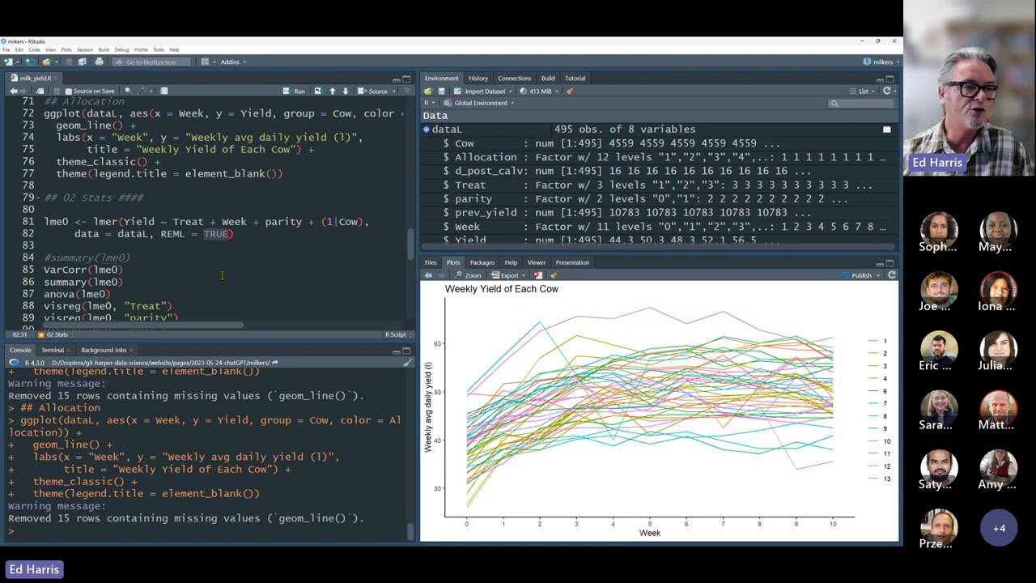
{"action": "scroll", "coordinate": [221, 275], "scroll_direction": "down", "scroll_amount": 2}
- Fit the lme0 mixed model and print its Type III ANOVA table
{"action": "key", "text": "Right"}
{"action": "key", "text": "ctrl+Return"}
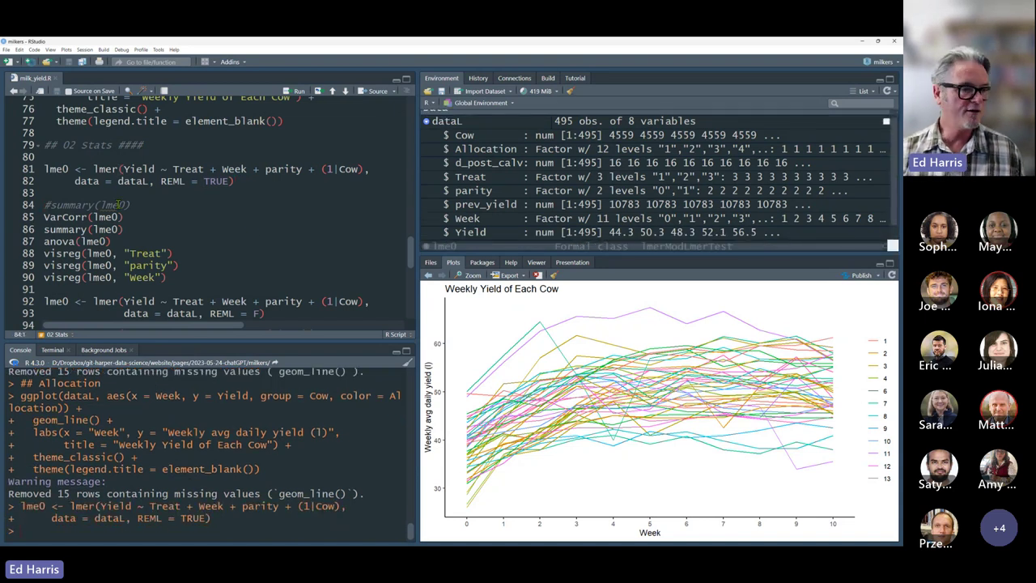
{"action": "left_click", "coordinate": [130, 241]}
{"action": "key", "text": "Home"}
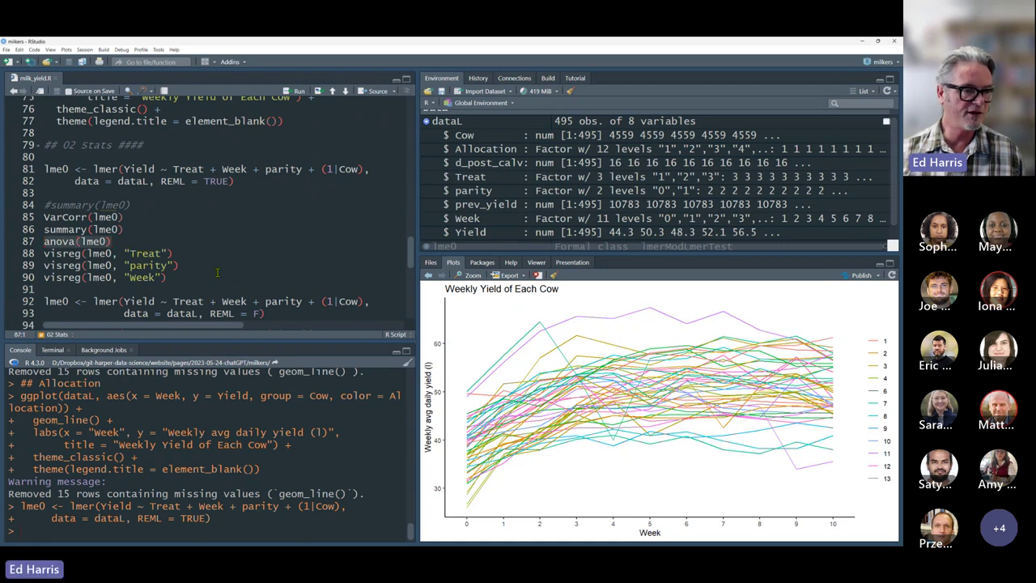
{"action": "key", "text": "ctrl+Return"}
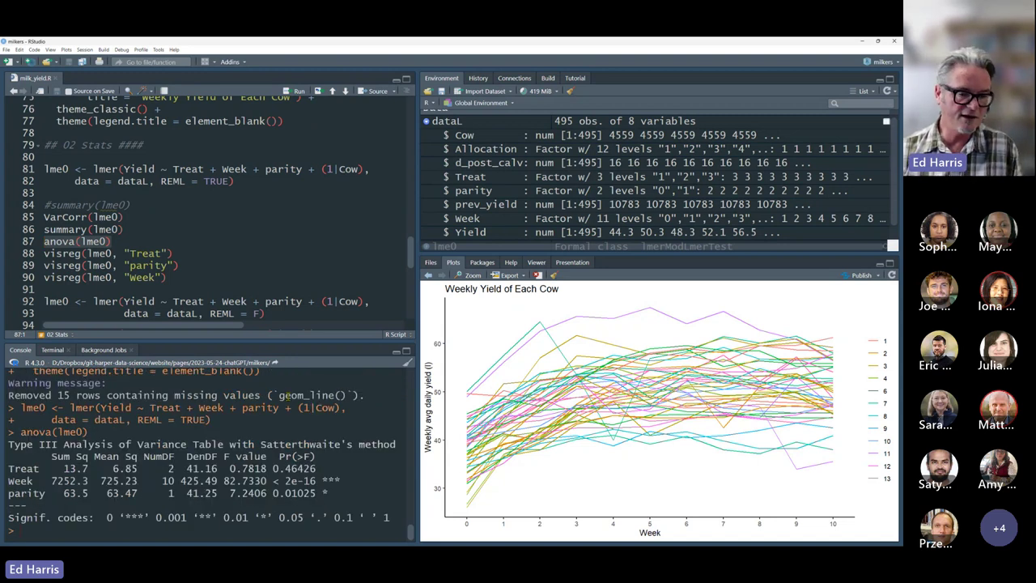
- Highlight the Treat ANOVA row (p=0.46) and plot the fitted Treat effect with visreg
{"action": "left_click_drag", "start_coordinate": [327, 471], "coordinate": [9, 469]}
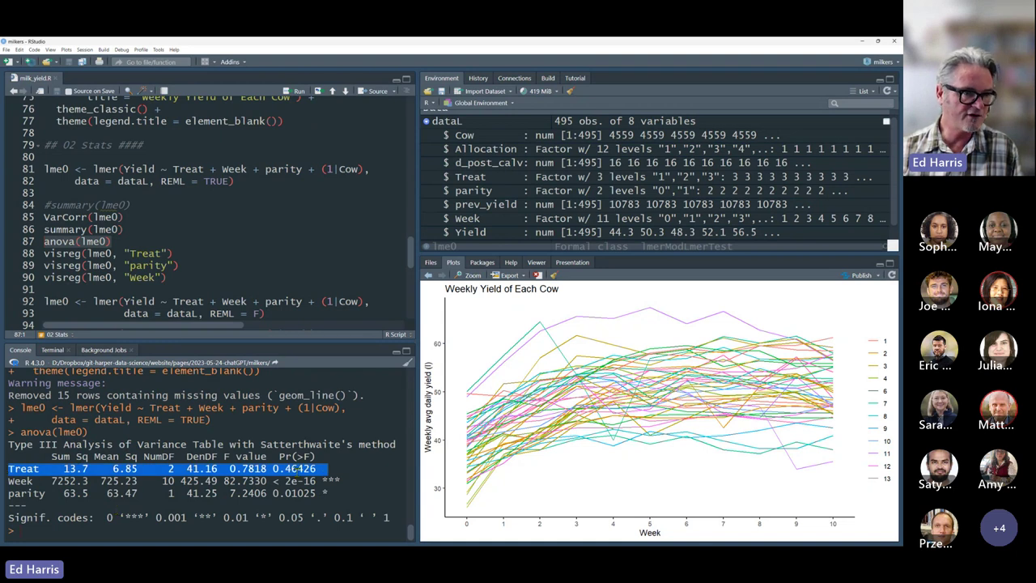
{"action": "left_click", "coordinate": [193, 257]}
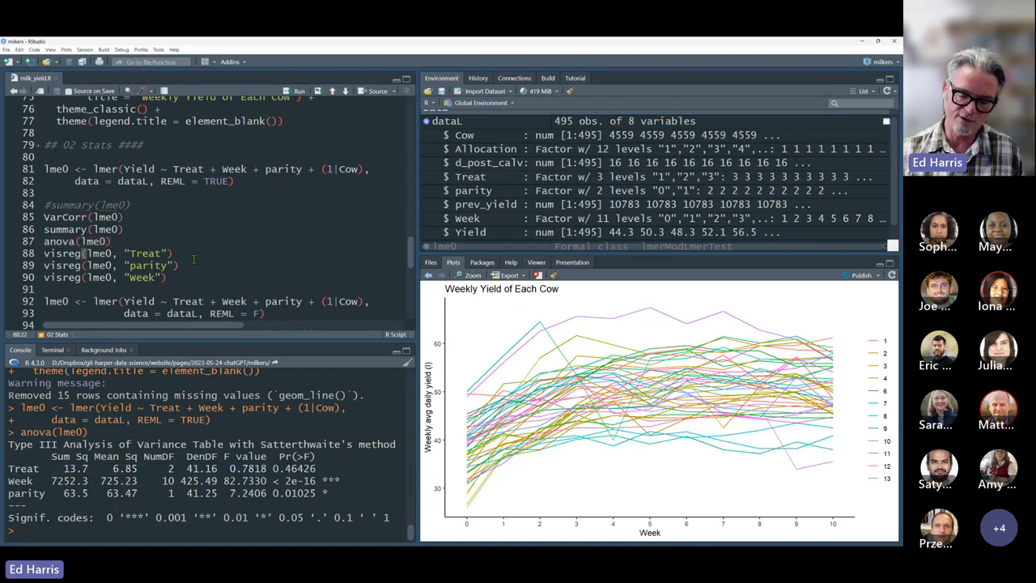
{"action": "key", "text": "ctrl+Return"}
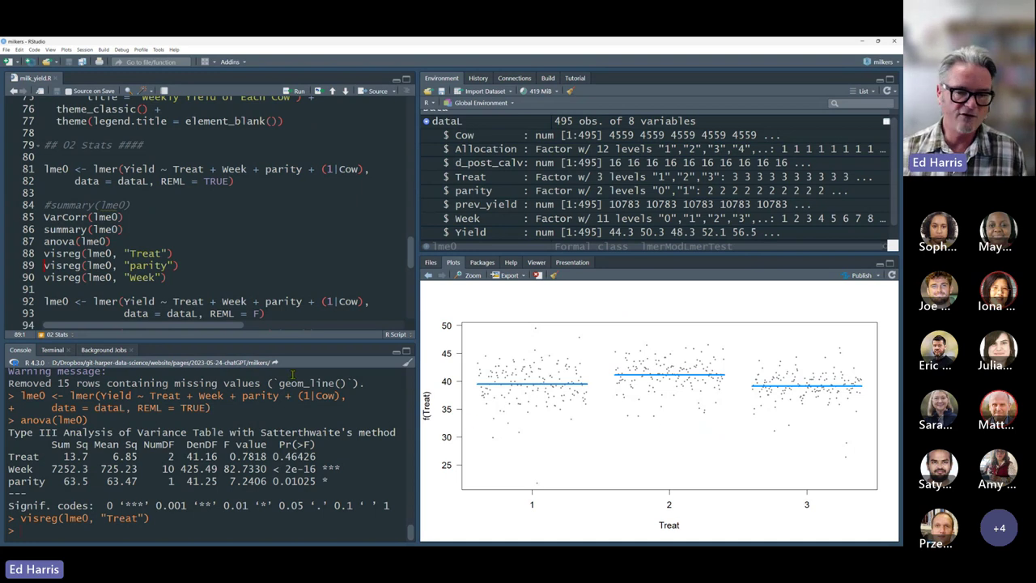
- Highlight the Week and parity ANOVA rows and plot lme0's fitted parity effect
{"action": "left_click", "coordinate": [204, 267]}
{"action": "left_click_drag", "start_coordinate": [343, 471], "coordinate": [154, 469]}
{"action": "left_click_drag", "start_coordinate": [339, 480], "coordinate": [11, 482]}
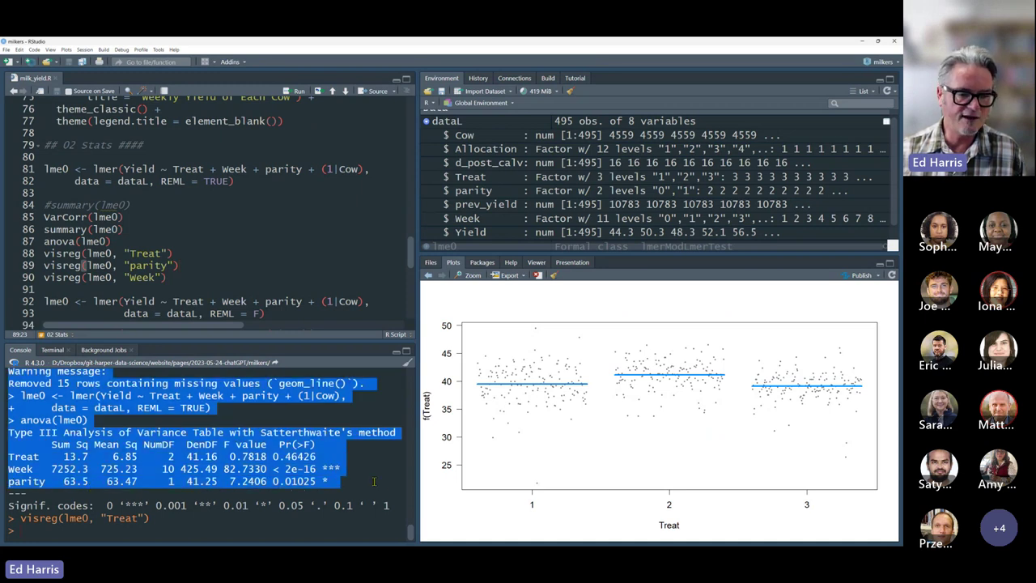
{"action": "left_click", "coordinate": [315, 470]}
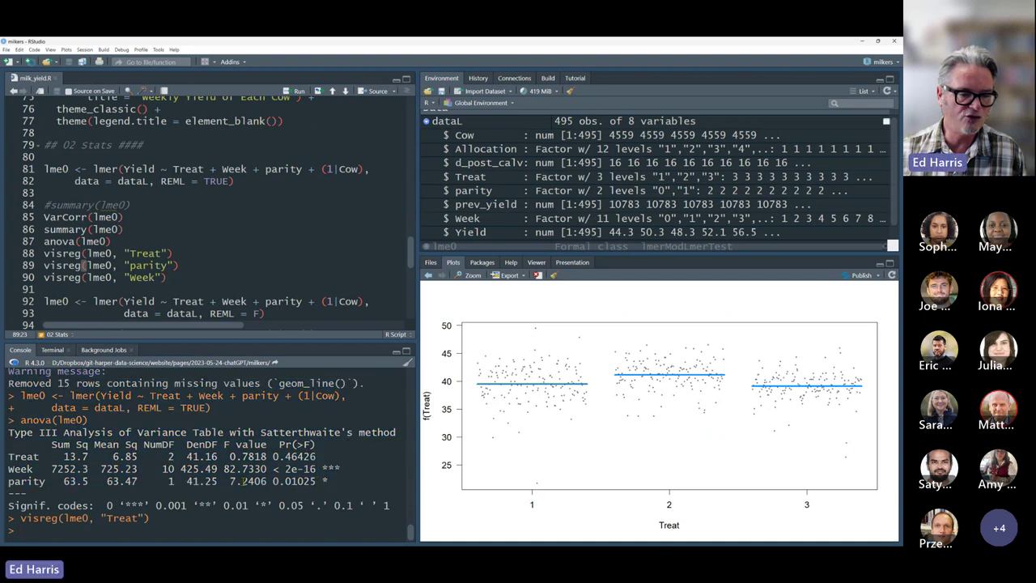
{"action": "left_click_drag", "start_coordinate": [328, 482], "coordinate": [148, 484]}
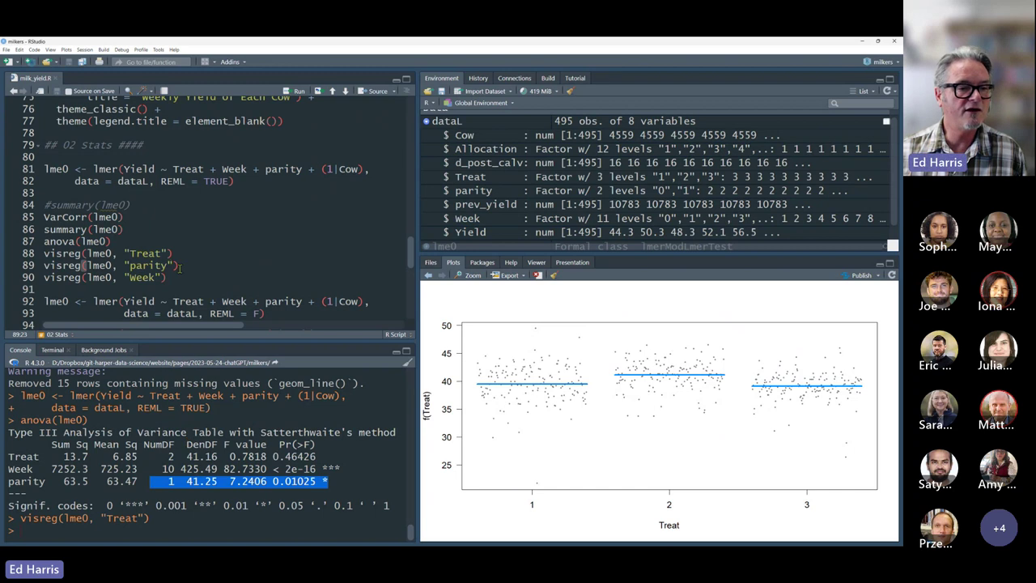
{"action": "left_click", "coordinate": [222, 260]}
{"action": "key", "text": "ctrl+Return"}
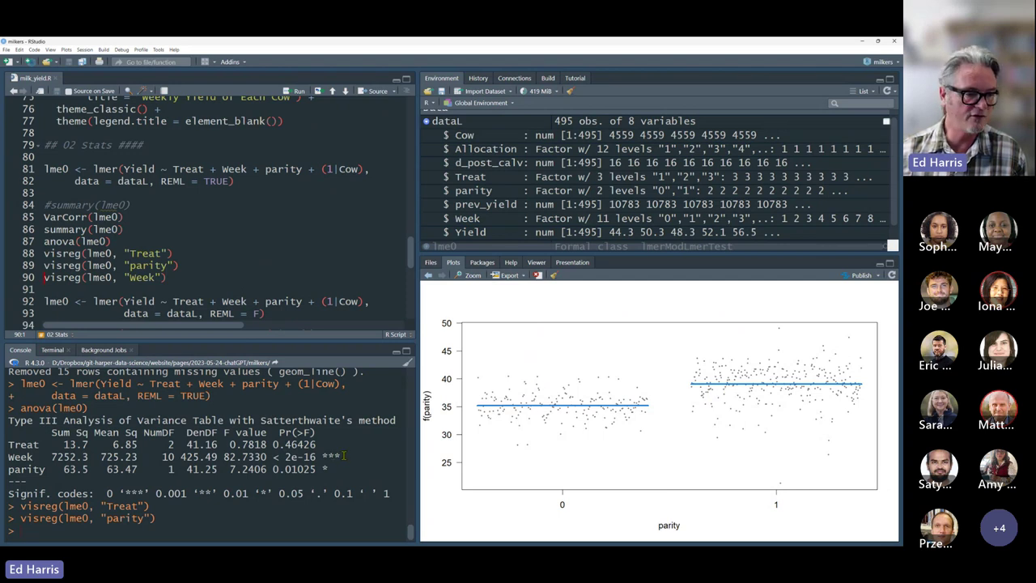
- Highlight the Week row's F value 82 and p-value below 2e-16
{"action": "left_click_drag", "start_coordinate": [341, 457], "coordinate": [273, 458]}
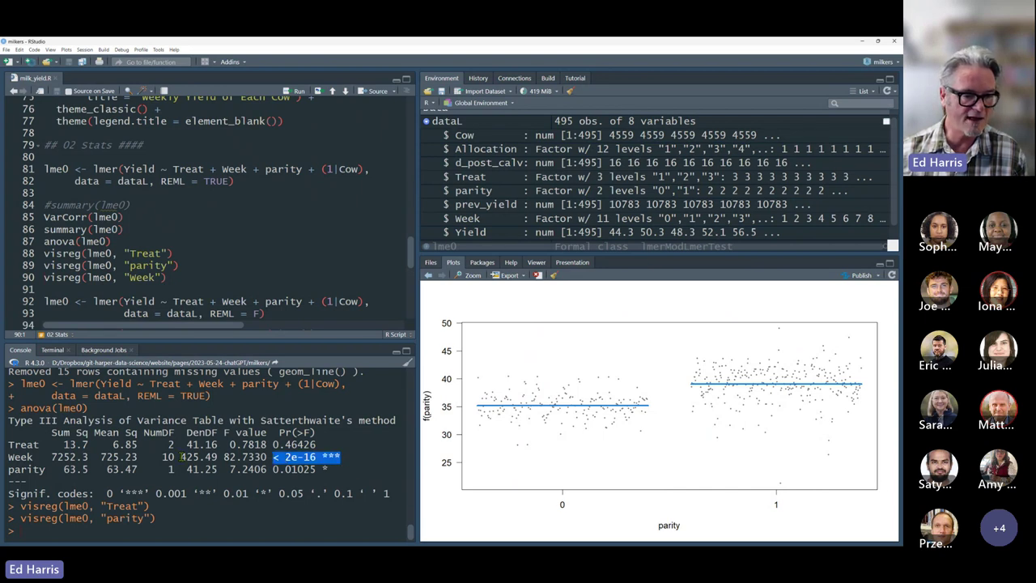
{"action": "left_click_drag", "start_coordinate": [224, 457], "coordinate": [237, 457]}
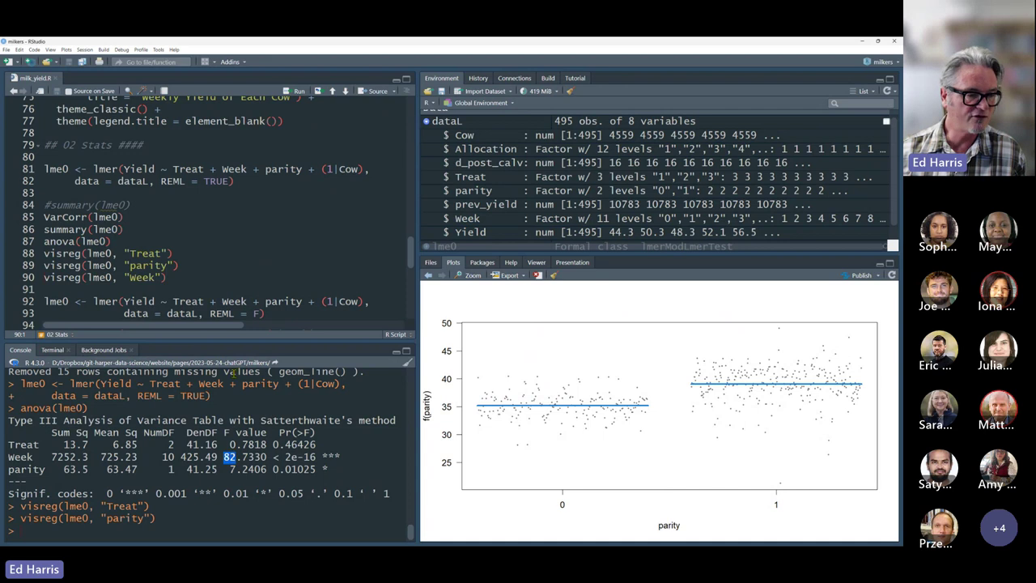
{"action": "left_click", "coordinate": [180, 265]}
{"action": "left_click", "coordinate": [187, 279]}
- Plot the fitted Week effect, then fit lme0 with parity and lme1 without it (REML = F)
{"action": "key", "text": "ctrl+Return"}
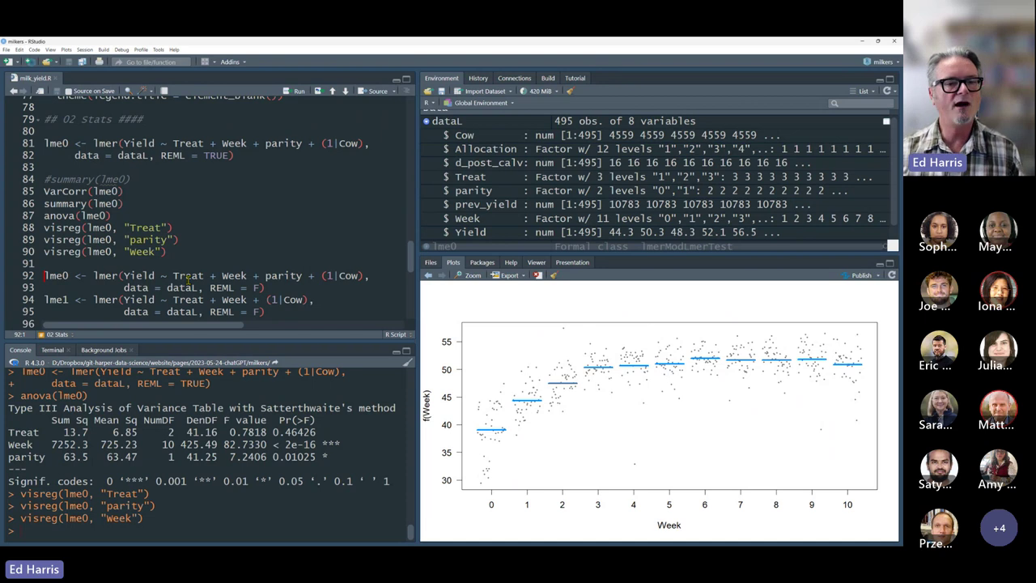
{"action": "scroll", "coordinate": [176, 234], "scroll_direction": "down", "scroll_amount": 2}
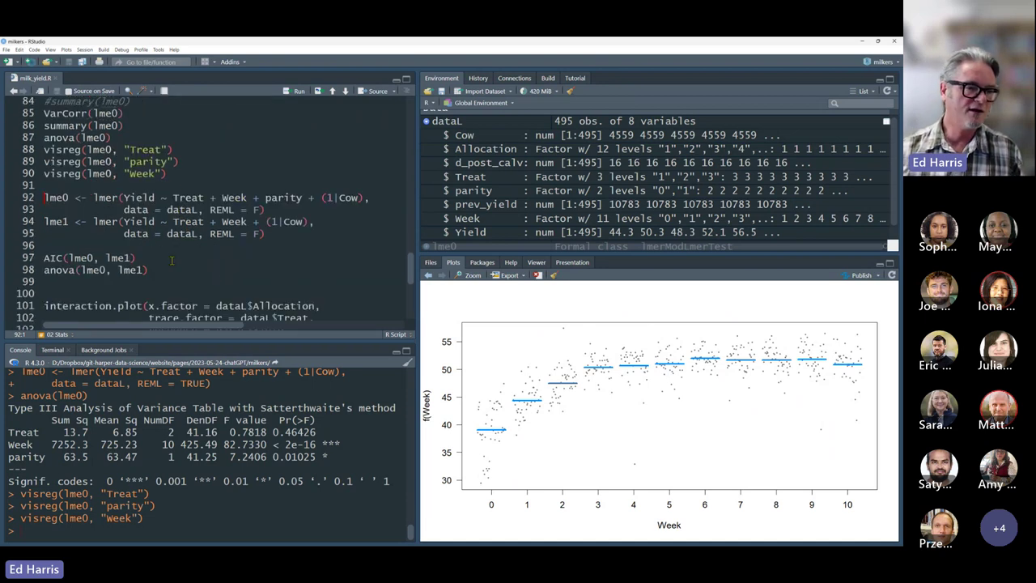
{"action": "left_click", "coordinate": [301, 198]}
{"action": "left_click_drag", "start_coordinate": [274, 234], "coordinate": [42, 197]}
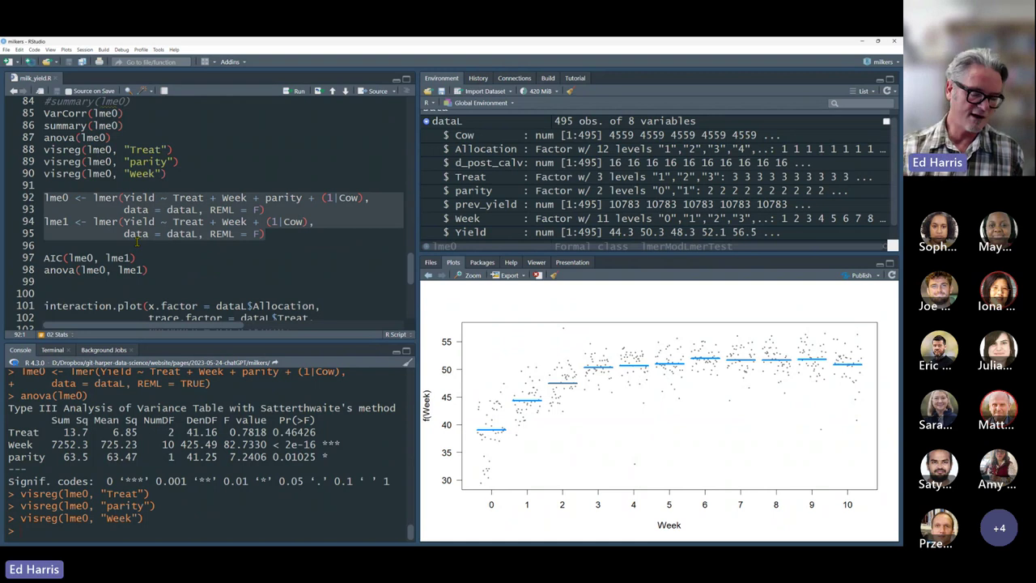
{"action": "key", "text": "ctrl+Return"}
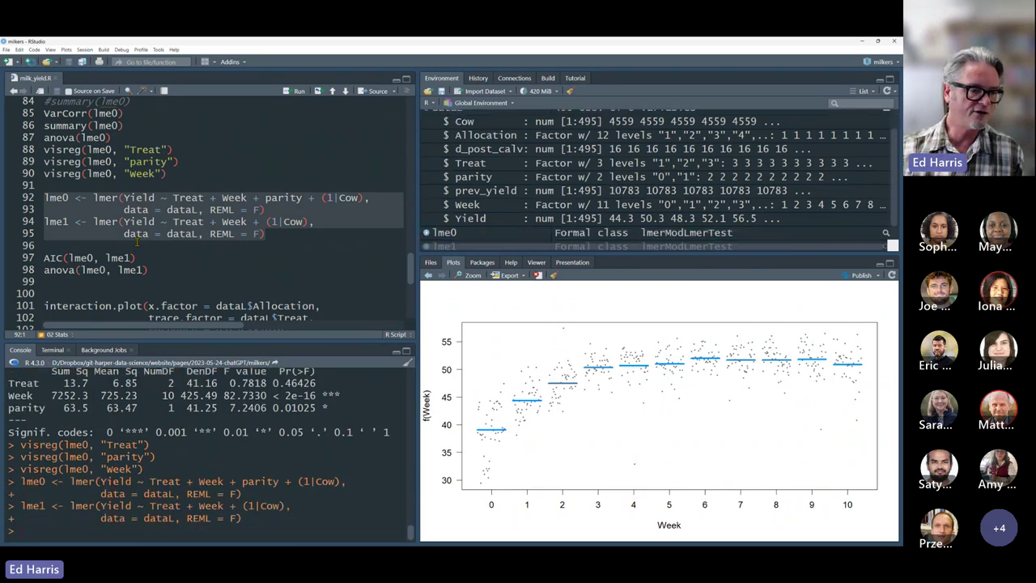
- Compare the models with AIC(lme0, lme1) and highlight lme0 2569.627 versus lme1 2574.945
{"action": "left_click", "coordinate": [177, 258]}
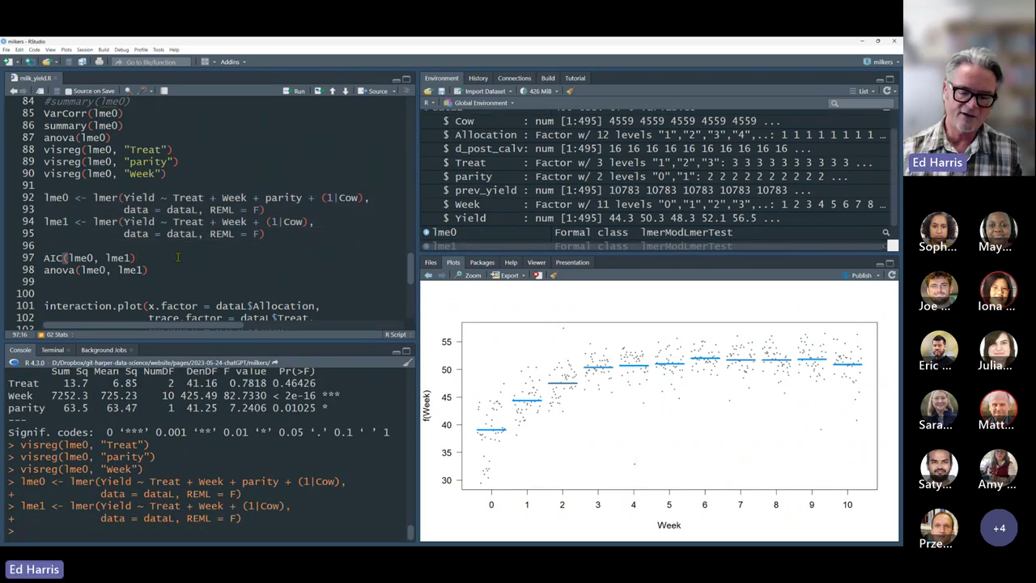
{"action": "key", "text": "ctrl+Return"}
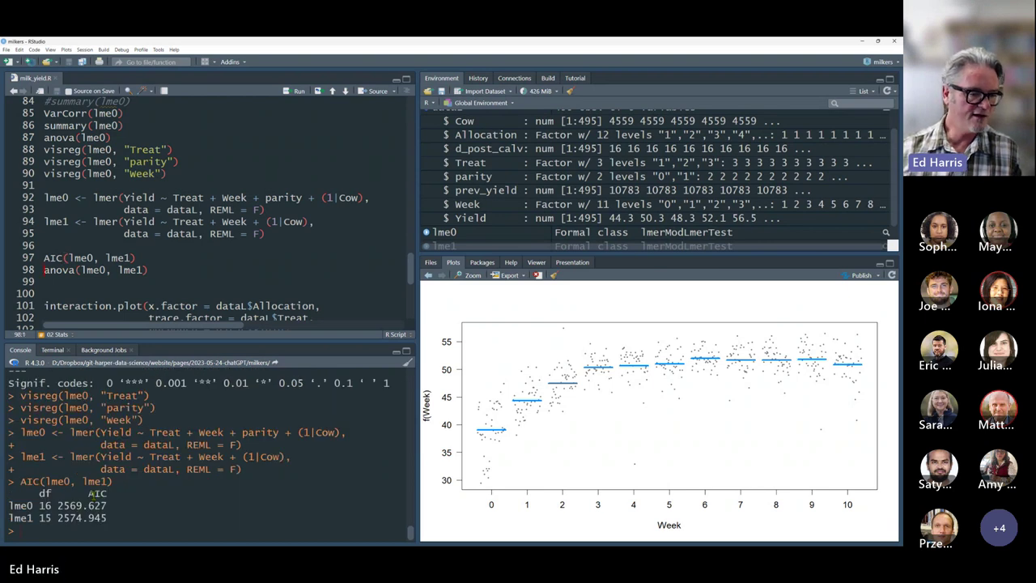
{"action": "left_click_drag", "start_coordinate": [107, 506], "coordinate": [8, 506]}
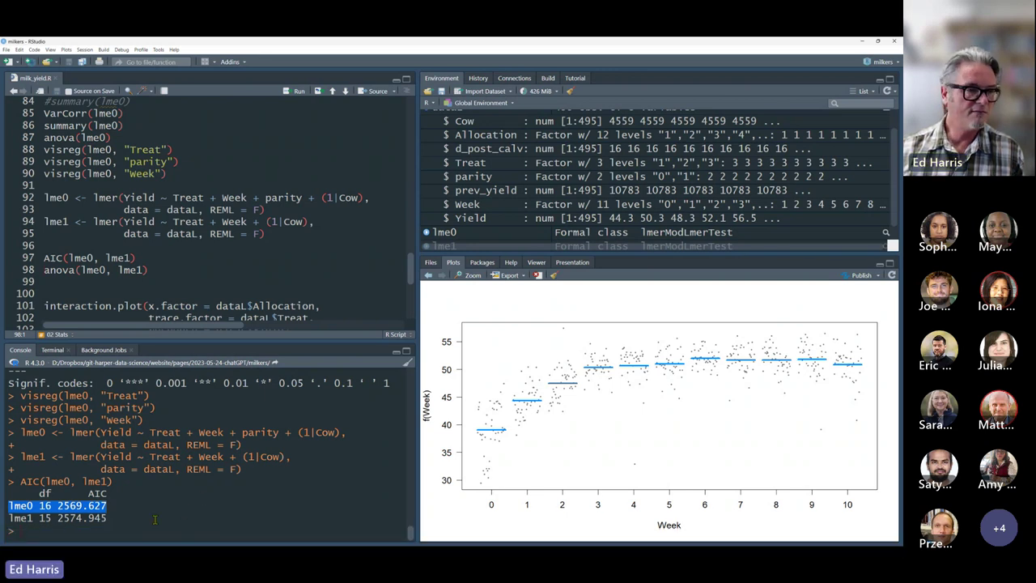
{"action": "left_click_drag", "start_coordinate": [87, 519], "coordinate": [70, 519]}
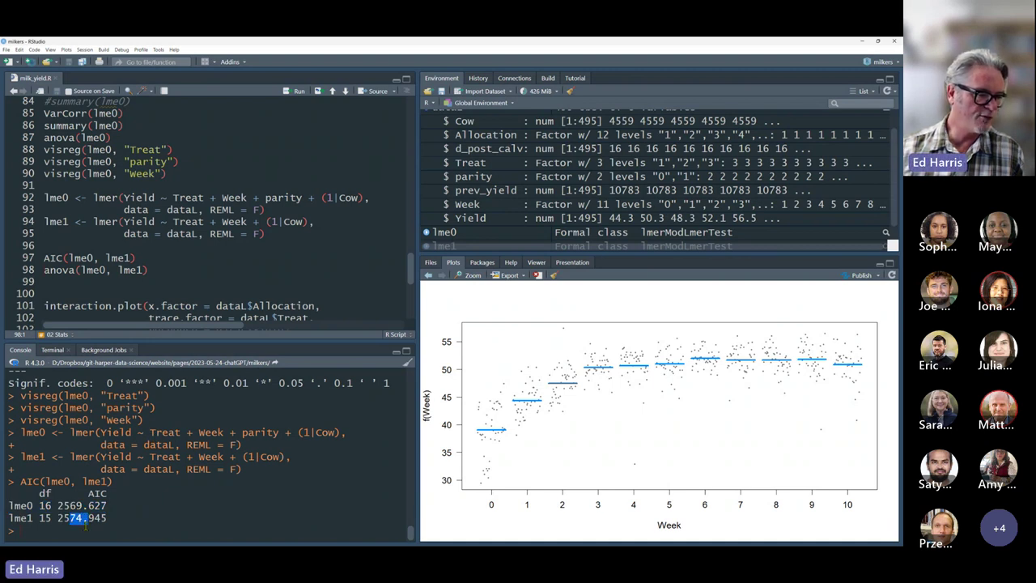
{"action": "left_click_drag", "start_coordinate": [106, 505], "coordinate": [57, 518]}
{"action": "left_click", "coordinate": [108, 517]}
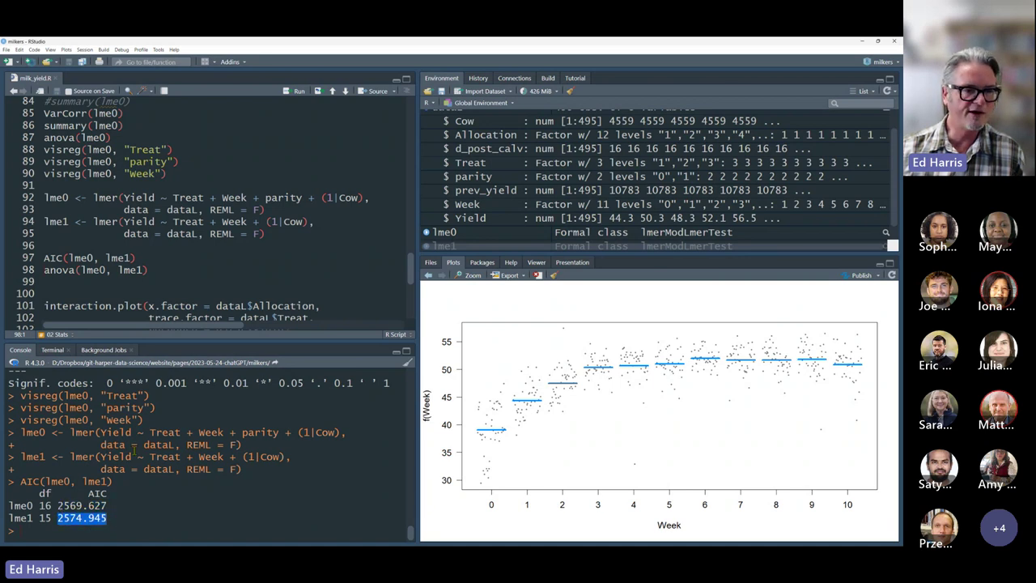
{"action": "left_click", "coordinate": [149, 272]}
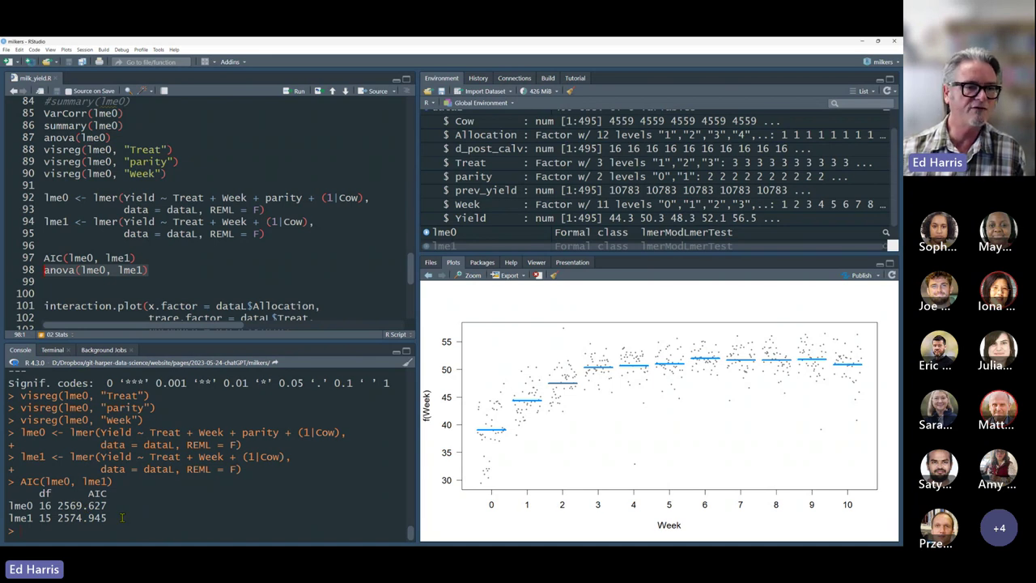
- Run anova(lme0, lme1) and highlight parity's p-value of 0.006827 (Chisq 7.318)
{"action": "key", "text": "ctrl+Return"}
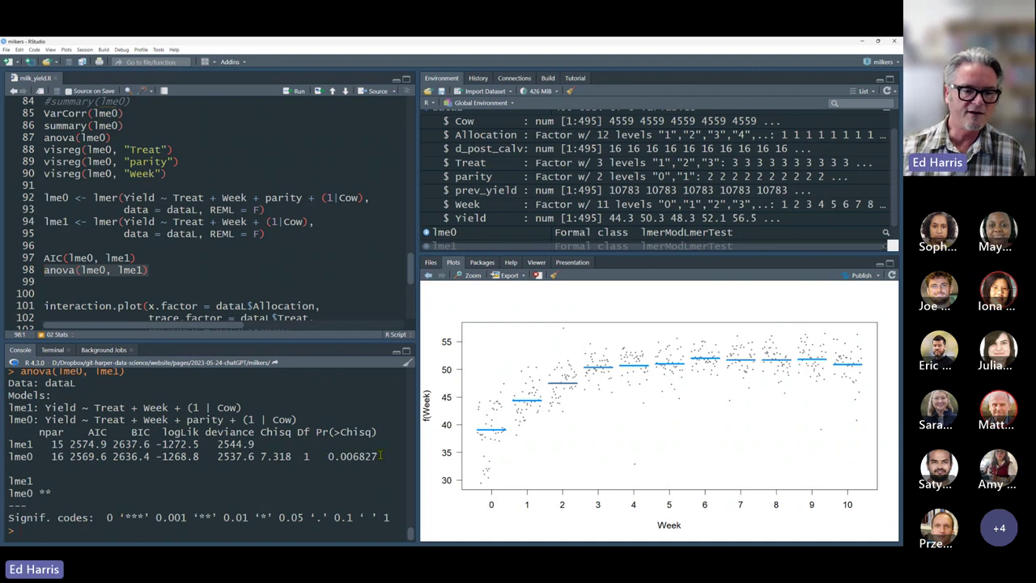
{"action": "left_click_drag", "start_coordinate": [384, 456], "coordinate": [323, 455]}
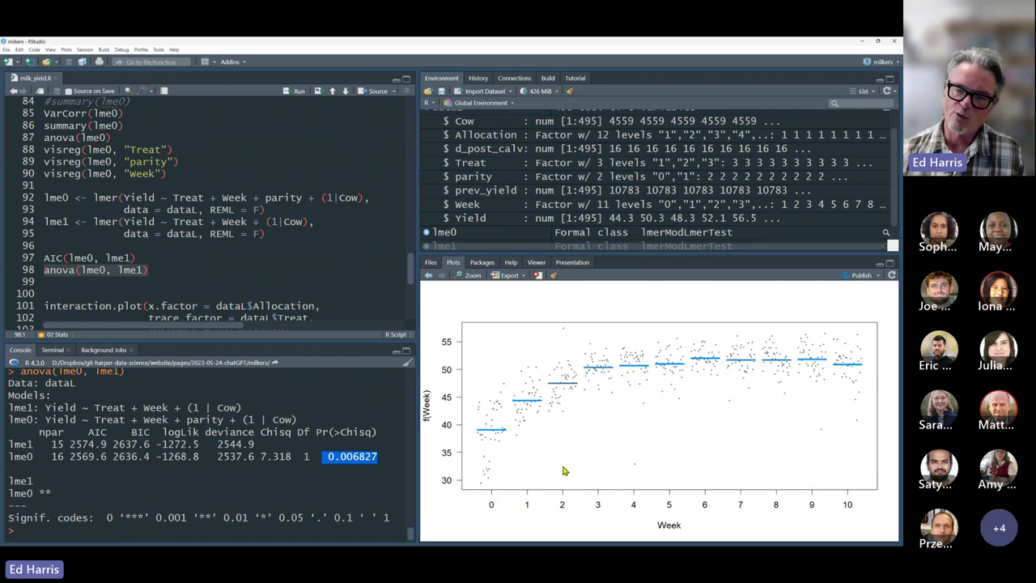
{"action": "mouse_move", "coordinate": [566, 544]}
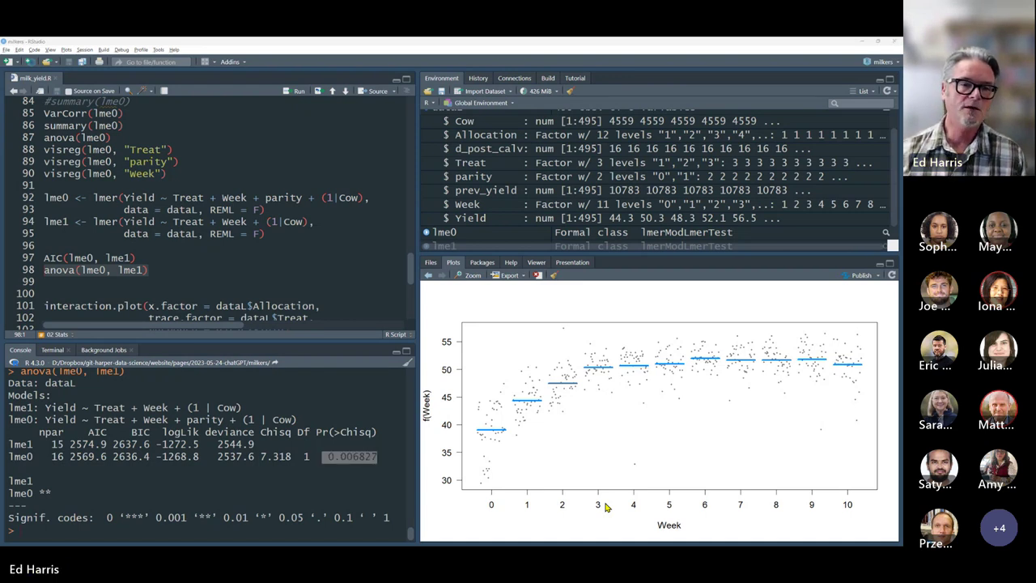
- Return to PowerPoint and move from slide 7 to slide 8, 'An activity…'
{"action": "key", "text": "alt+Tab"}
{"action": "key", "text": "alt+Tab"}
{"action": "key", "text": "alt+Tab"}
{"action": "key", "text": "alt+Tab"}
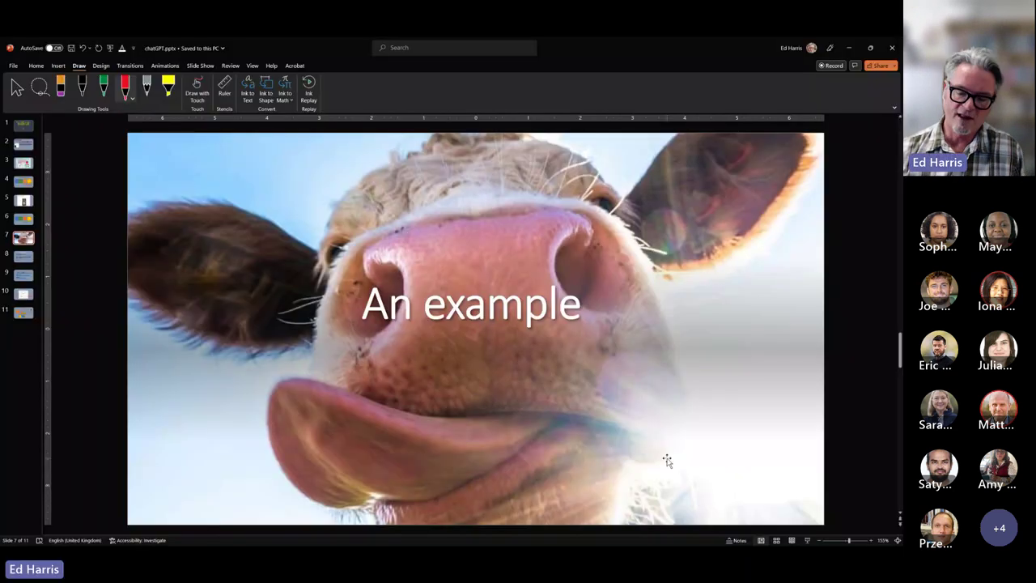
{"action": "scroll", "coordinate": [667, 460], "scroll_direction": "down", "scroll_amount": 1}
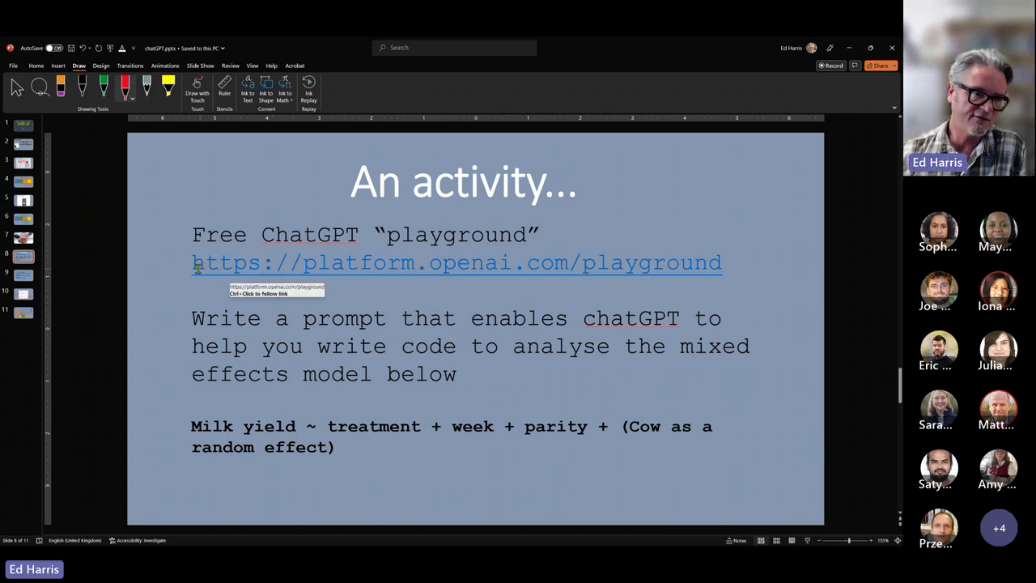
{"action": "left_click_drag", "start_coordinate": [197, 267], "coordinate": [705, 259]}
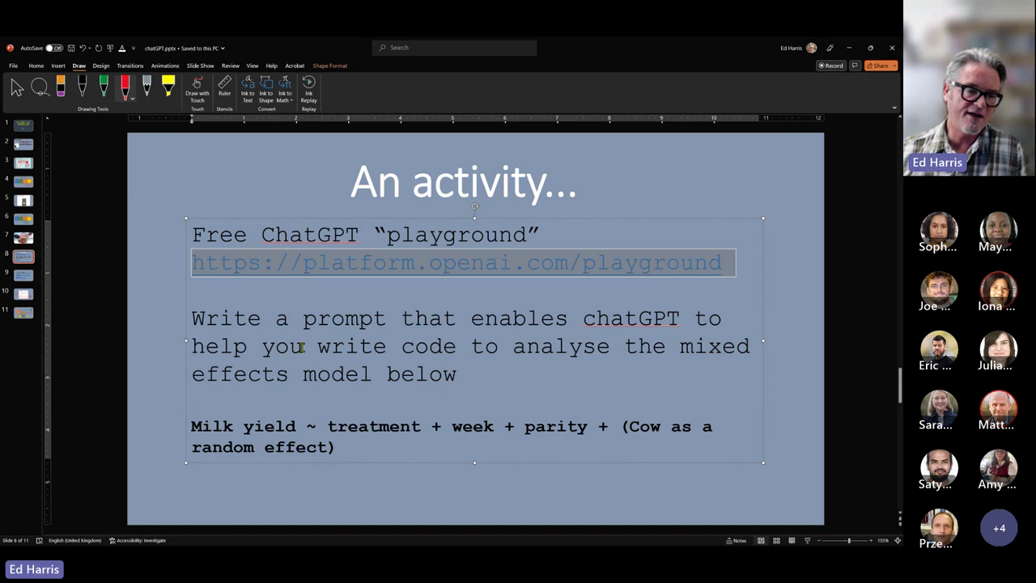
{"action": "left_click", "coordinate": [196, 319]}
{"action": "left_click_drag", "start_coordinate": [222, 324], "coordinate": [464, 385]}
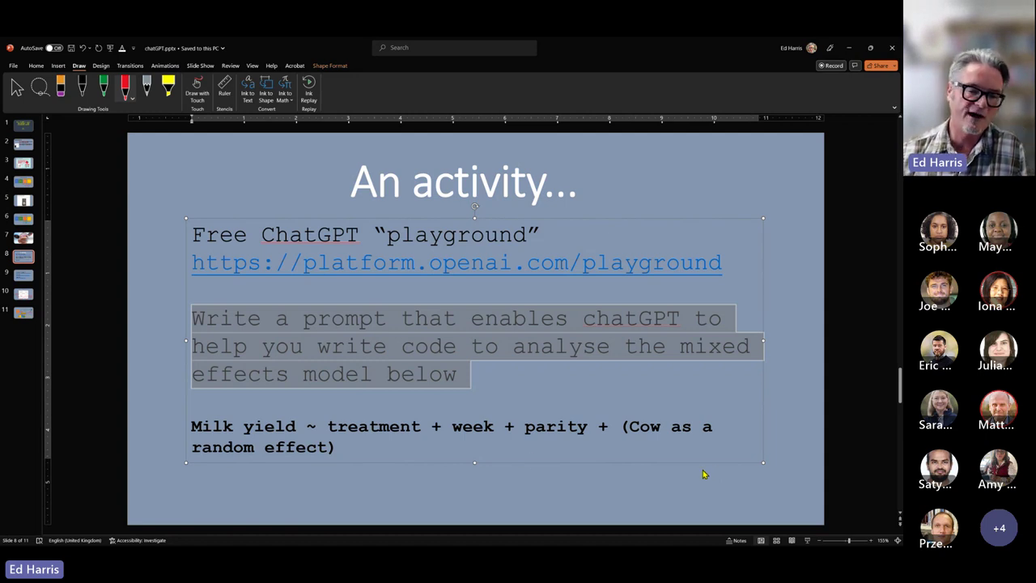
{"action": "left_click", "coordinate": [355, 446]}
{"action": "left_click_drag", "start_coordinate": [352, 447], "coordinate": [203, 430]}
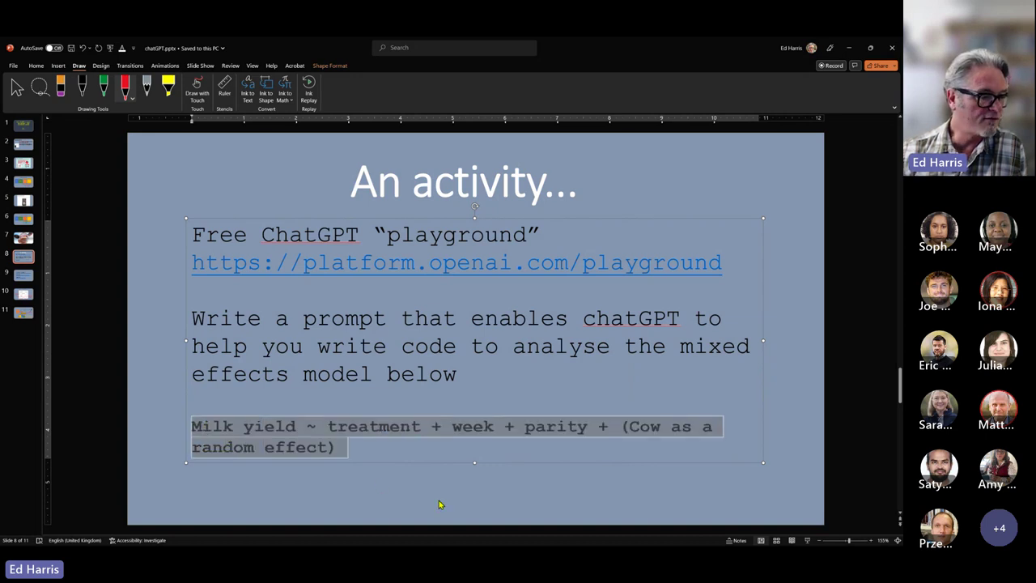
{"action": "key", "text": "Escape"}
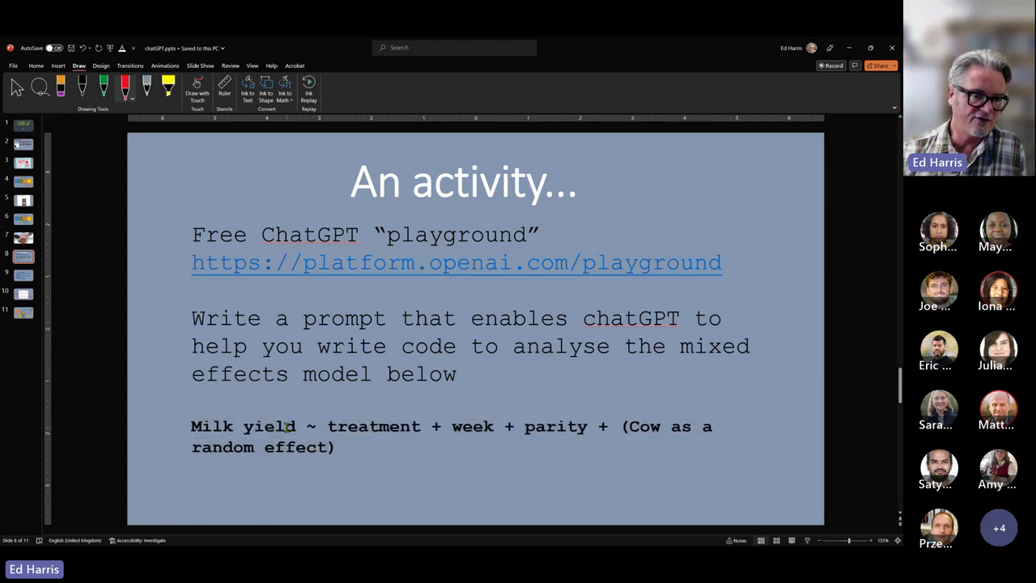
{"action": "triple_click", "coordinate": [276, 427]}
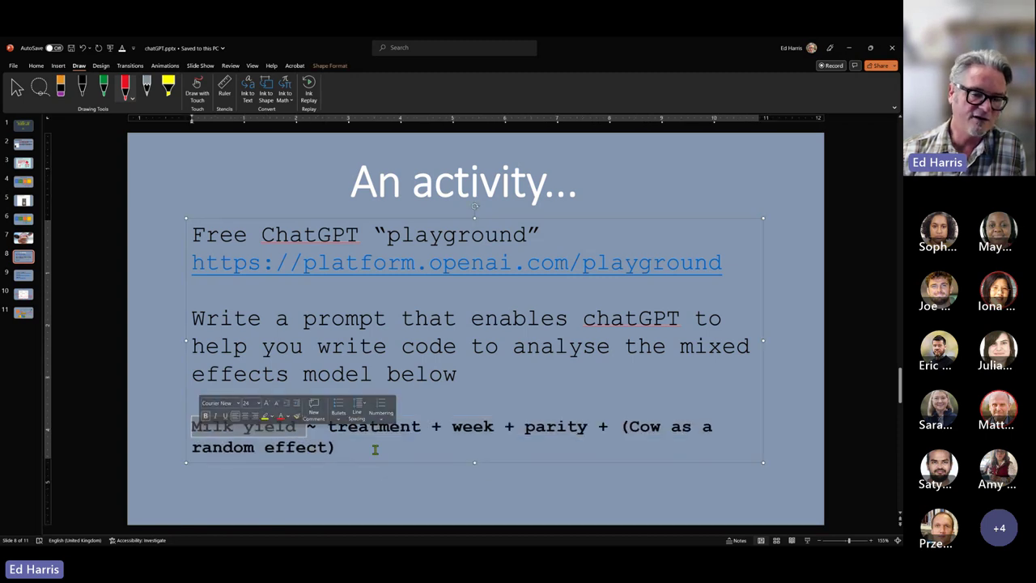
{"action": "left_click", "coordinate": [376, 430]}
{"action": "double_click", "coordinate": [376, 429]}
{"action": "left_click", "coordinate": [463, 435]}
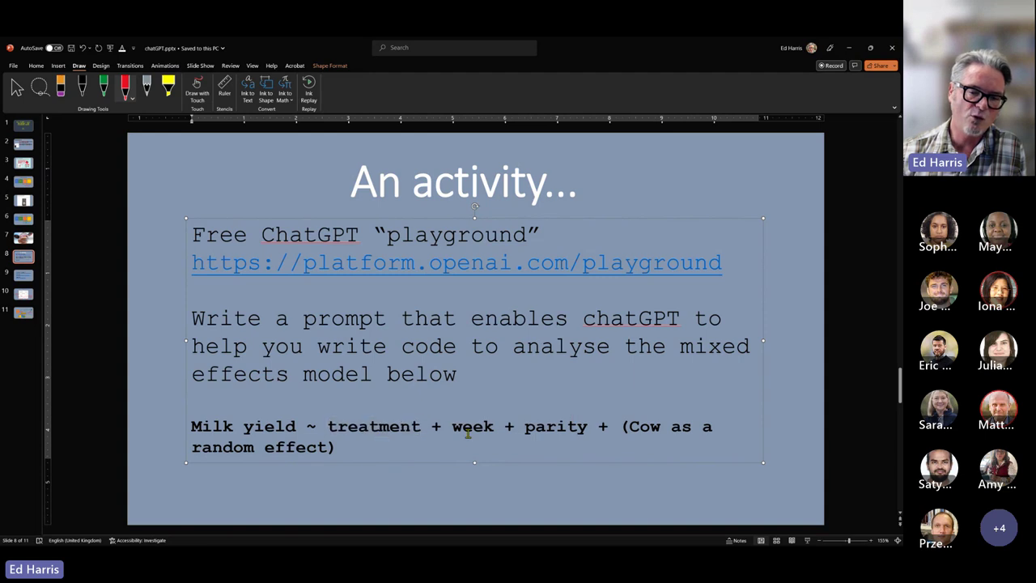
{"action": "double_click", "coordinate": [470, 429]}
{"action": "left_click", "coordinate": [567, 437]}
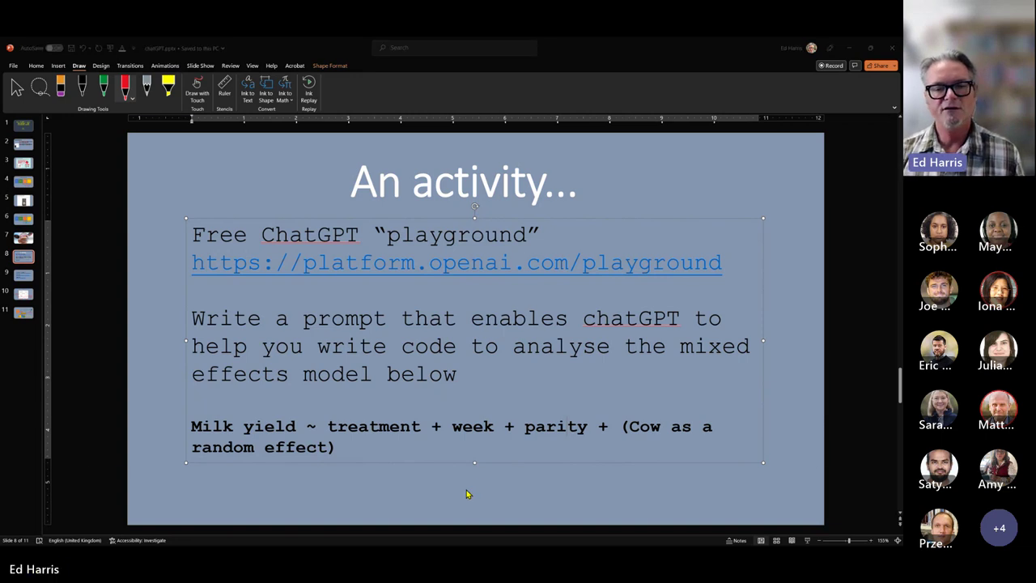
- Open prompts.docx from the 2023-05-24-chatGPT folder and maximise its Word window
{"action": "key", "text": "alt+Tab"}
{"action": "key", "text": "alt+Tab"}
{"action": "key", "text": "alt+Tab"}
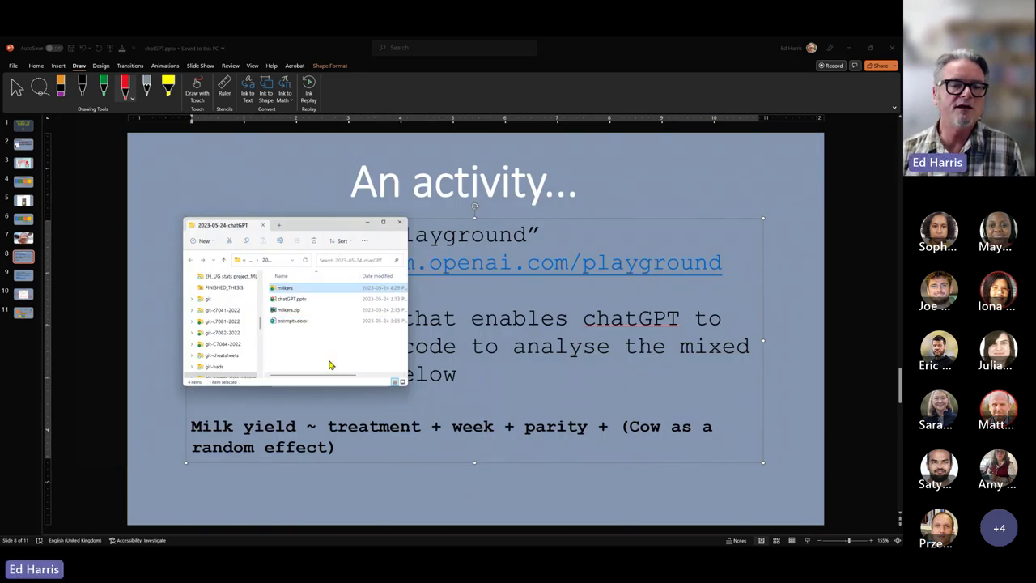
{"action": "double_click", "coordinate": [292, 321]}
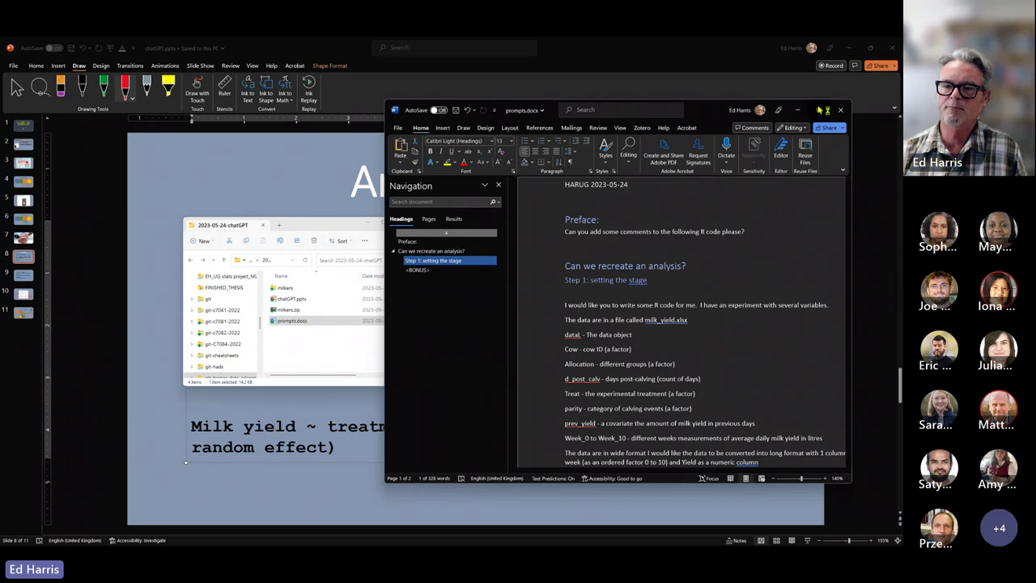
{"action": "double_click", "coordinate": [810, 109]}
- Highlight the Preface question and the 'Step 1: setting the stage' heading
{"action": "scroll", "coordinate": [581, 377], "scroll_direction": "up", "scroll_amount": 9, "text": "ctrl"}
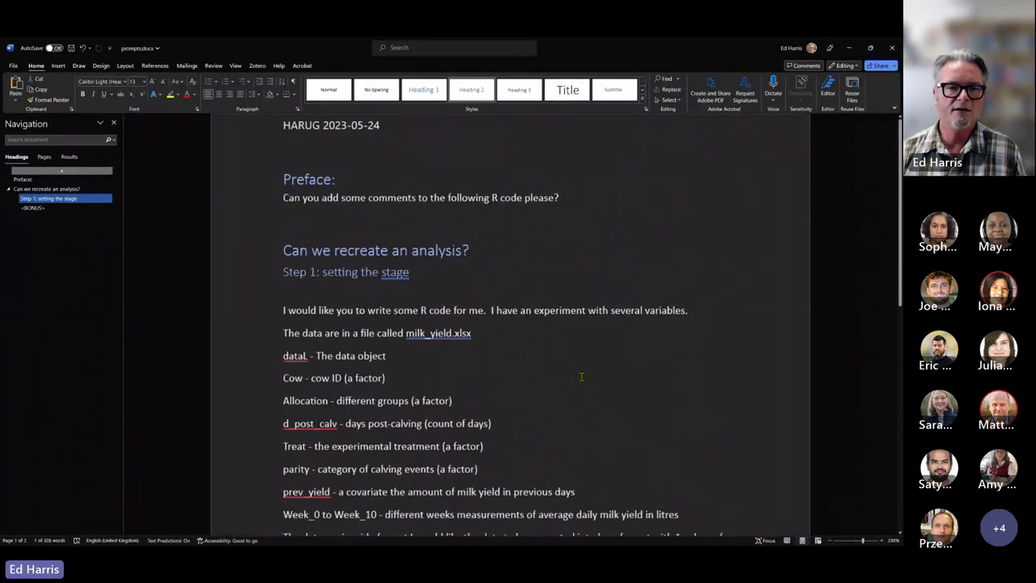
{"action": "scroll", "coordinate": [582, 377], "scroll_direction": "up", "scroll_amount": 7, "text": "ctrl"}
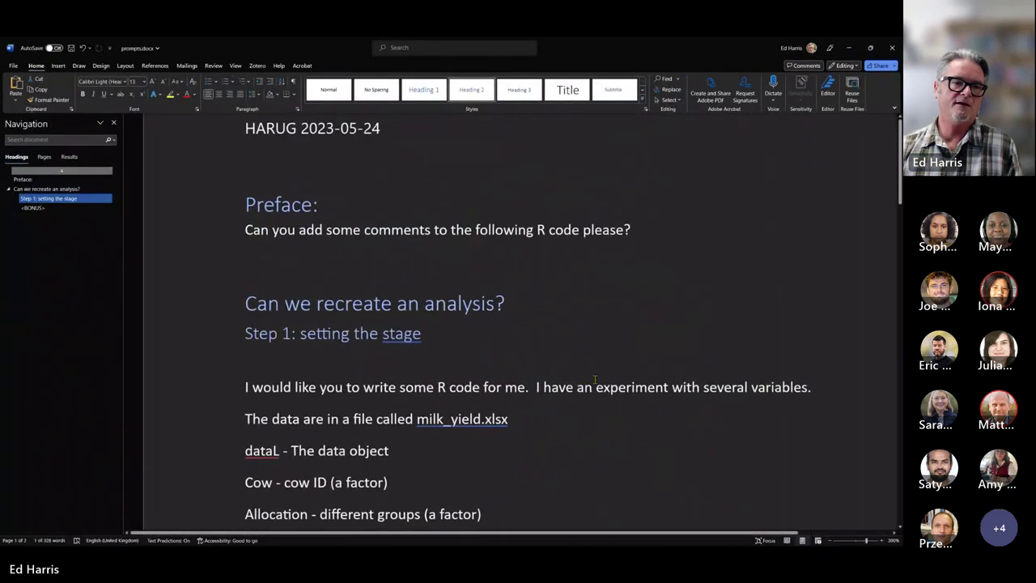
{"action": "left_click_drag", "start_coordinate": [227, 208], "coordinate": [226, 228]}
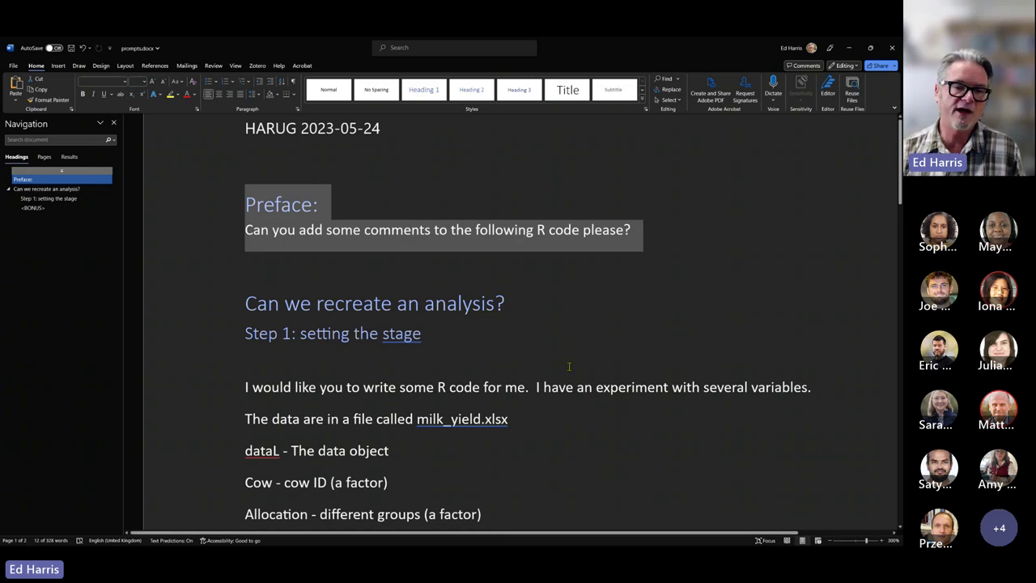
{"action": "scroll", "coordinate": [570, 367], "scroll_direction": "down", "scroll_amount": 3}
{"action": "left_click_drag", "start_coordinate": [211, 161], "coordinate": [221, 189]}
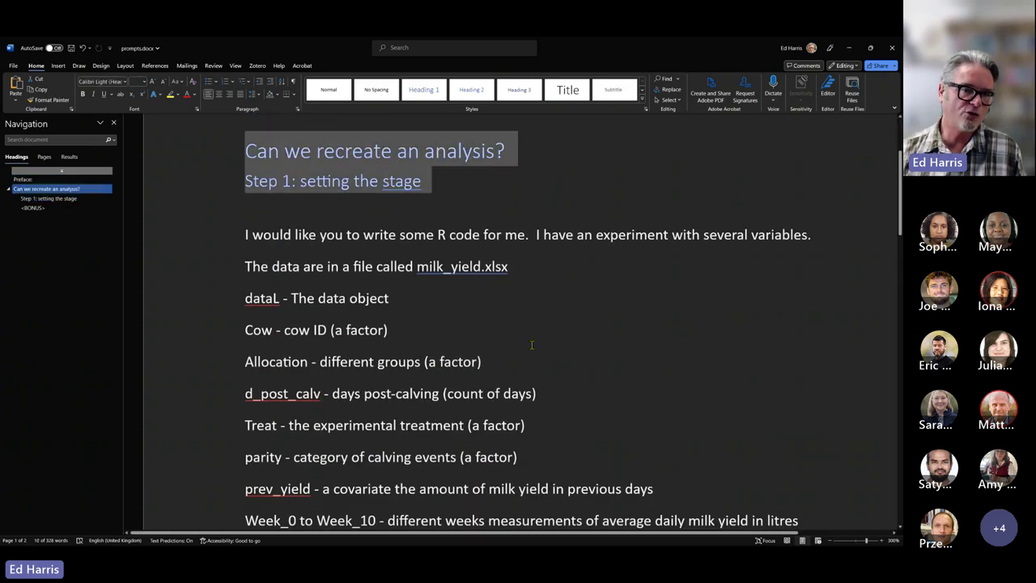
{"action": "scroll", "coordinate": [533, 348], "scroll_direction": "up", "scroll_amount": 1}
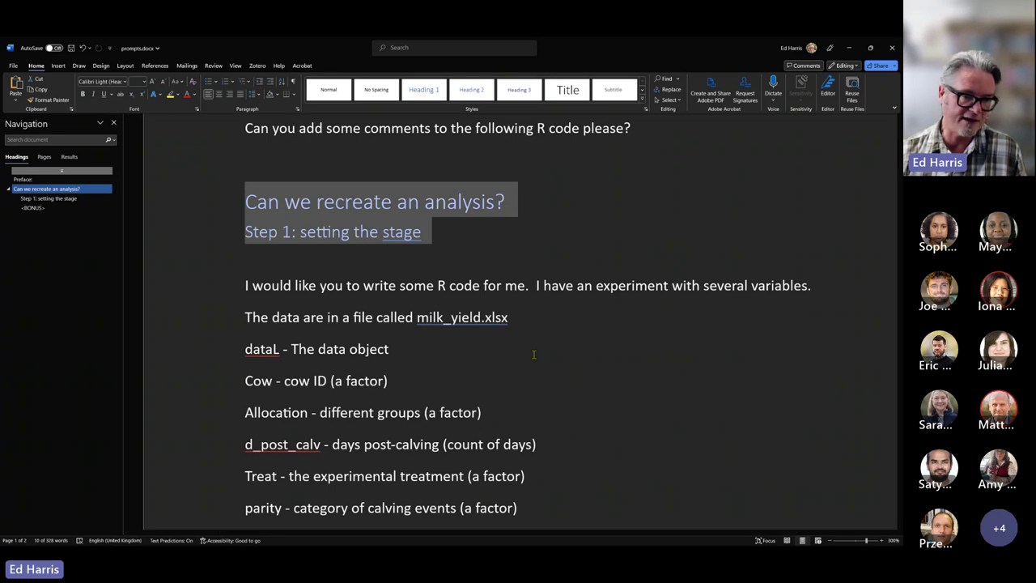
{"action": "left_click", "coordinate": [370, 247]}
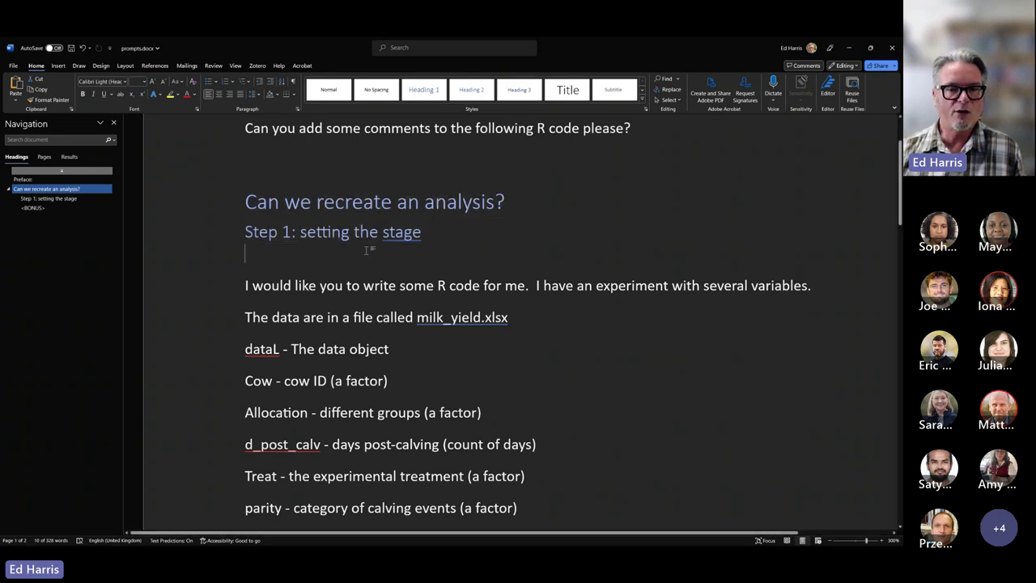
{"action": "left_click", "coordinate": [229, 240]}
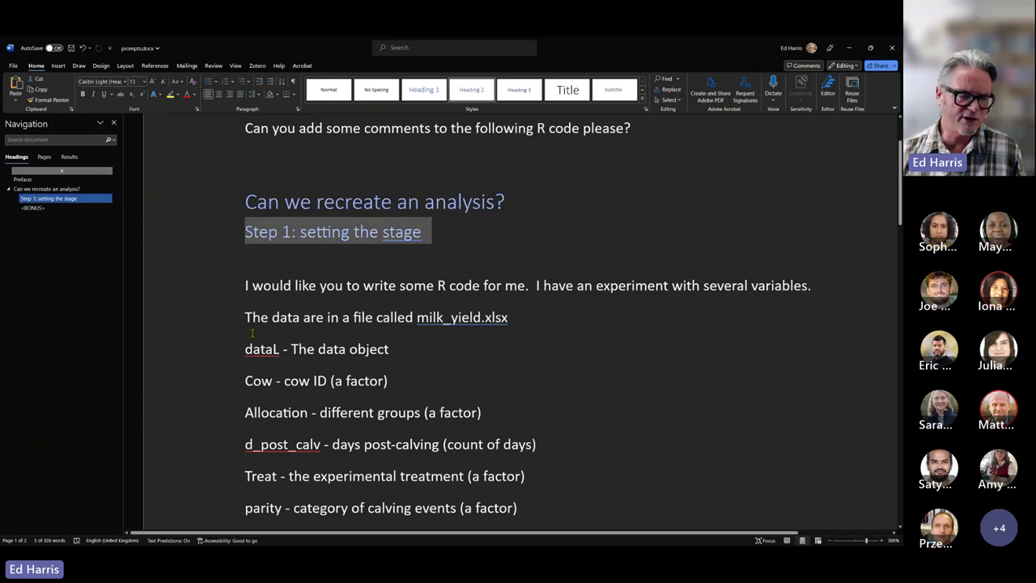
- Scroll down to show the full Step 1 R-code request through the ANOVA paragraph
{"action": "scroll", "coordinate": [252, 333], "scroll_direction": "up", "scroll_amount": 3}
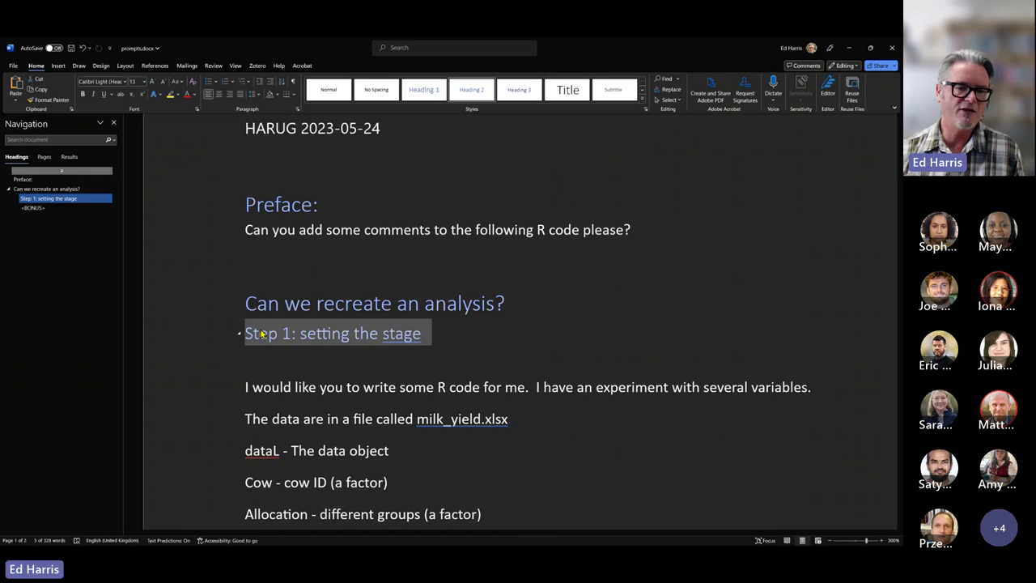
{"action": "scroll", "coordinate": [262, 334], "scroll_direction": "down", "scroll_amount": 3}
{"action": "scroll", "coordinate": [265, 320], "scroll_direction": "down", "scroll_amount": 2, "text": "ctrl"}
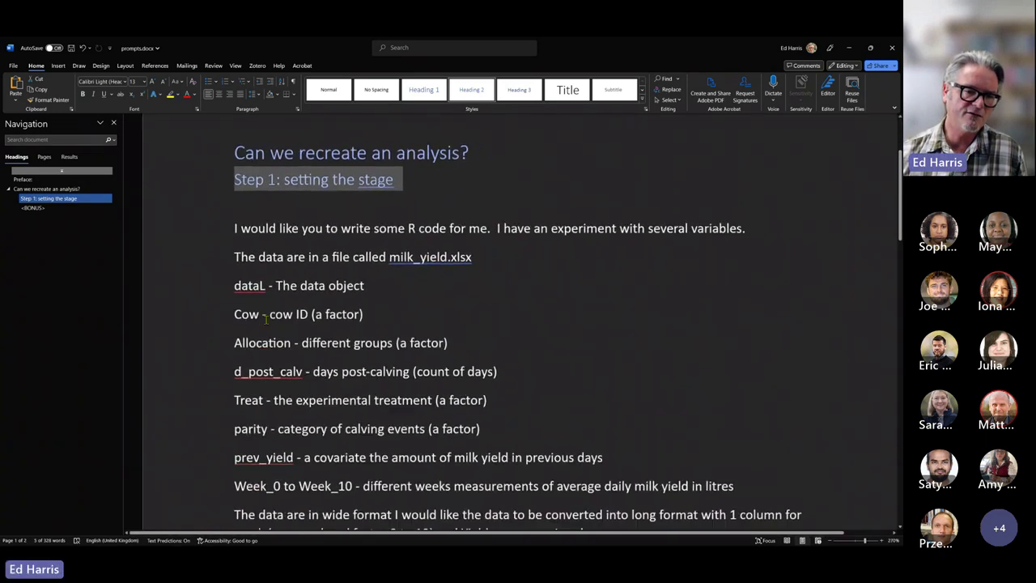
{"action": "scroll", "coordinate": [266, 320], "scroll_direction": "down", "scroll_amount": 2, "text": "ctrl"}
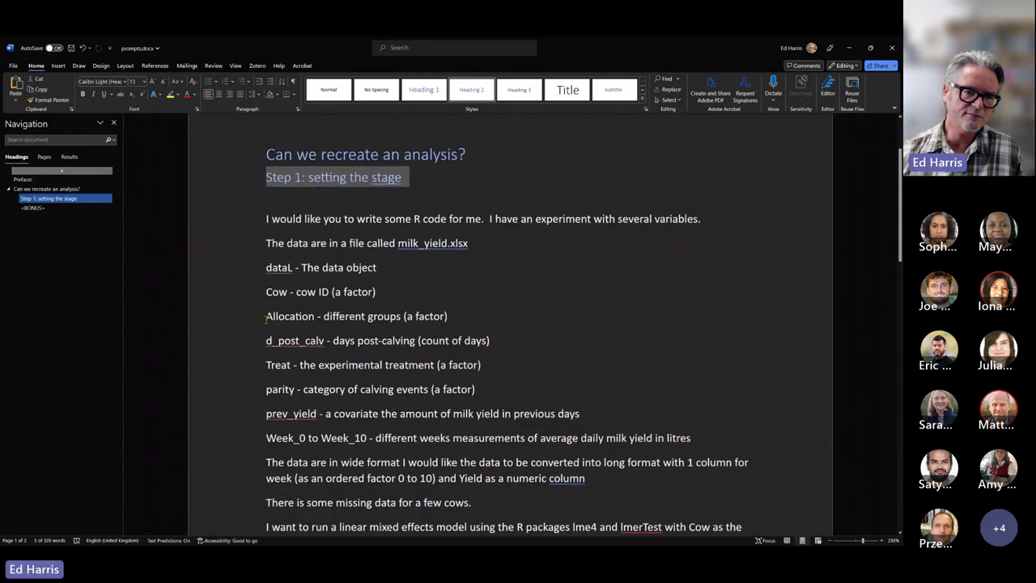
{"action": "scroll", "coordinate": [266, 320], "scroll_direction": "down", "scroll_amount": 3}
{"action": "scroll", "coordinate": [266, 320], "scroll_direction": "down", "scroll_amount": 3, "text": "ctrl"}
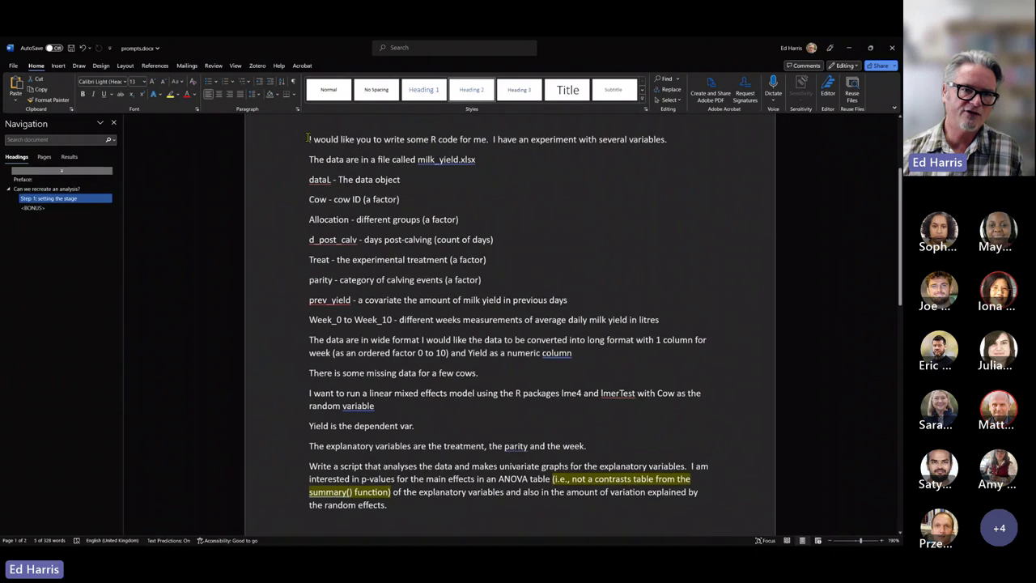
{"action": "left_click_drag", "start_coordinate": [309, 138], "coordinate": [522, 512]}
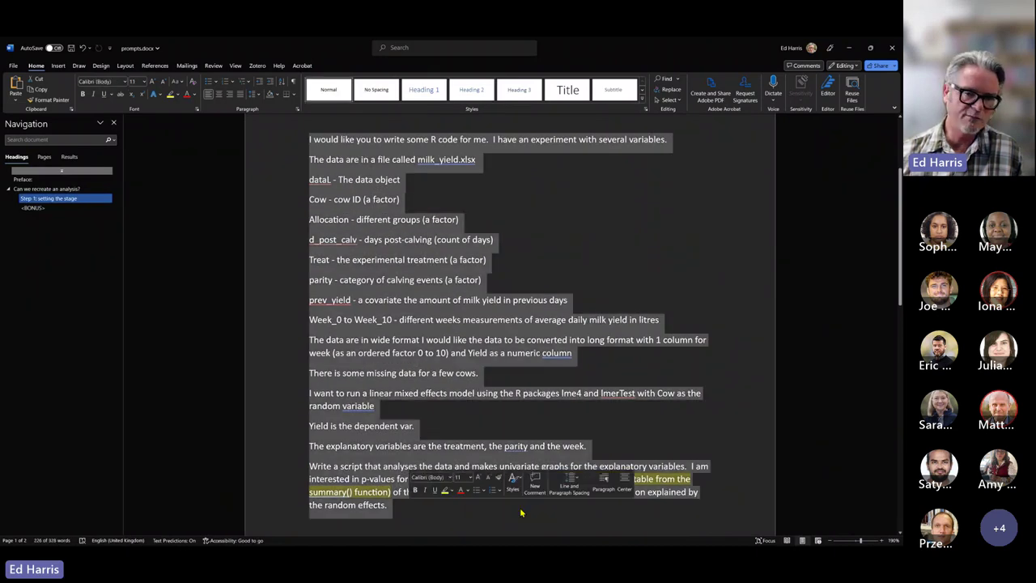
{"action": "left_click", "coordinate": [548, 395]}
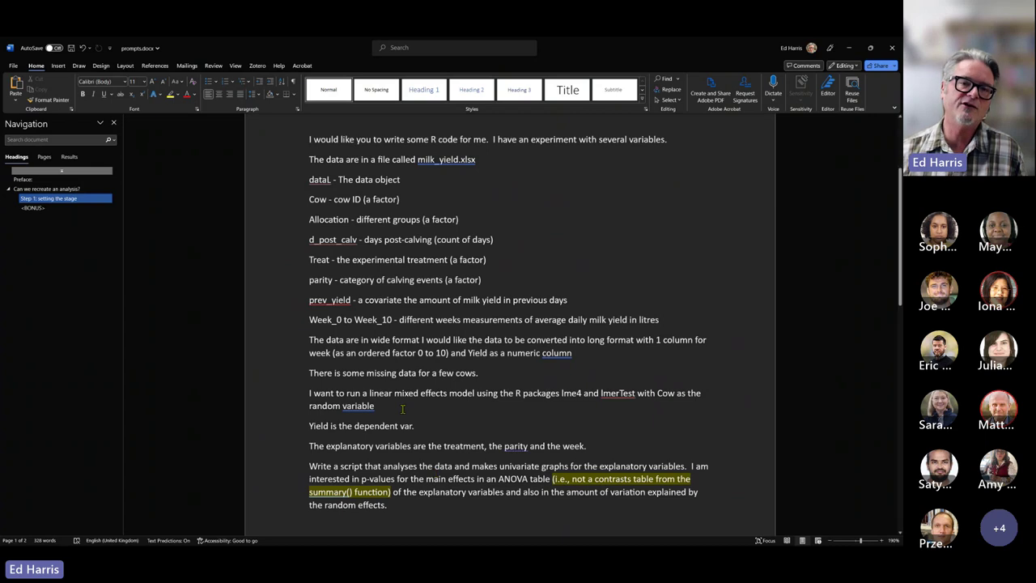
{"action": "scroll", "coordinate": [395, 389], "scroll_direction": "up", "scroll_amount": 1}
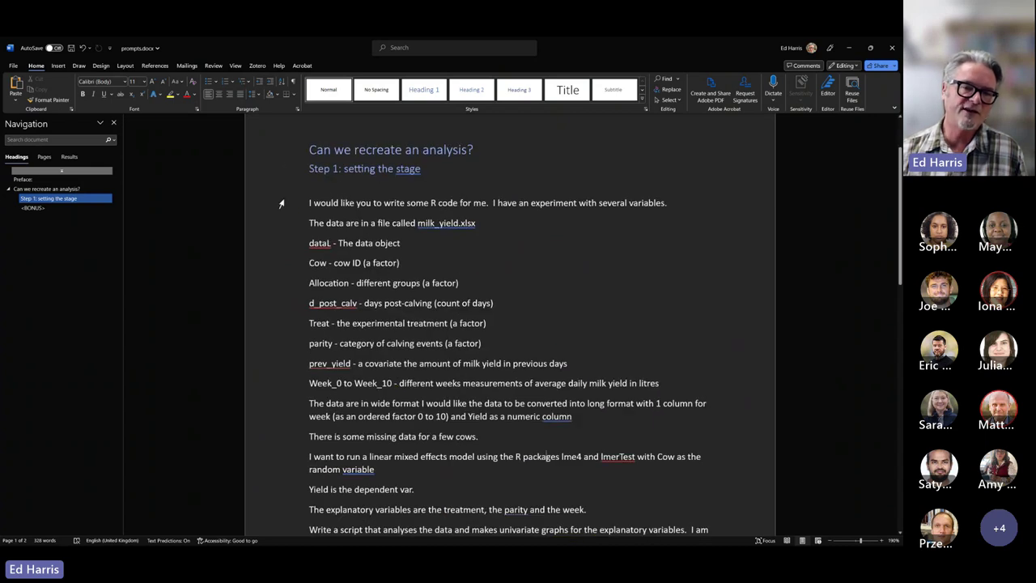
{"action": "key", "text": "shift+Down"}
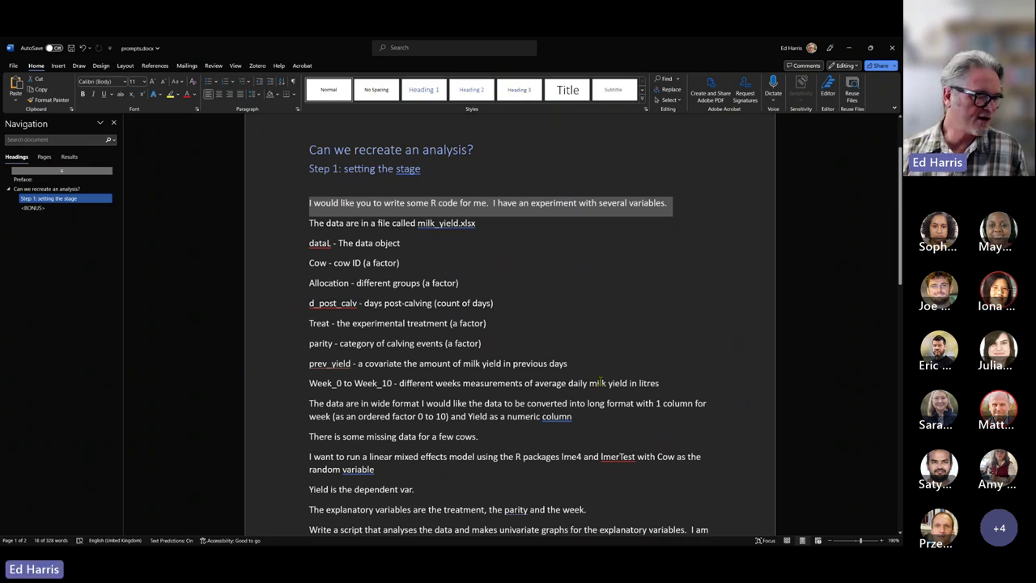
{"action": "left_click", "coordinate": [292, 226]}
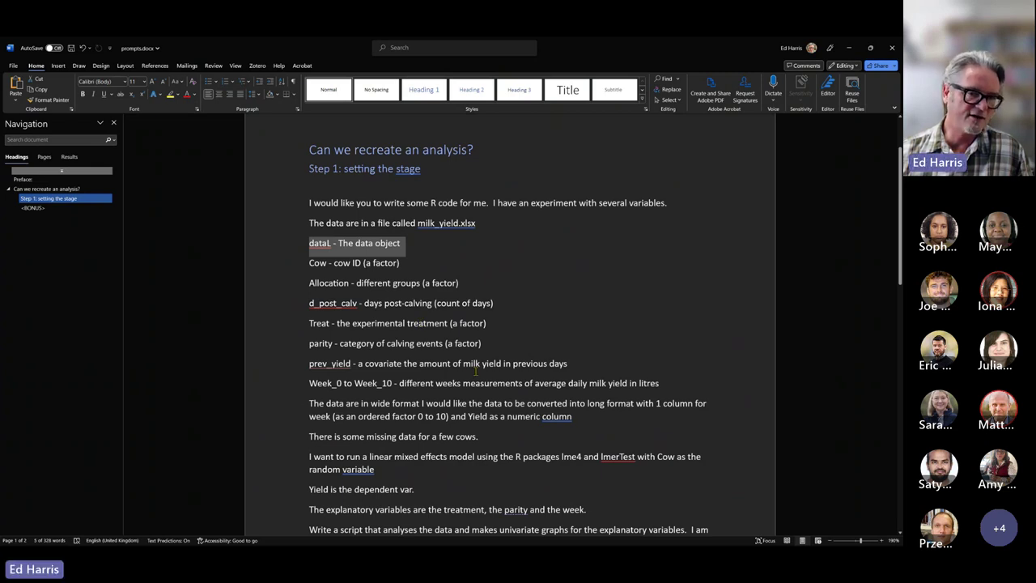
{"action": "left_click", "coordinate": [288, 269]}
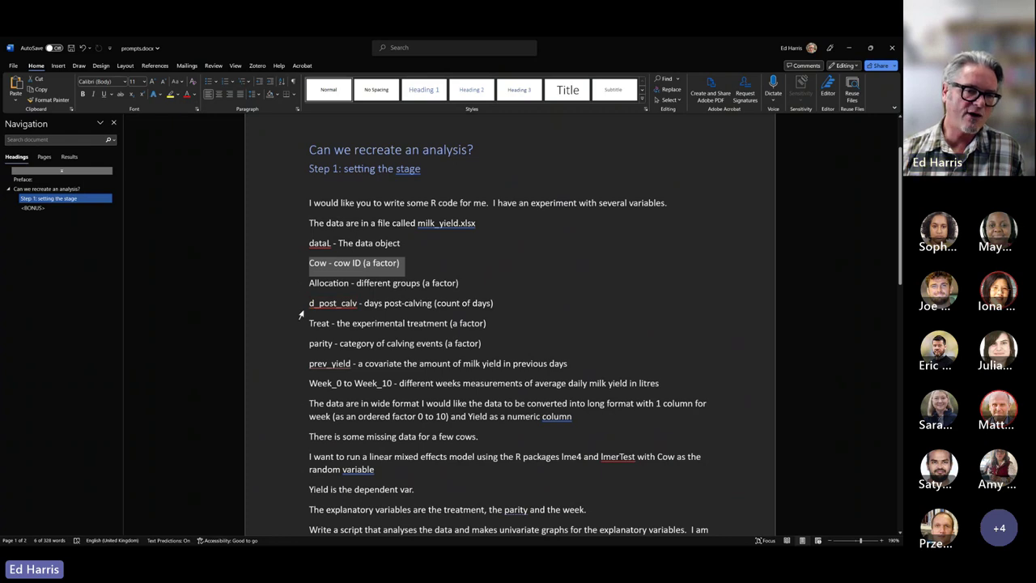
{"action": "left_click", "coordinate": [289, 287]}
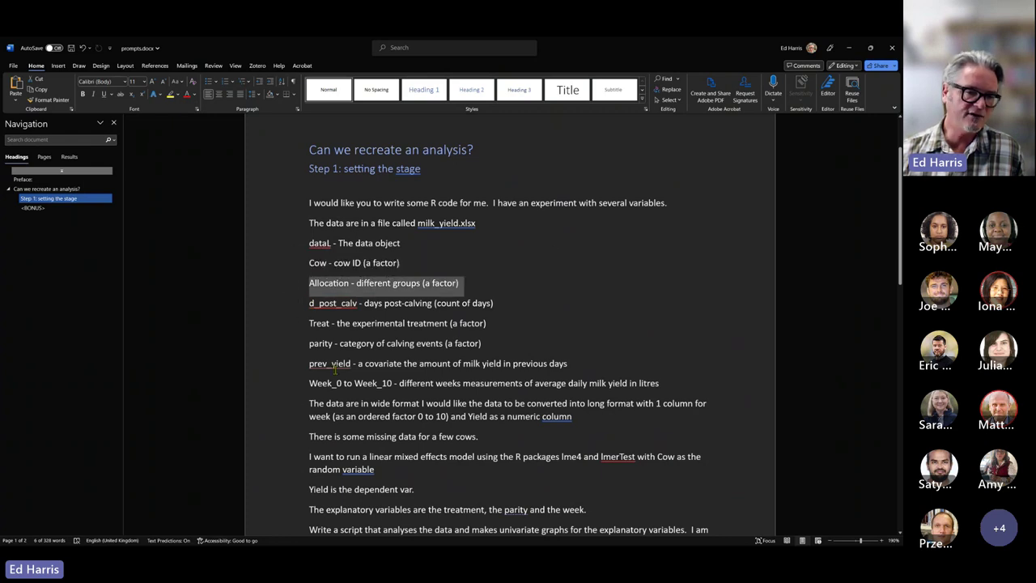
{"action": "left_click", "coordinate": [284, 308]}
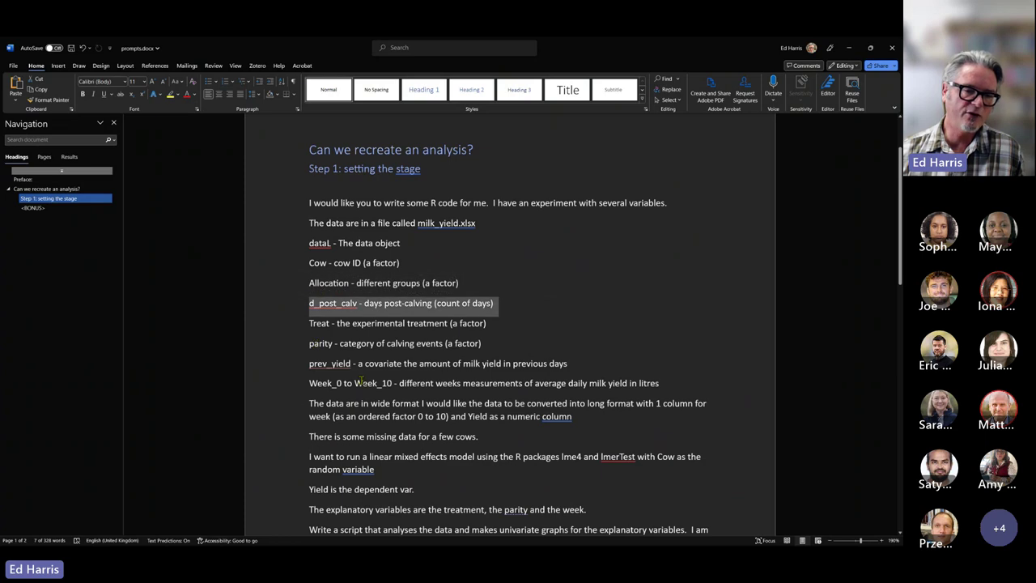
{"action": "left_click", "coordinate": [288, 327]}
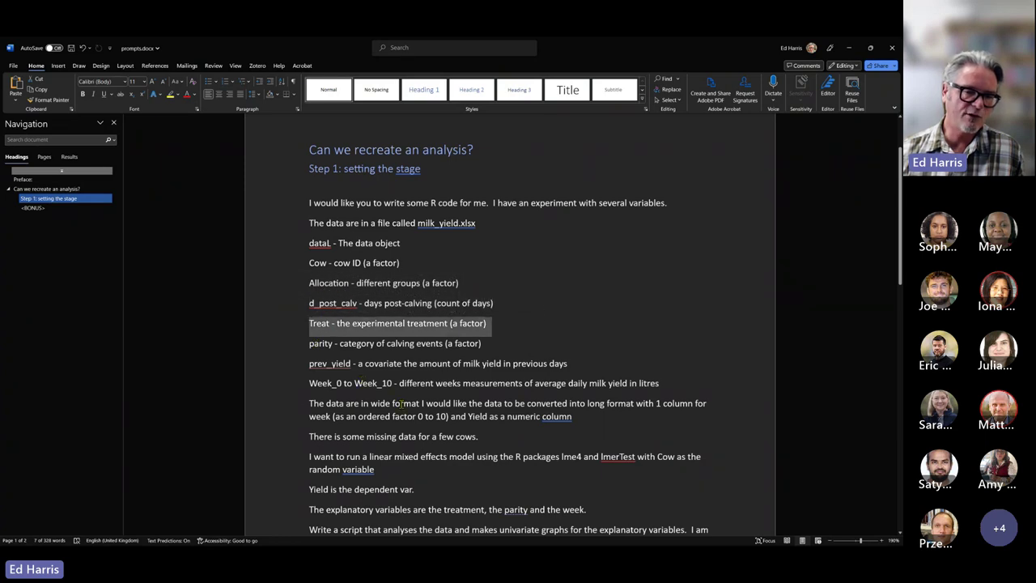
{"action": "left_click", "coordinate": [296, 350]}
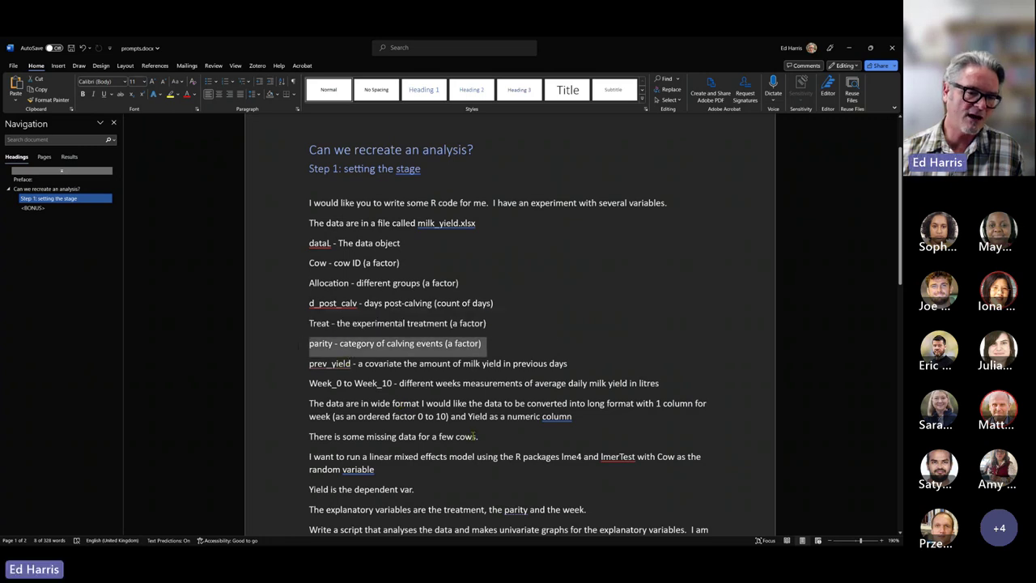
{"action": "scroll", "coordinate": [474, 437], "scroll_direction": "down", "scroll_amount": 1}
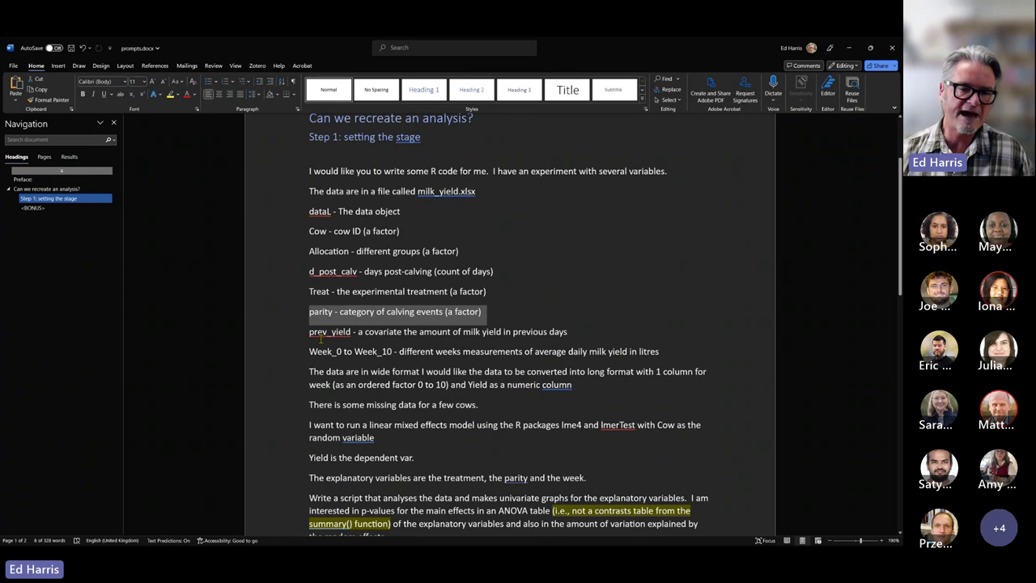
{"action": "left_click", "coordinate": [286, 335]}
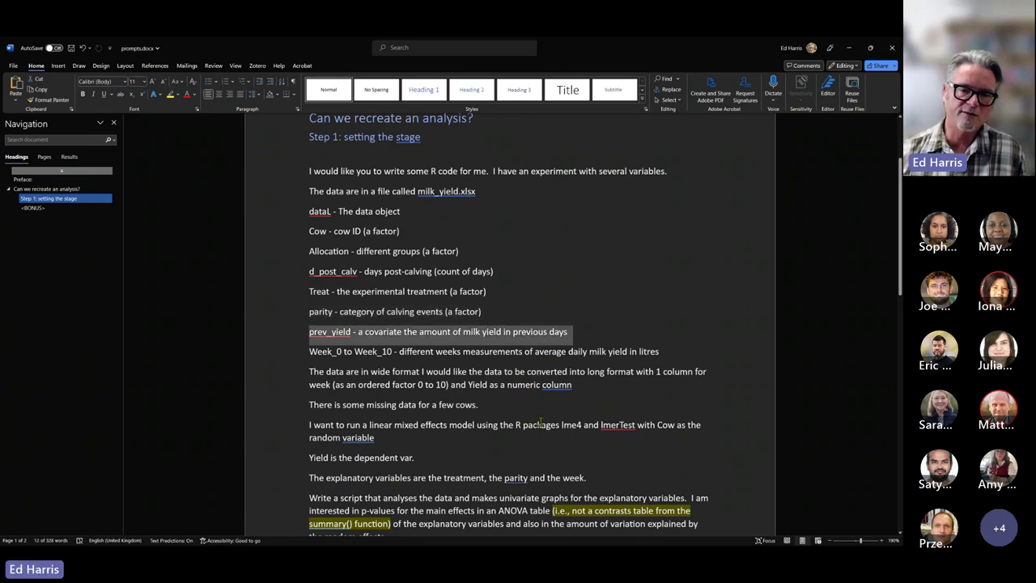
{"action": "scroll", "coordinate": [541, 422], "scroll_direction": "down", "scroll_amount": 1}
{"action": "key", "text": "Down"}
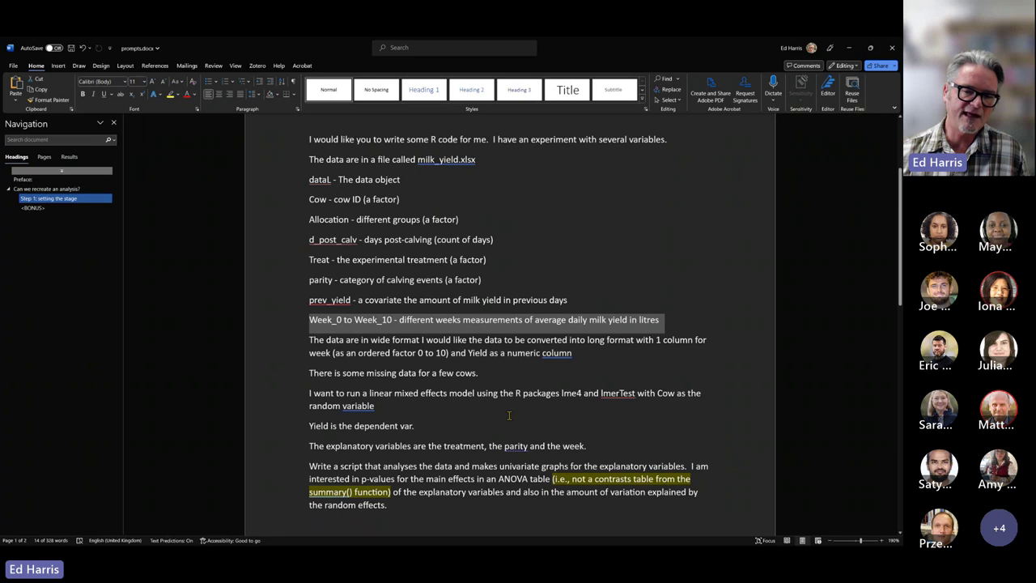
{"action": "left_click_drag", "start_coordinate": [309, 319], "coordinate": [393, 319]}
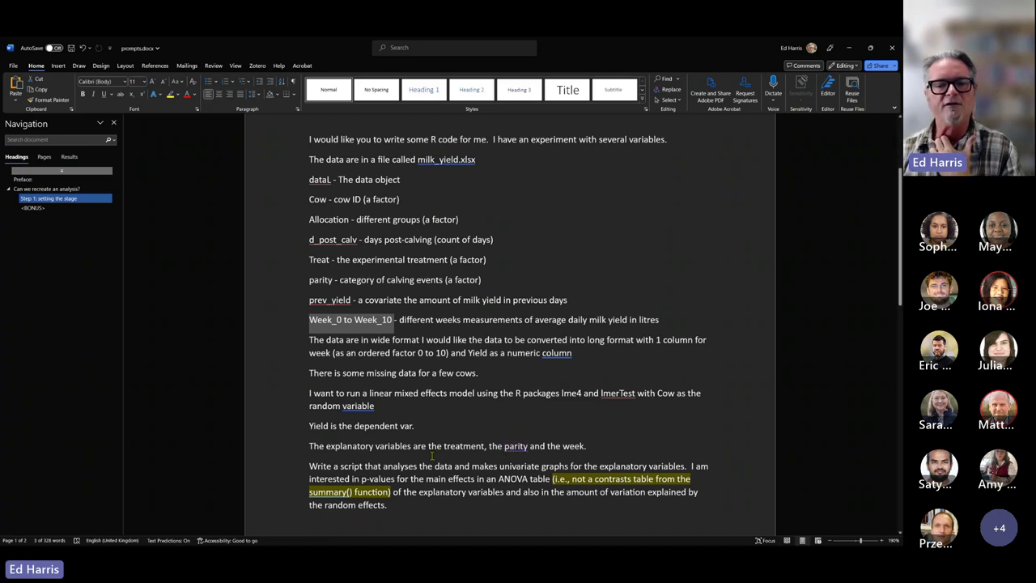
{"action": "double_click", "coordinate": [279, 347]}
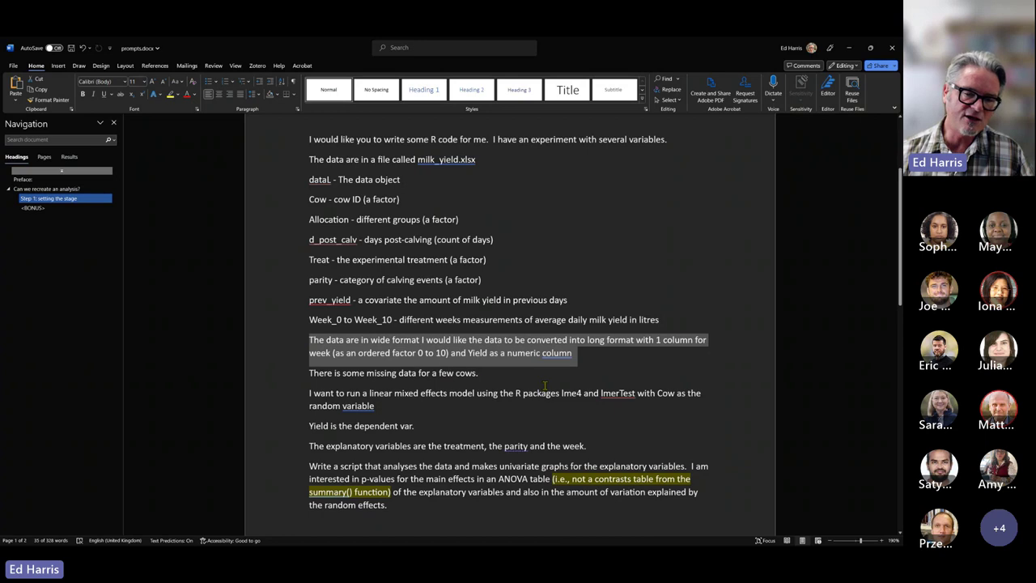
{"action": "left_click", "coordinate": [289, 374]}
{"action": "scroll", "coordinate": [428, 473], "scroll_direction": "down", "scroll_amount": 1}
{"action": "scroll", "coordinate": [428, 473], "scroll_direction": "down", "scroll_amount": 1}
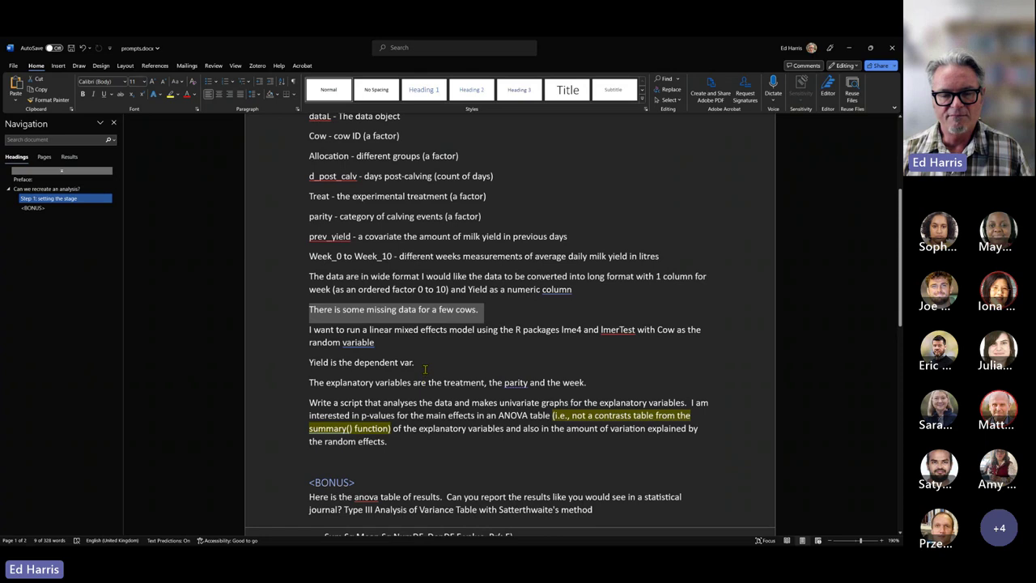
- Highlight the prompt's mixed-model, dependent variable, explanatory variables and script-request passages
{"action": "double_click", "coordinate": [298, 341]}
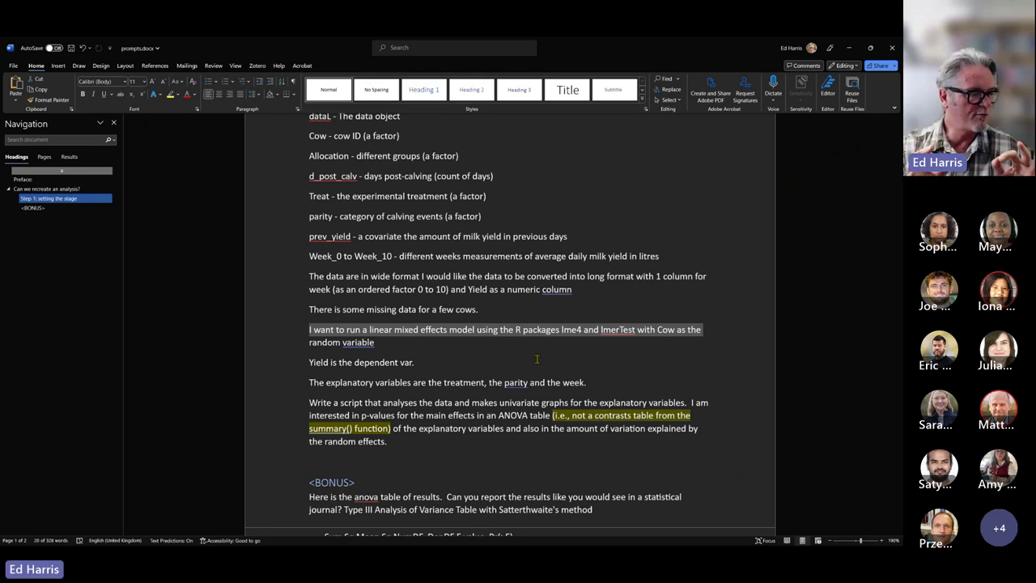
{"action": "left_click", "coordinate": [275, 366]}
{"action": "scroll", "coordinate": [415, 443], "scroll_direction": "down", "scroll_amount": 3}
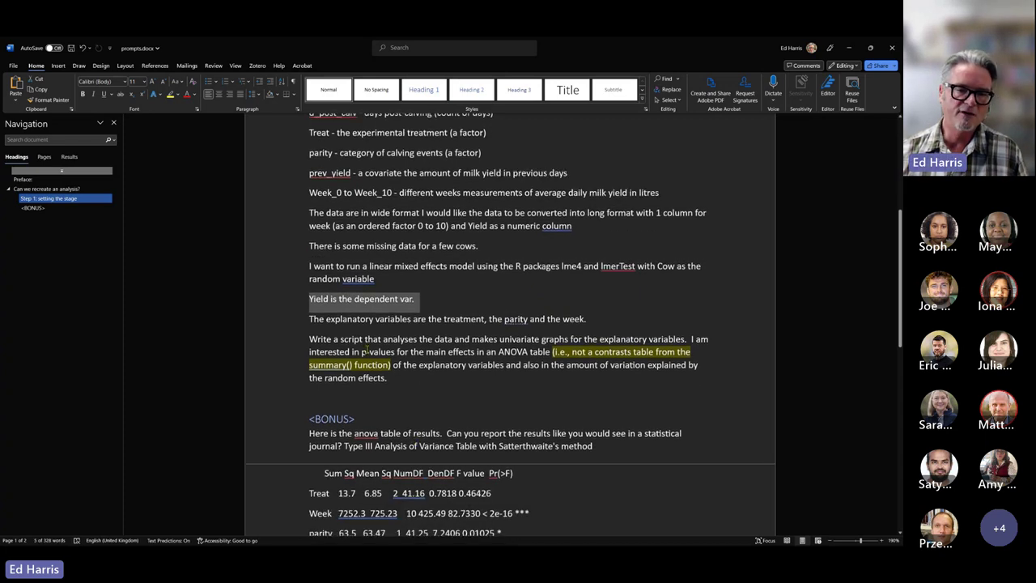
{"action": "left_click", "coordinate": [278, 322]}
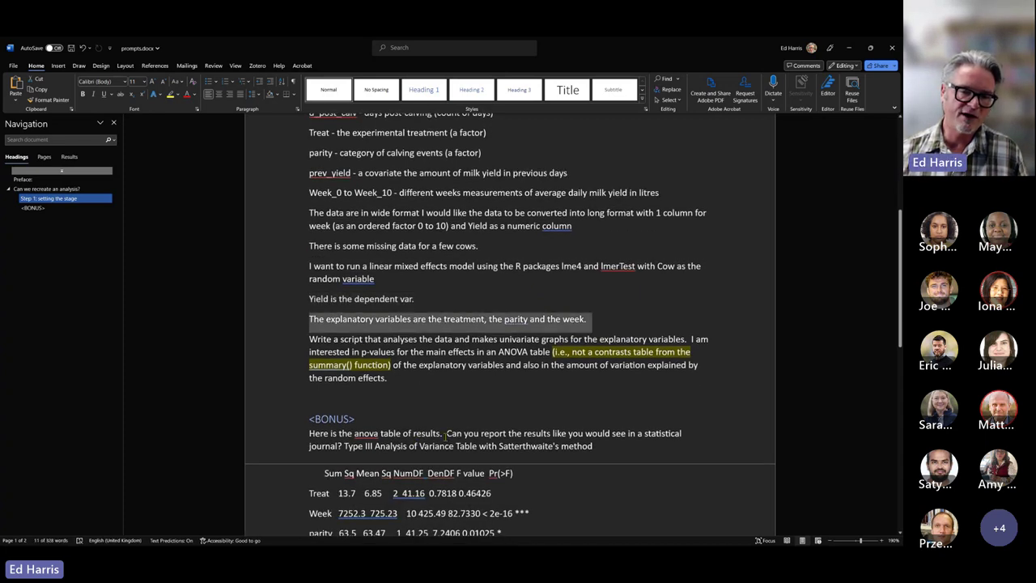
{"action": "left_click", "coordinate": [283, 350]}
{"action": "left_click_drag", "start_coordinate": [285, 360], "coordinate": [288, 374]}
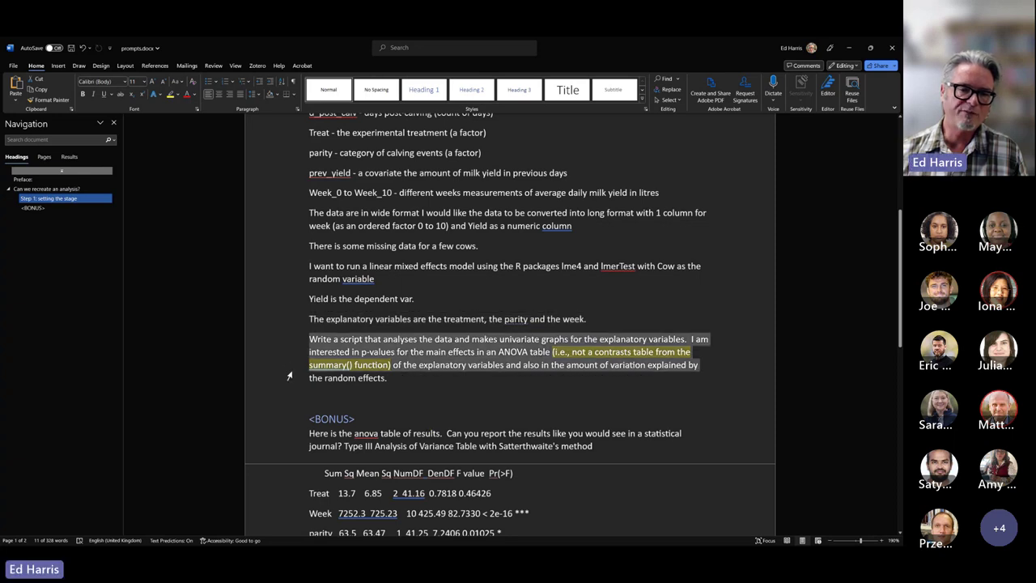
{"action": "left_click", "coordinate": [540, 348]}
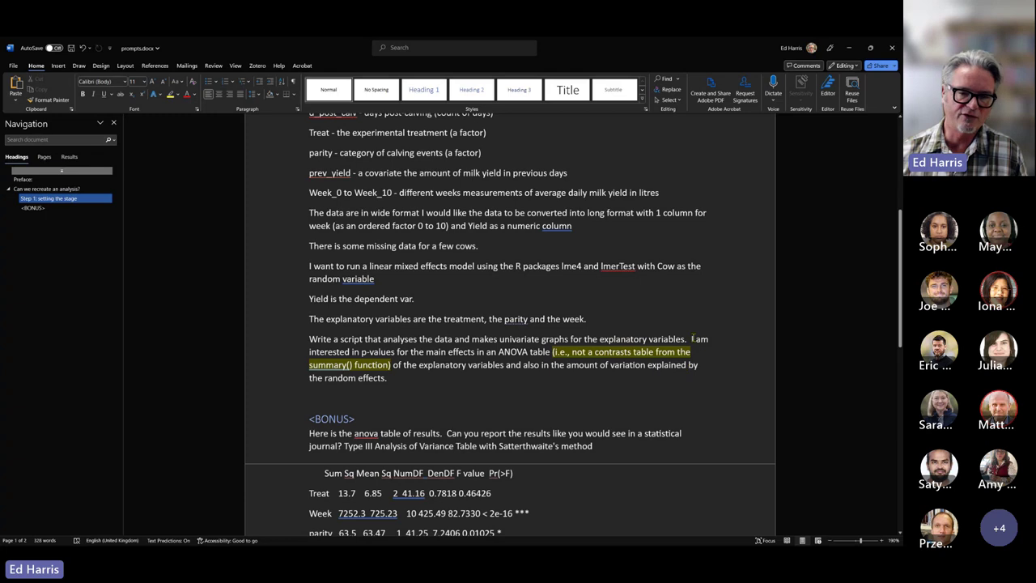
{"action": "left_click_drag", "start_coordinate": [692, 340], "coordinate": [724, 398]}
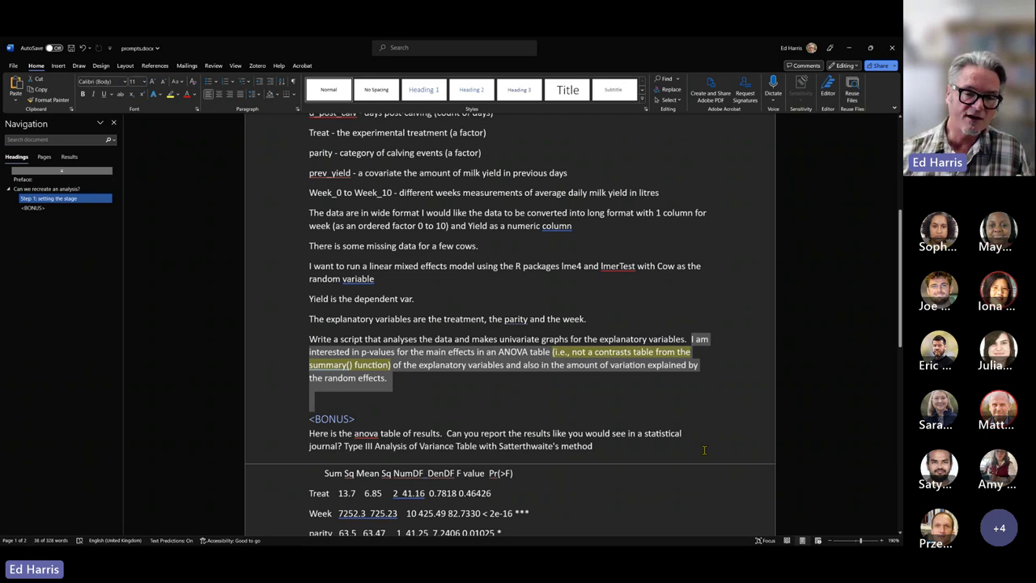
- Highlight the <BONUS> heading and the pasted Type III ANOVA table paragraph
{"action": "scroll", "coordinate": [711, 425], "scroll_direction": "down", "scroll_amount": 2}
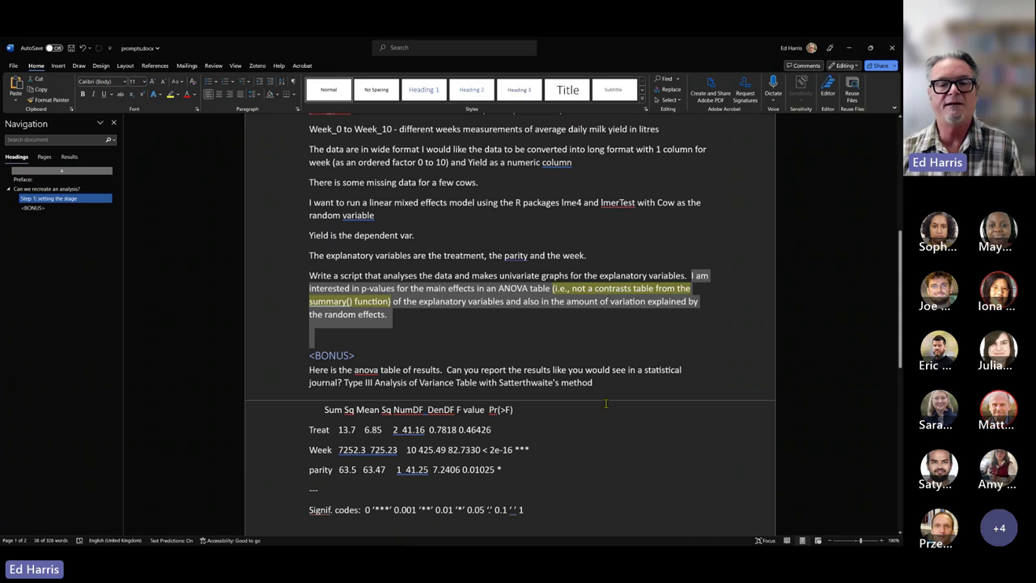
{"action": "left_click", "coordinate": [283, 359]}
{"action": "left_click", "coordinate": [461, 385]}
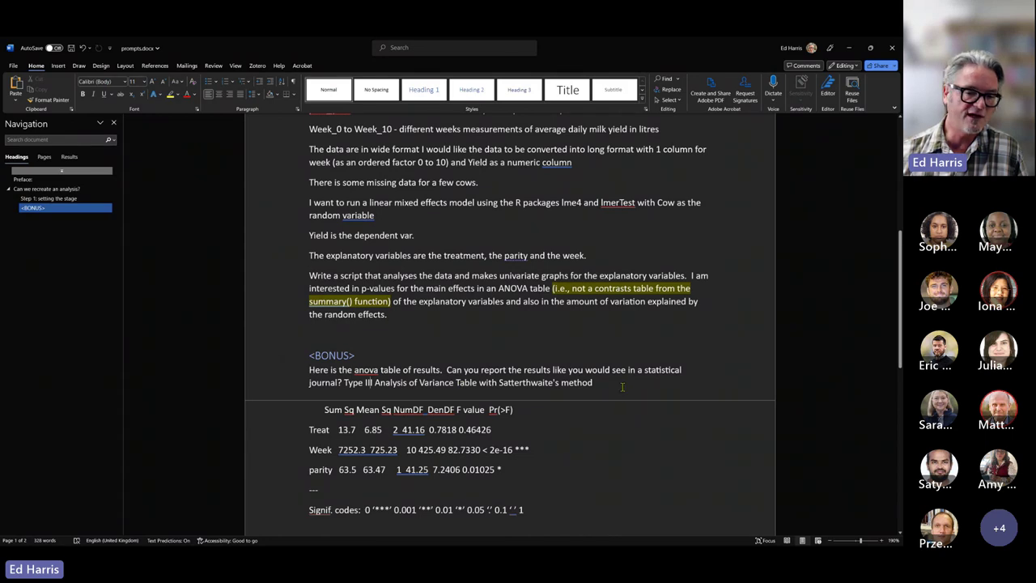
{"action": "left_click_drag", "start_coordinate": [624, 388], "coordinate": [531, 515]}
{"action": "left_click", "coordinate": [341, 382]}
{"action": "left_click", "coordinate": [346, 382]}
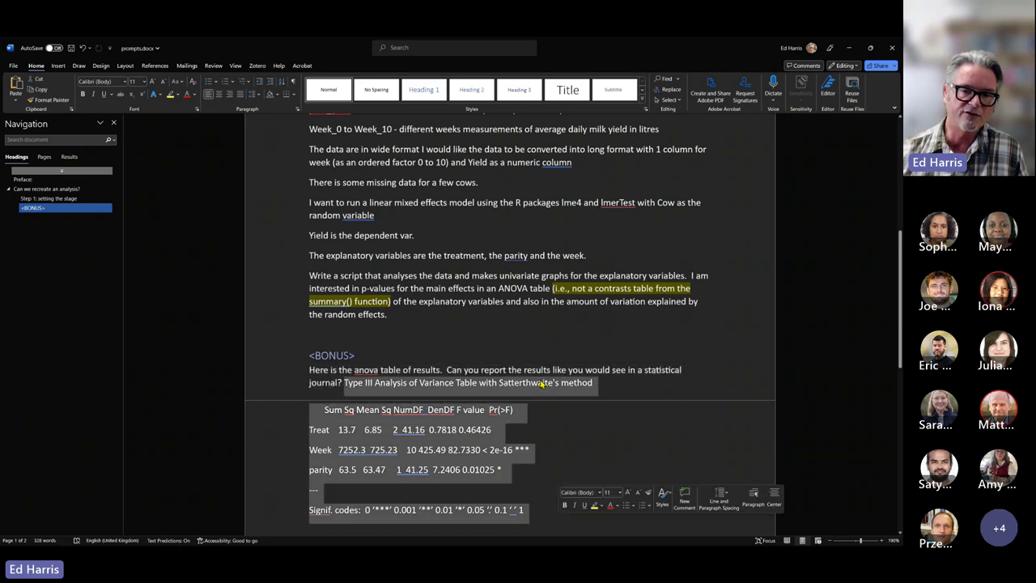
{"action": "left_click", "coordinate": [438, 340]}
{"action": "scroll", "coordinate": [306, 245], "scroll_direction": "up", "scroll_amount": 6}
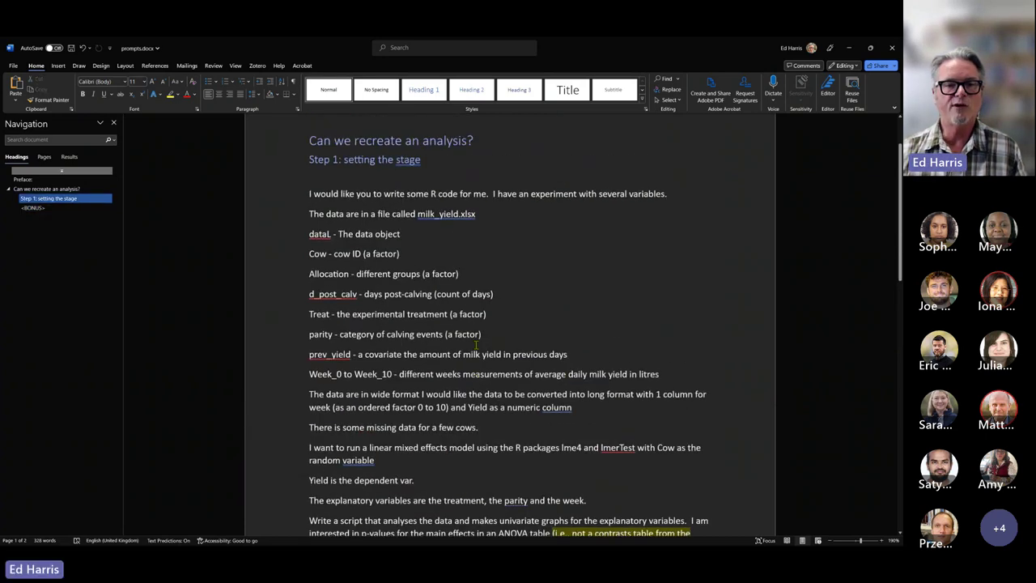
- Select the Step 1 prompt, then delete the old Linear Mixed Effects chat in ChatGPT
{"action": "left_click_drag", "start_coordinate": [300, 234], "coordinate": [404, 272]}
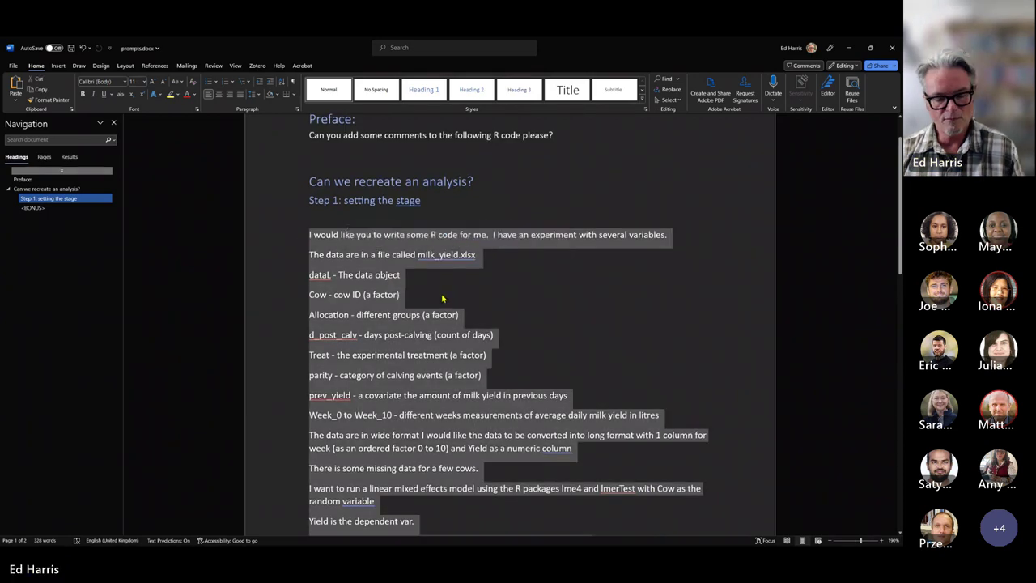
{"action": "key", "text": "alt+Tab"}
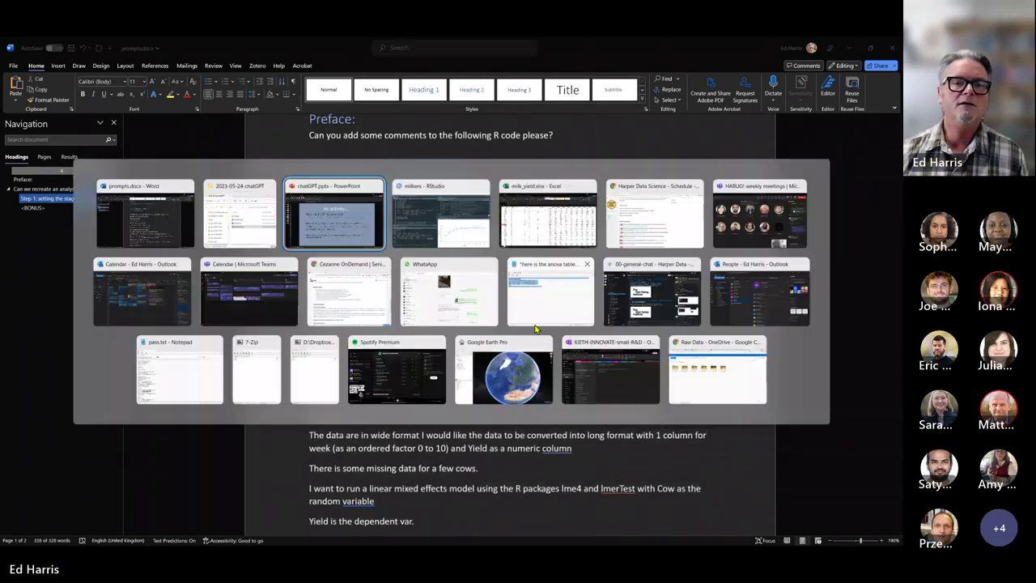
{"action": "key", "text": "Tab"}
{"action": "key", "text": "Tab"}
{"action": "key", "text": "Tab"}
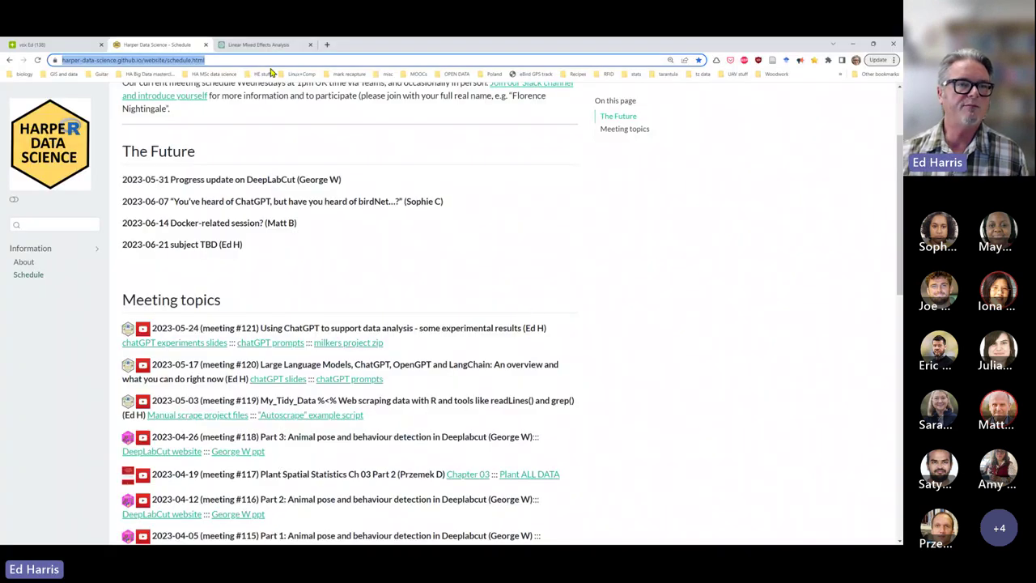
{"action": "left_click", "coordinate": [267, 45]}
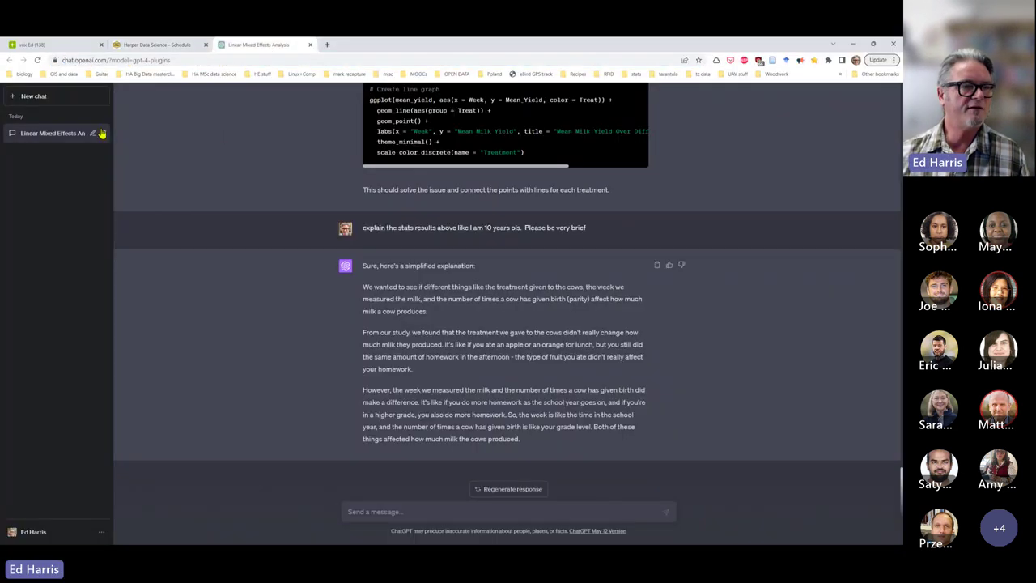
{"action": "left_click", "coordinate": [103, 133]}
{"action": "left_click", "coordinate": [59, 103]}
{"action": "left_click", "coordinate": [54, 95]}
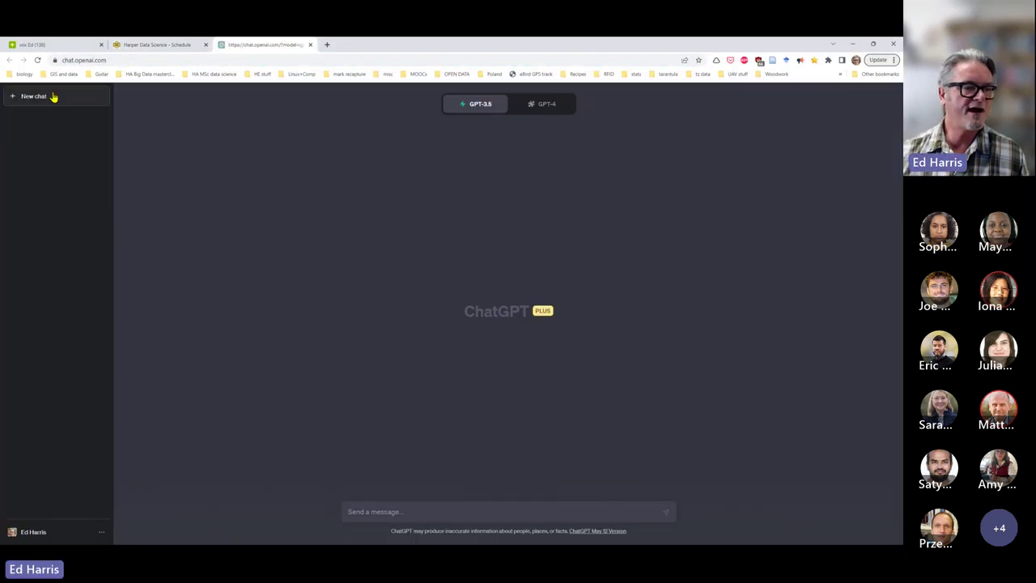
- Switch the new chat to GPT-4 and paste the milk-yield prompt into the message box
{"action": "left_click", "coordinate": [543, 106]}
{"action": "left_click", "coordinate": [543, 106]}
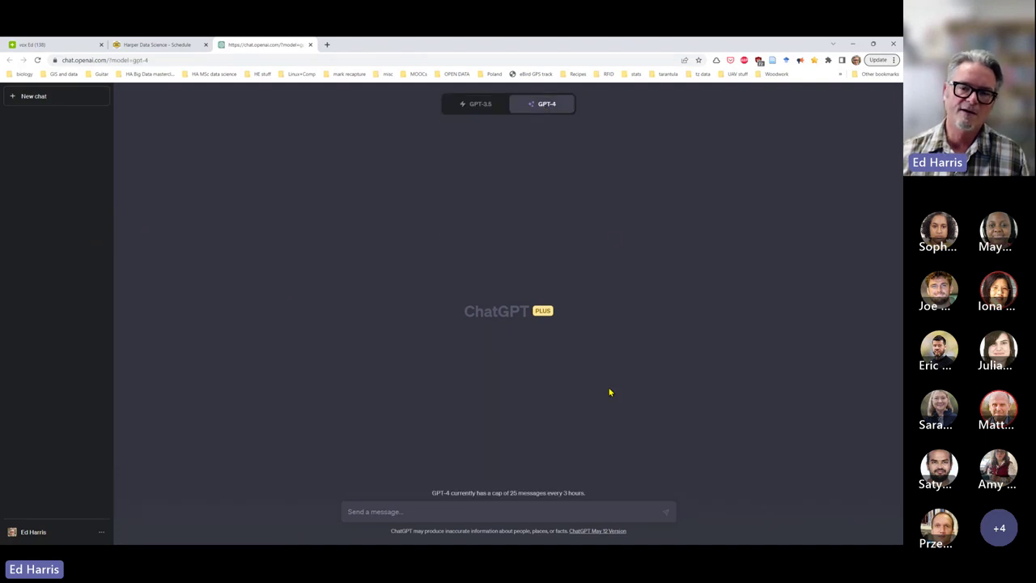
{"action": "left_click", "coordinate": [520, 510]}
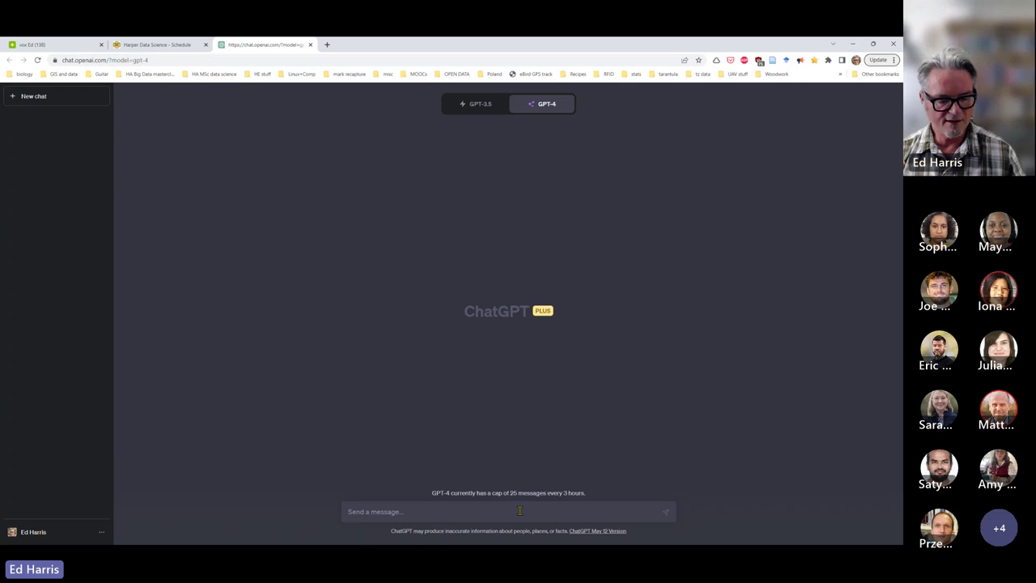
{"action": "key", "text": "ctrl+v"}
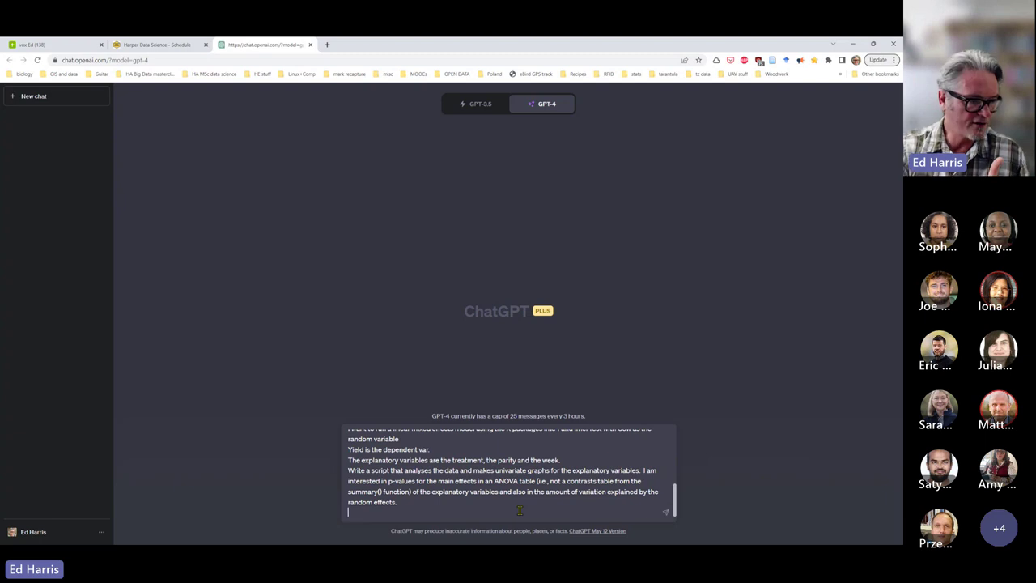
- Send the milk-yield prompt to GPT-4, copy its R script, and return to RStudio
{"action": "key", "text": "Return"}
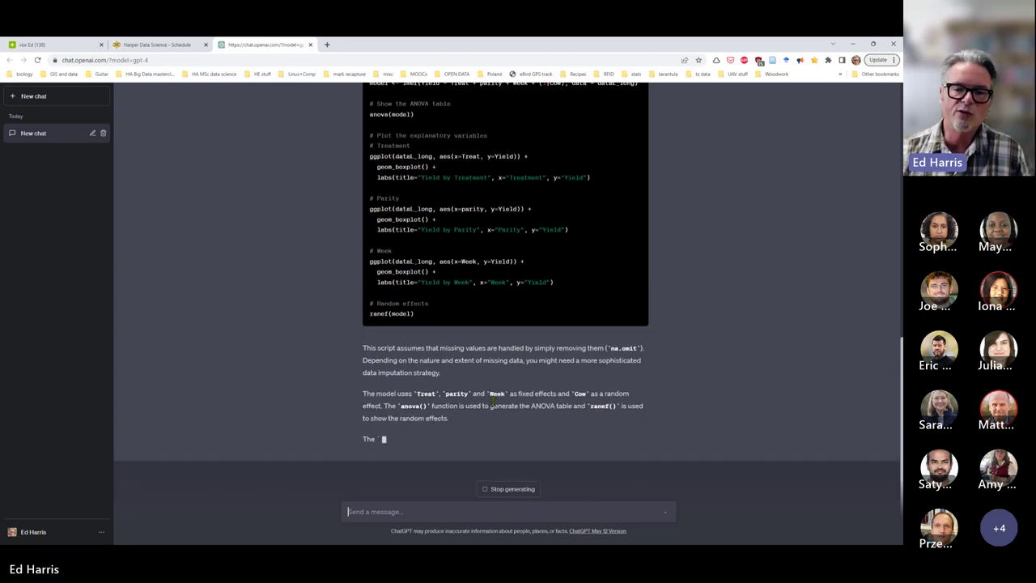
{"action": "scroll", "coordinate": [587, 311], "scroll_direction": "up", "scroll_amount": 3}
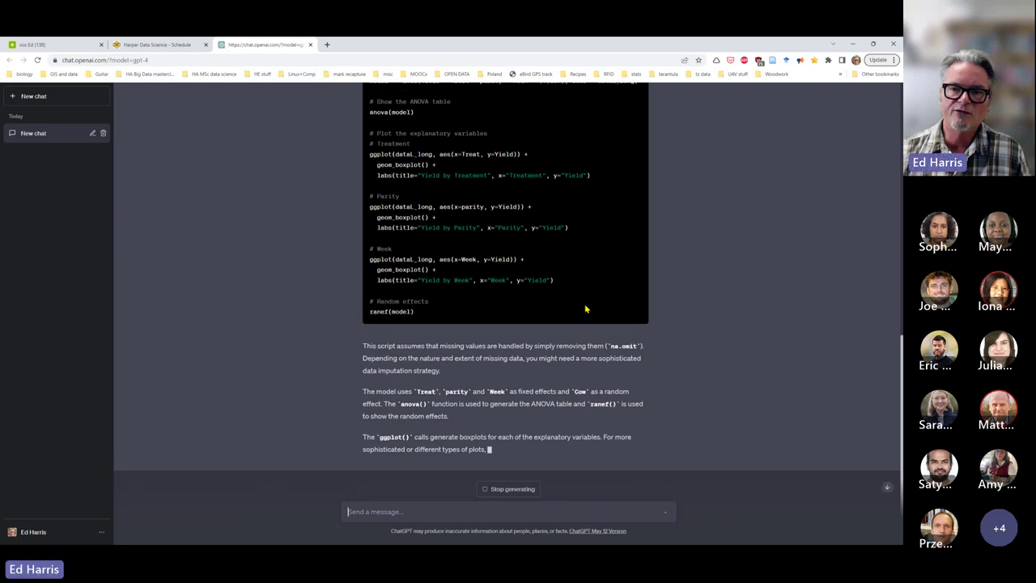
{"action": "scroll", "coordinate": [595, 300], "scroll_direction": "up", "scroll_amount": 3}
{"action": "left_click", "coordinate": [628, 203]}
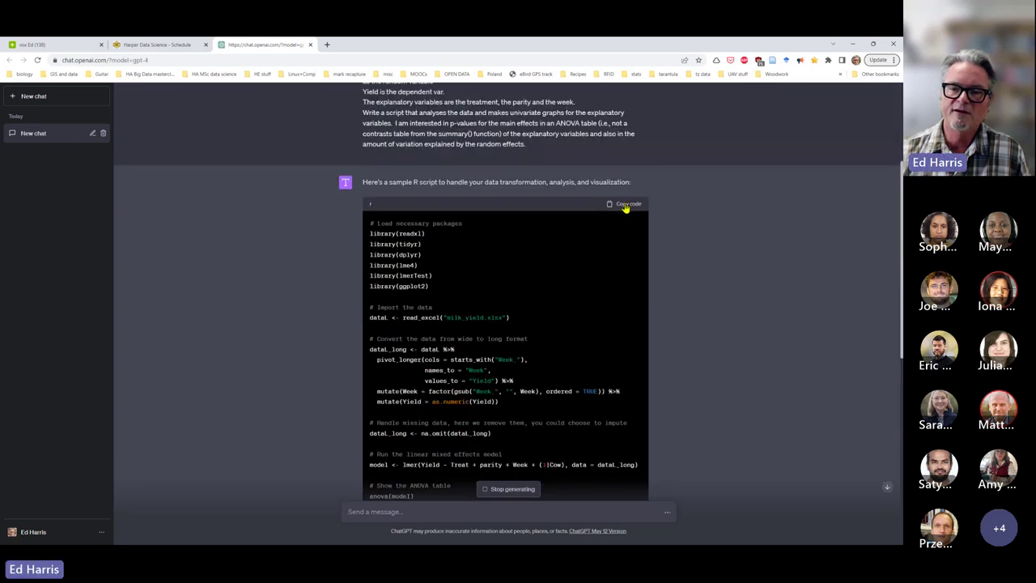
{"action": "key", "text": "alt+Tab"}
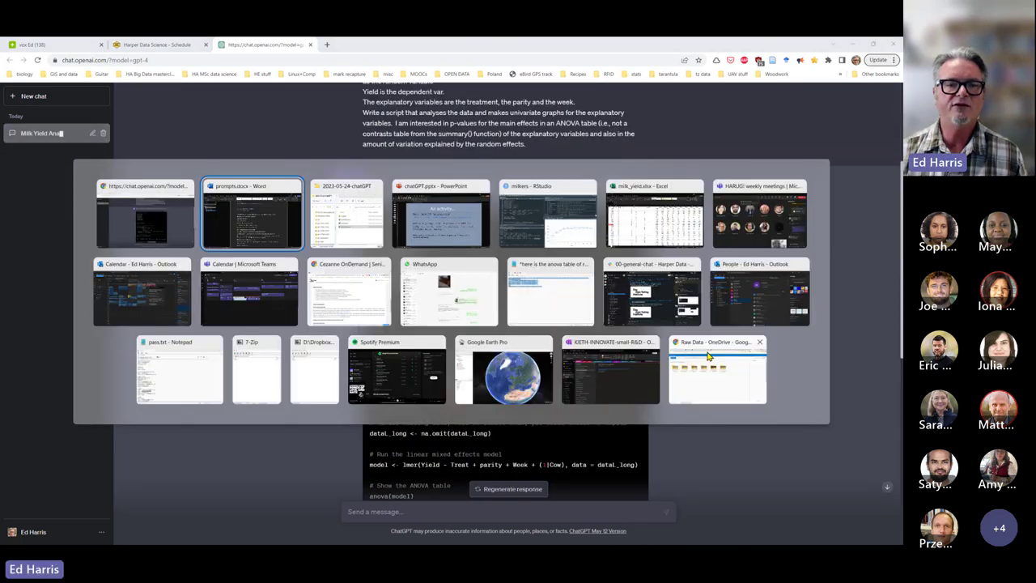
{"action": "key", "text": "alt+Tab"}
{"action": "key", "text": "alt+Tab"}
{"action": "key", "text": "alt+Tab"}
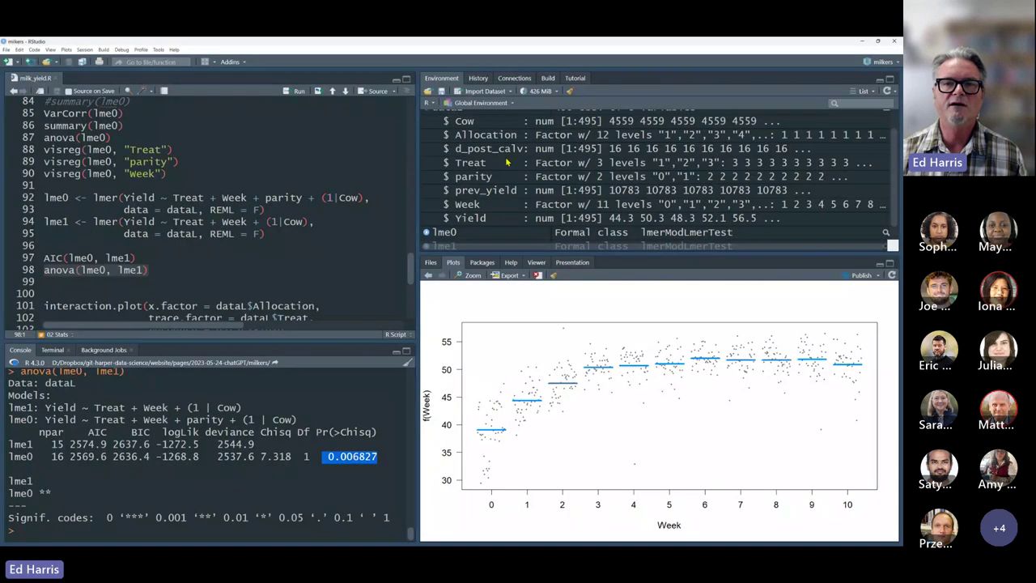
- Clear the environment, plots and console, and create a blank Untitled1 R script
{"action": "left_click", "coordinate": [570, 90]}
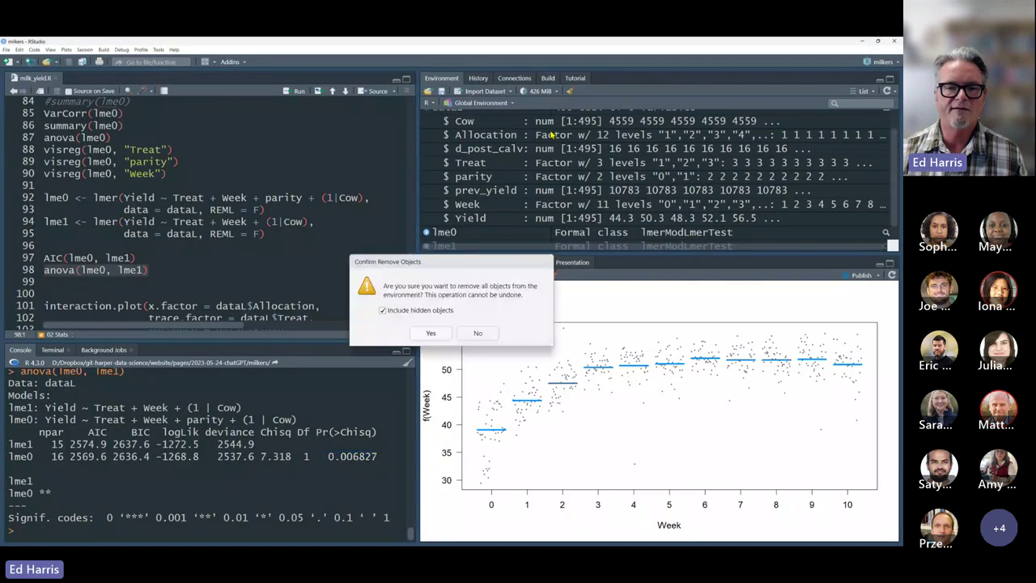
{"action": "left_click", "coordinate": [444, 334]}
{"action": "left_click", "coordinate": [554, 275]}
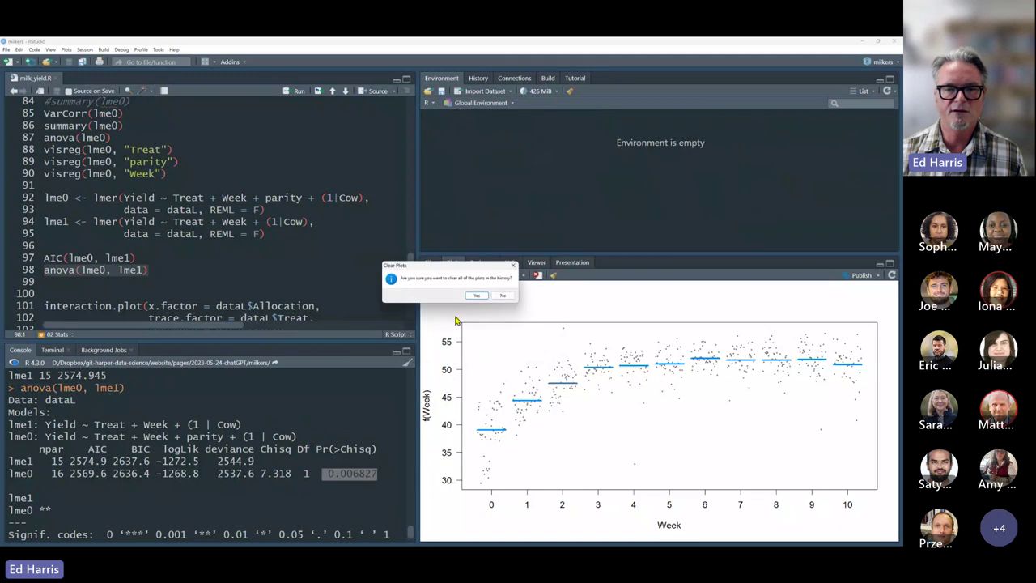
{"action": "left_click", "coordinate": [476, 297]}
{"action": "left_click", "coordinate": [9, 62]}
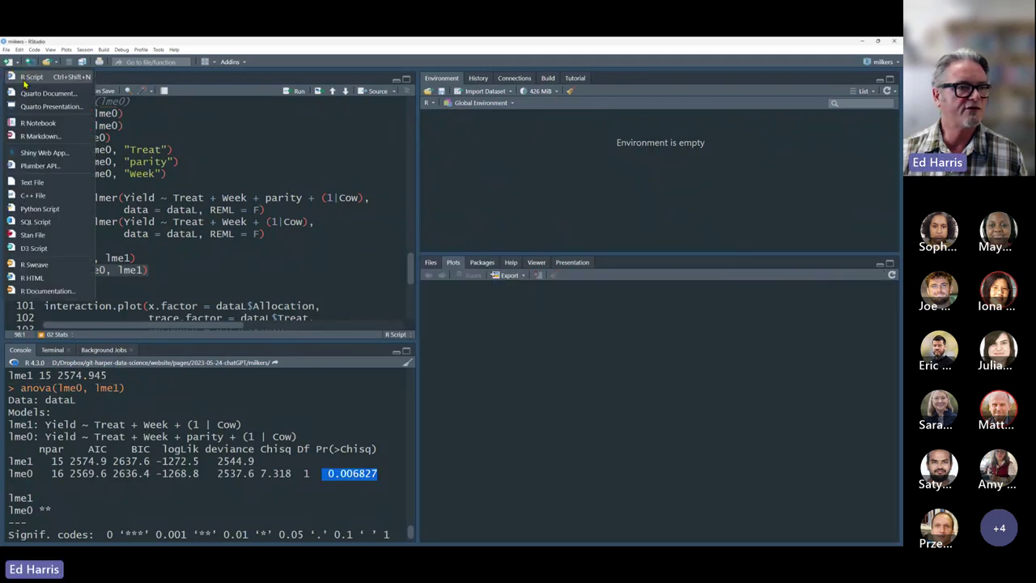
{"action": "left_click", "coordinate": [29, 77]}
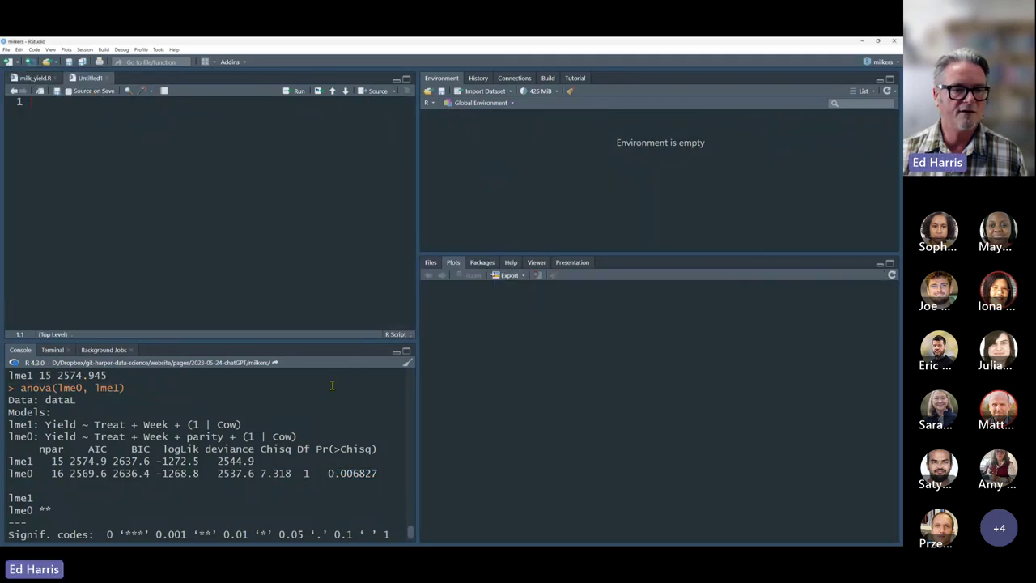
{"action": "left_click", "coordinate": [406, 366]}
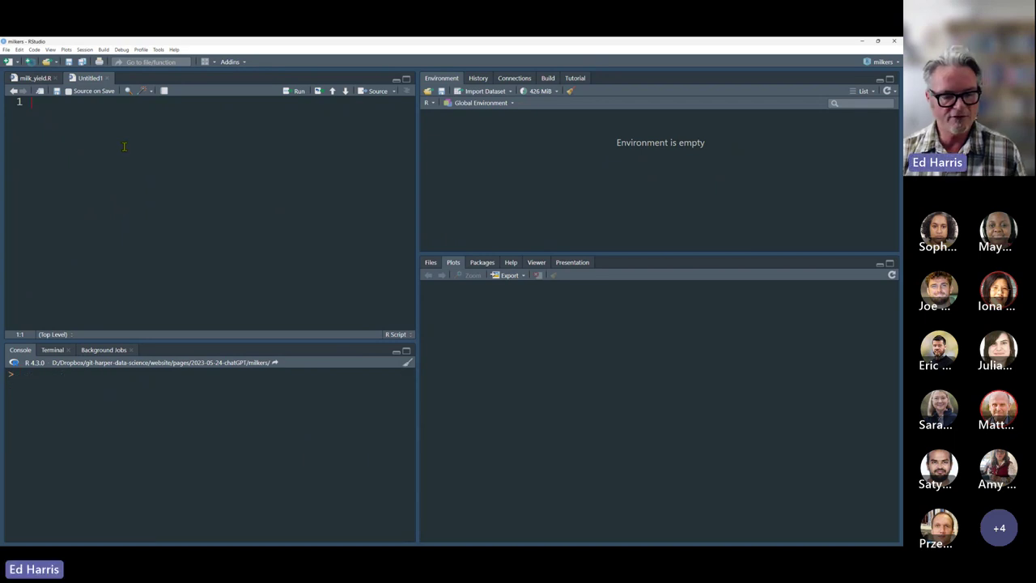
- Paste the ChatGPT script, load its packages and import milk_yield.xlsx into dataL
{"action": "key", "text": "ctrl+v"}
{"action": "scroll", "coordinate": [239, 258], "scroll_direction": "up", "scroll_amount": 10}
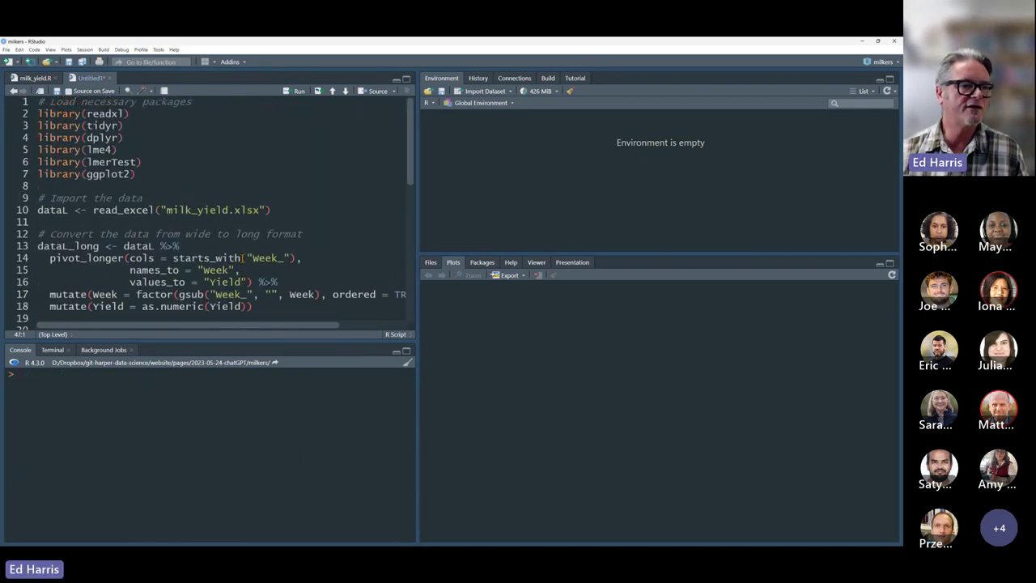
{"action": "left_click_drag", "start_coordinate": [151, 174], "coordinate": [26, 120]}
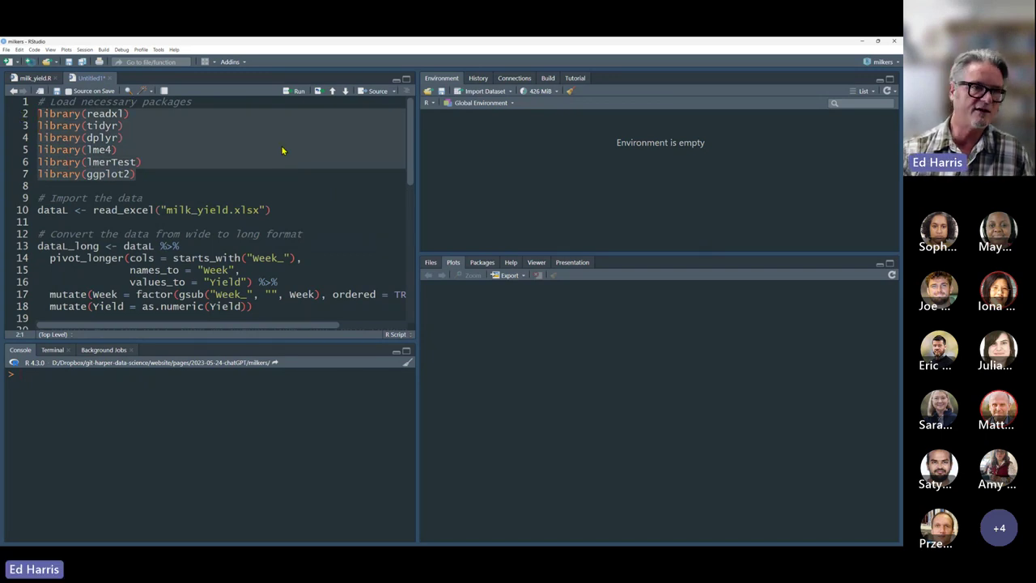
{"action": "key", "text": "ctrl+Return"}
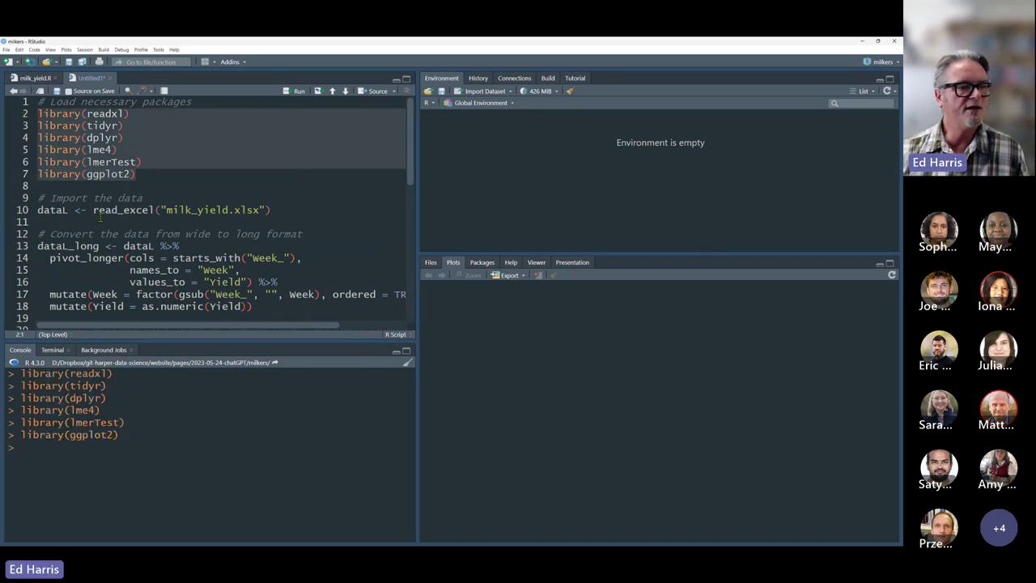
{"action": "left_click", "coordinate": [261, 211]}
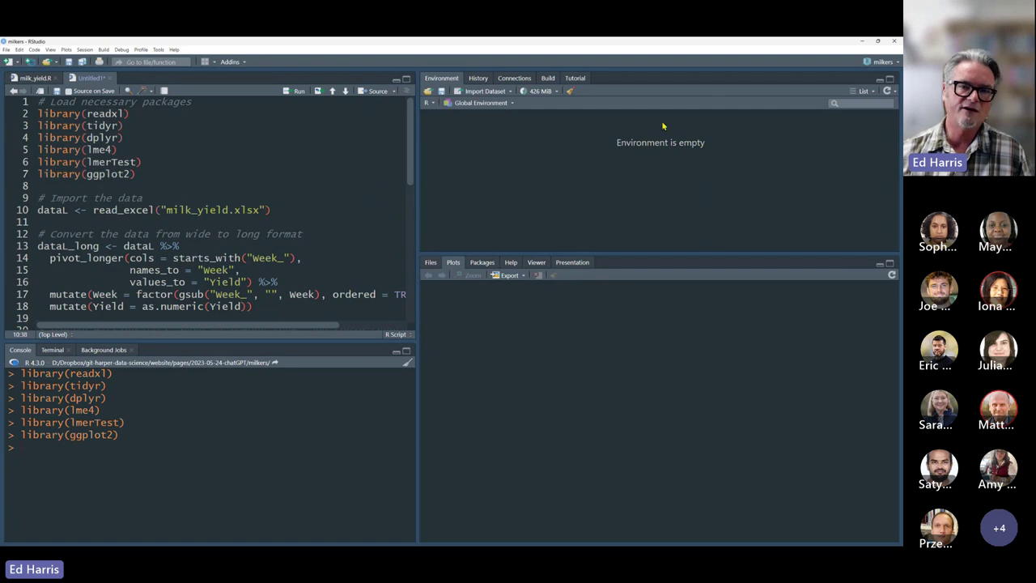
{"action": "left_click", "coordinate": [329, 209]}
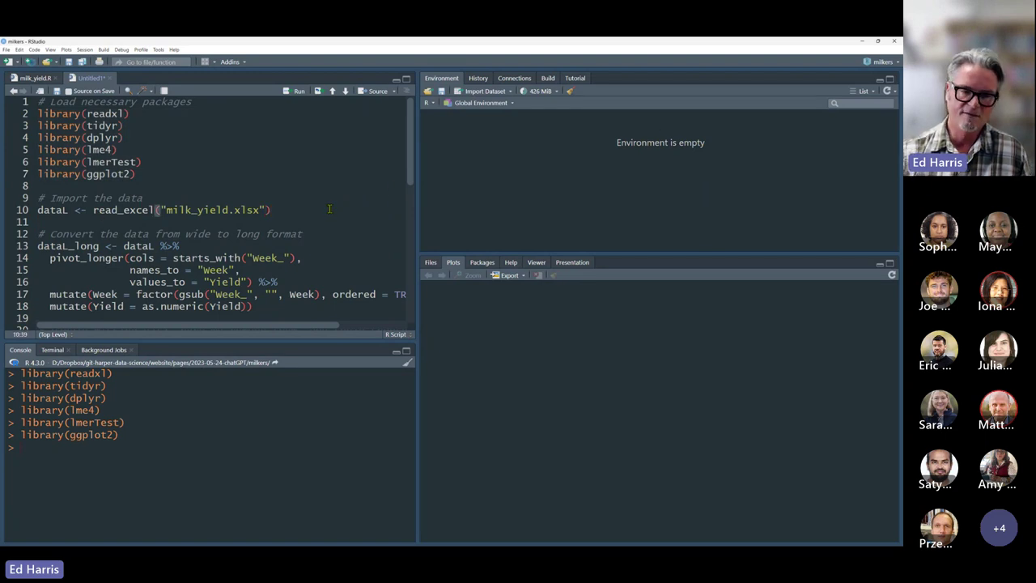
{"action": "key", "text": "ctrl+Return"}
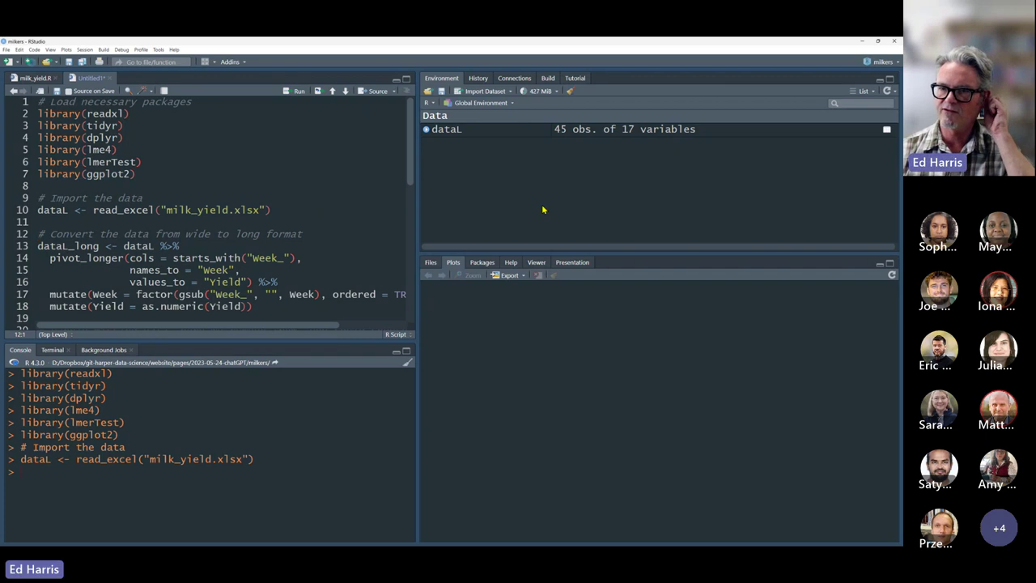
- Convert the data to long format and drop missing rows, leaving a 480-row dataL_long
{"action": "scroll", "coordinate": [209, 209], "scroll_direction": "down", "scroll_amount": 2}
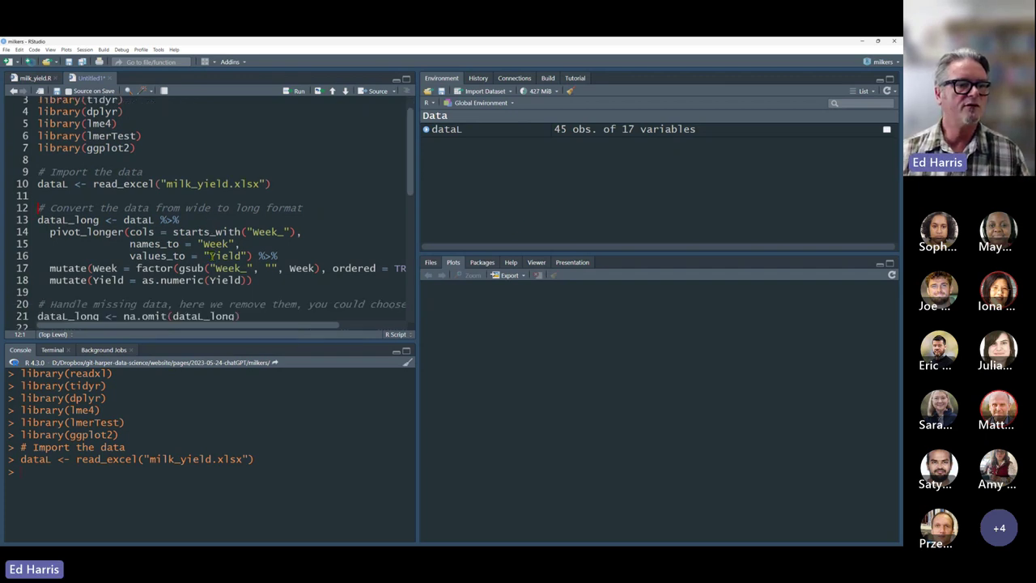
{"action": "left_click", "coordinate": [195, 194]}
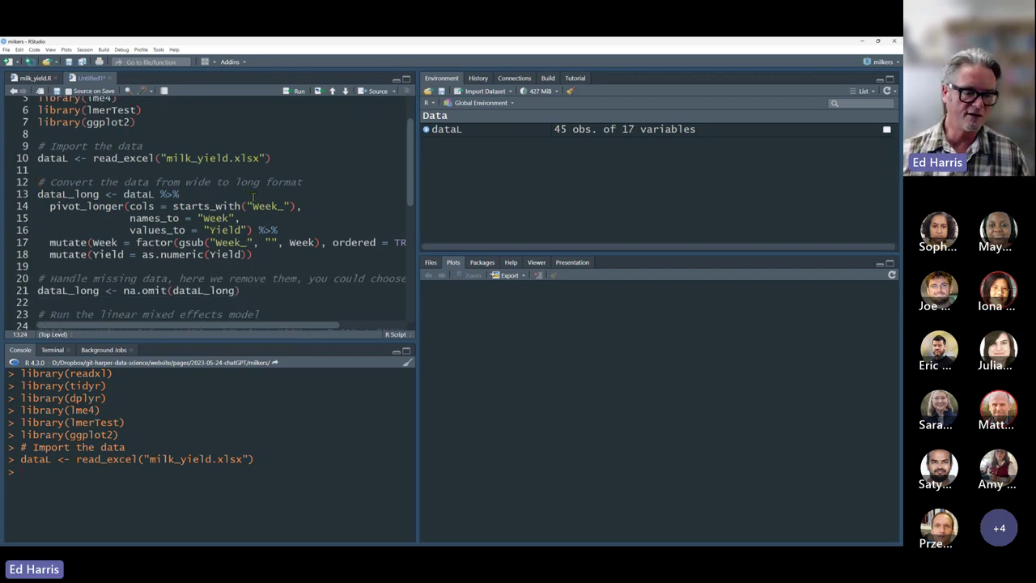
{"action": "key", "text": "ctrl+Return"}
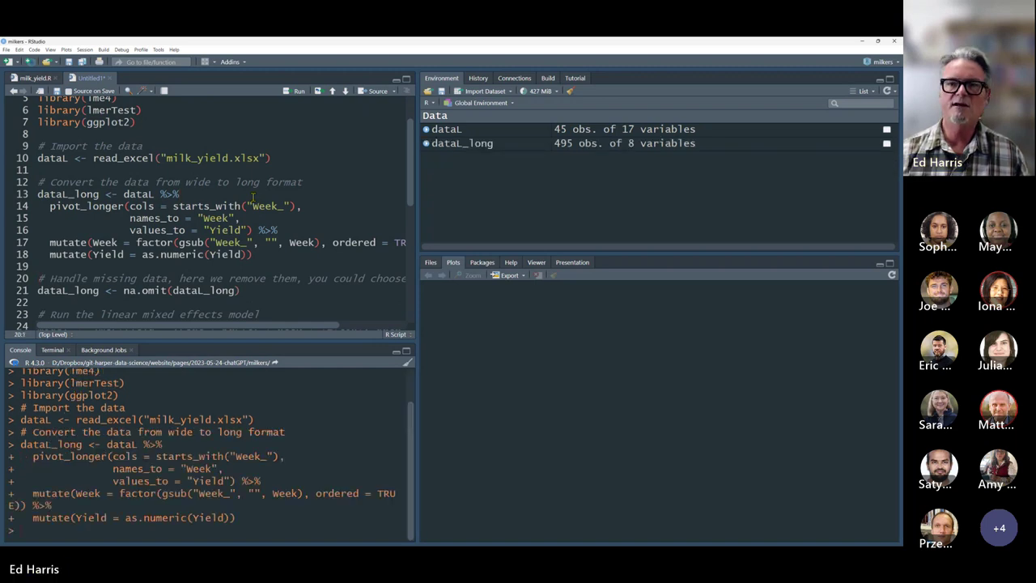
{"action": "scroll", "coordinate": [257, 219], "scroll_direction": "down", "scroll_amount": 3}
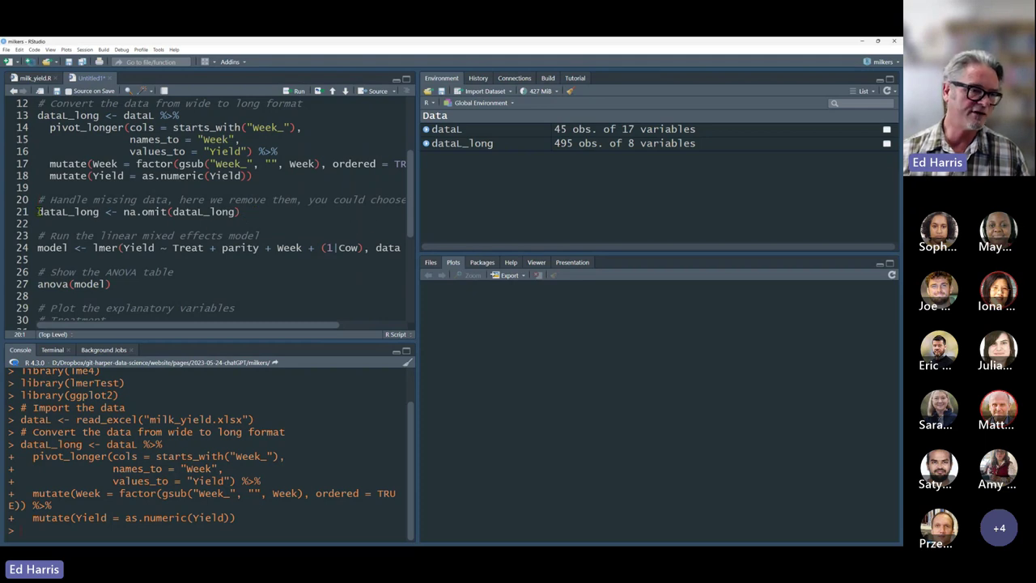
{"action": "left_click_drag", "start_coordinate": [38, 211], "coordinate": [38, 225]}
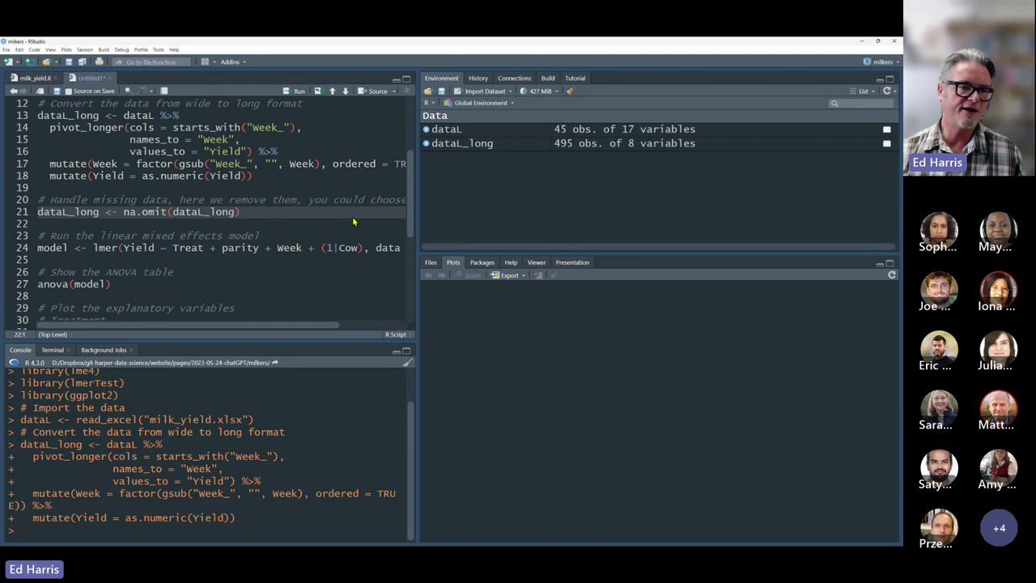
{"action": "left_click", "coordinate": [269, 212]}
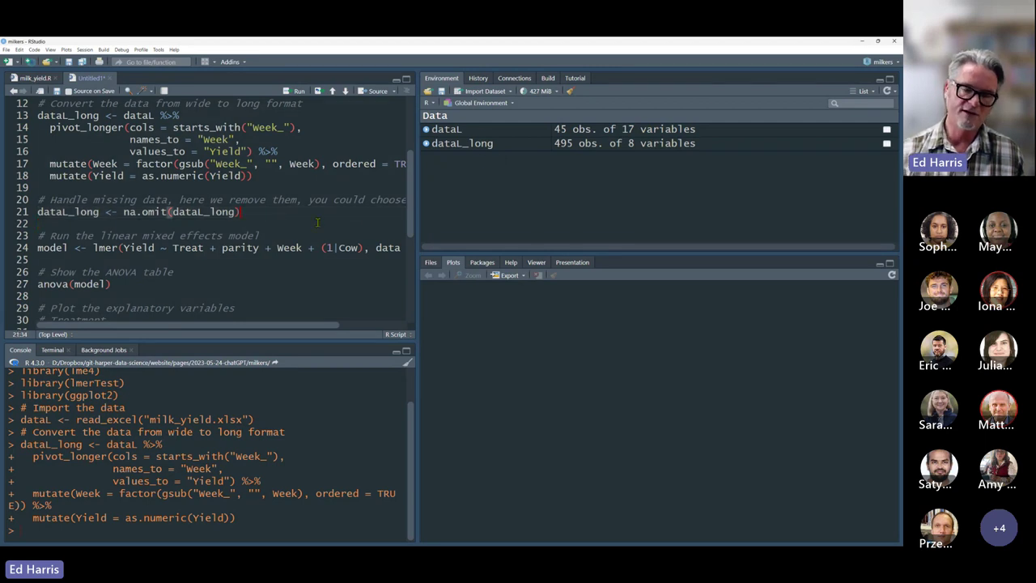
{"action": "key", "text": "ctrl+Return"}
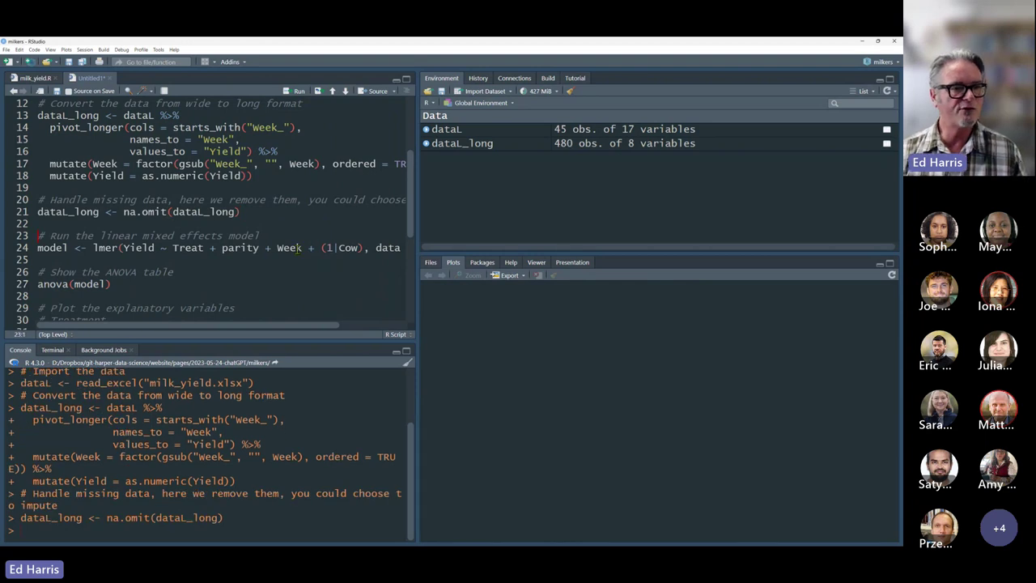
- Widen the script pane and run the lmer line to fit Yield on Treat, parity and Week with random Cow
{"action": "scroll", "coordinate": [149, 240], "scroll_direction": "down", "scroll_amount": 2}
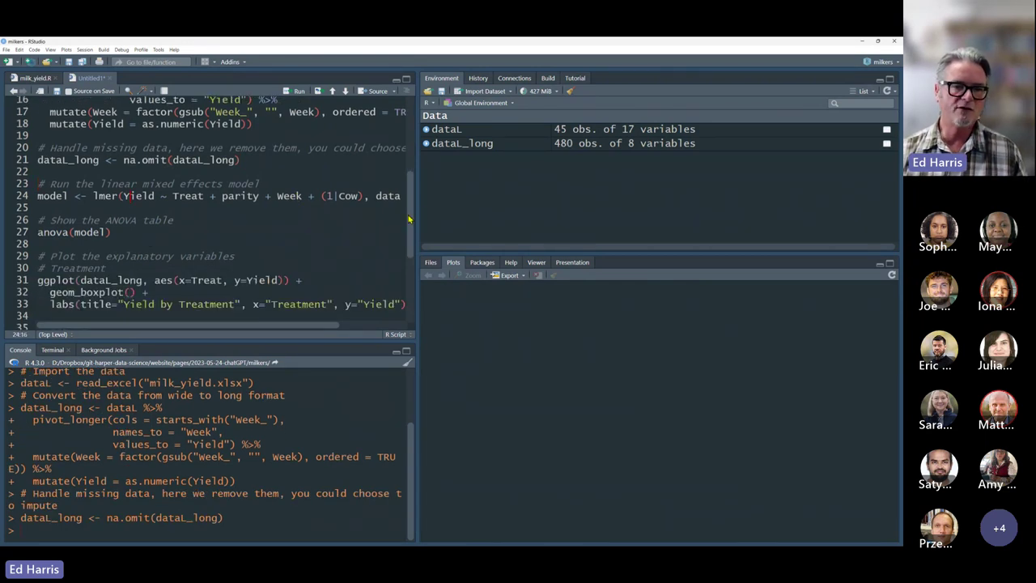
{"action": "left_click_drag", "start_coordinate": [421, 213], "coordinate": [518, 214]}
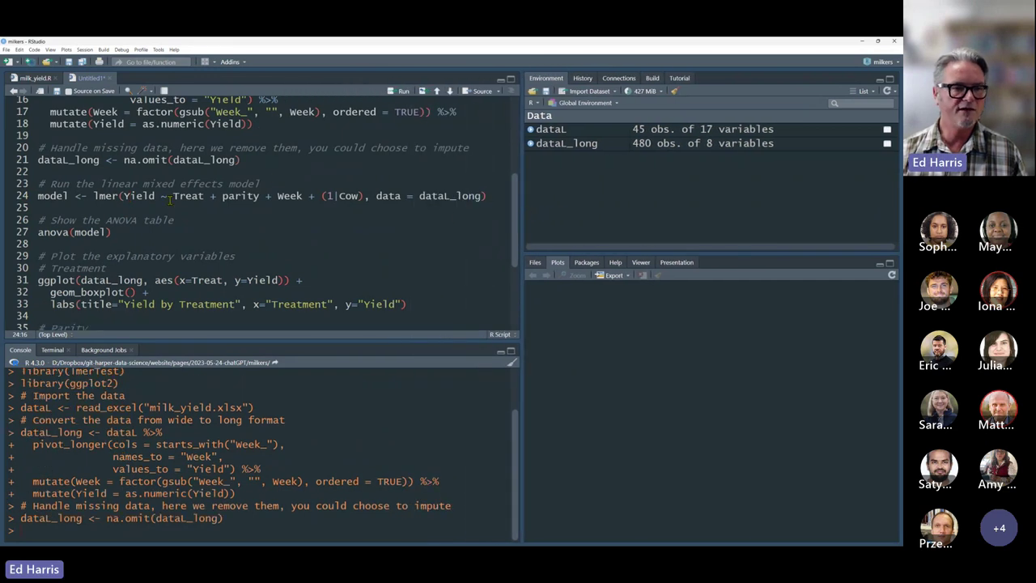
{"action": "left_click", "coordinate": [498, 196]}
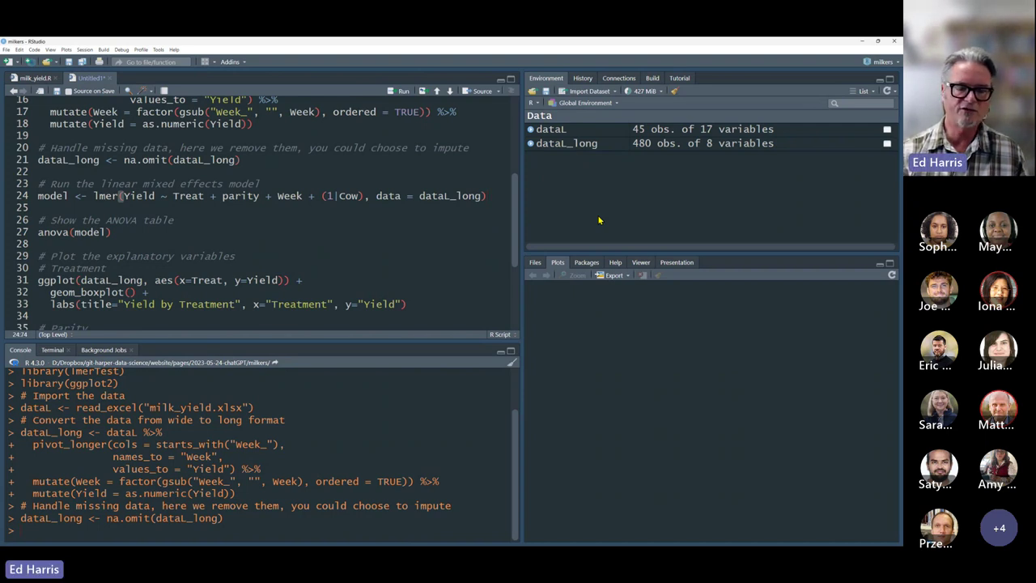
{"action": "key", "text": "ctrl+Return"}
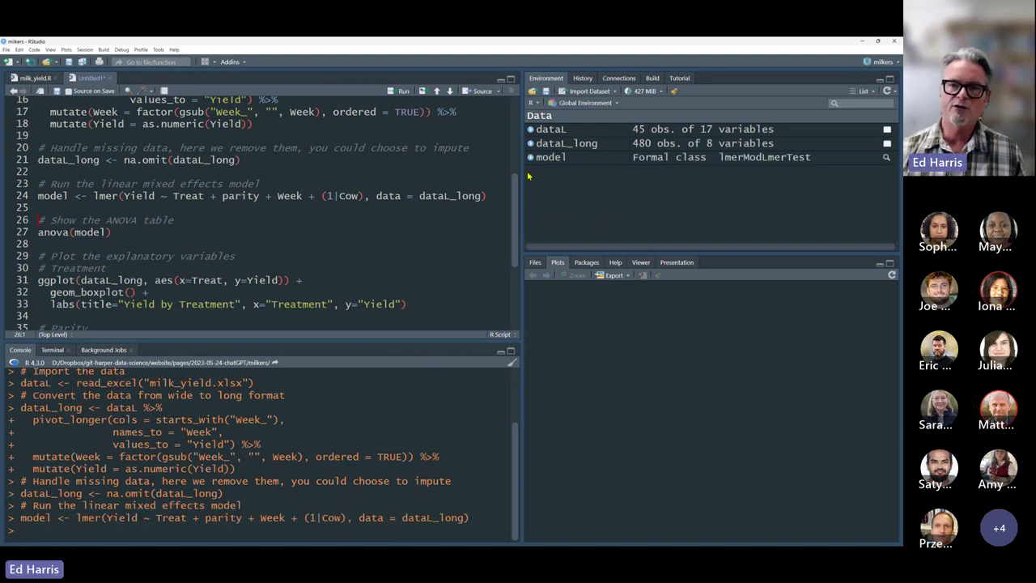
- Highlight the lmerTest package name loaded on line 6 of the script
{"action": "left_click", "coordinate": [175, 238]}
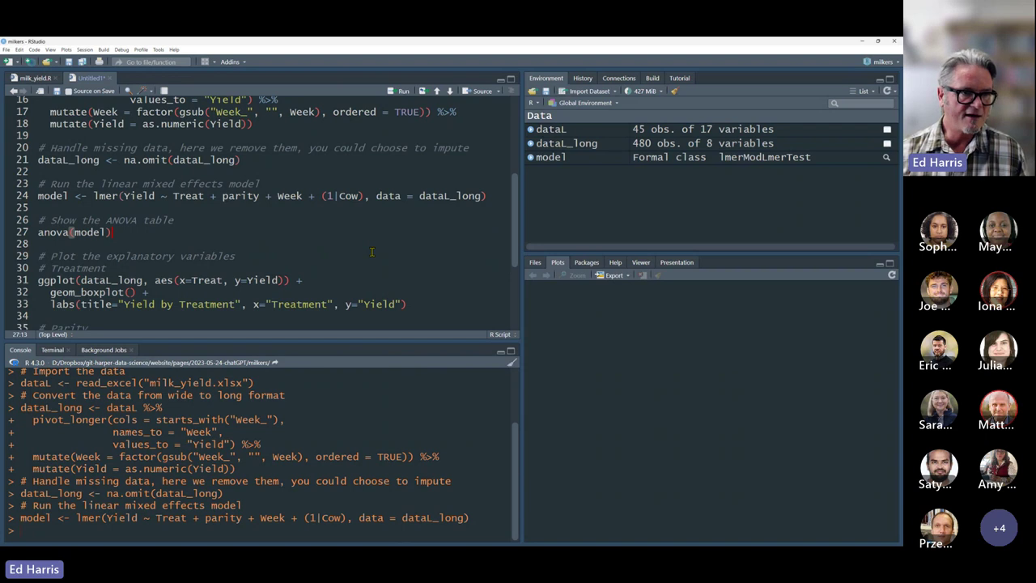
{"action": "scroll", "coordinate": [312, 223], "scroll_direction": "up", "scroll_amount": 5}
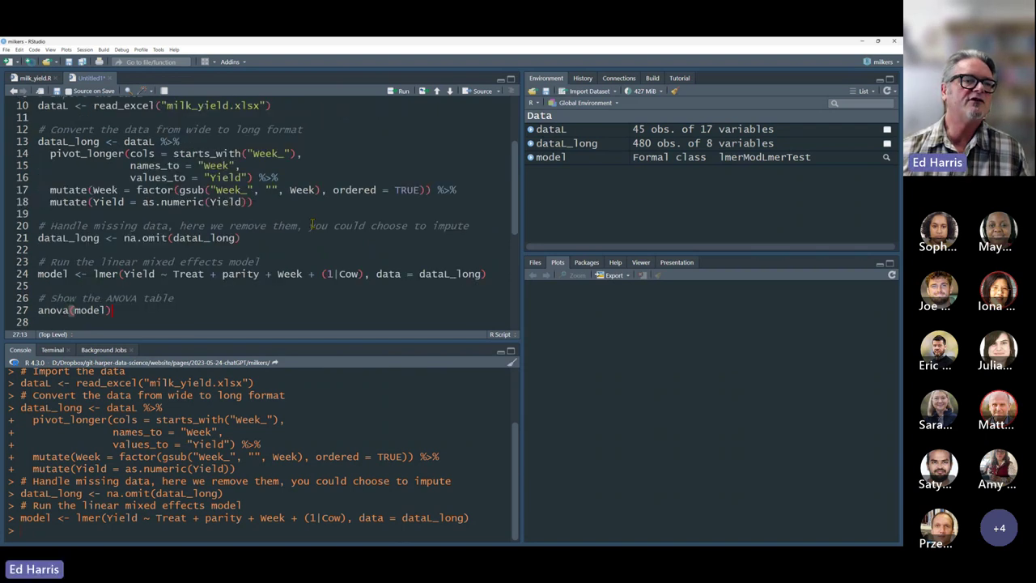
{"action": "left_click_drag", "start_coordinate": [141, 162], "coordinate": [89, 162]}
- Point out the lme4 and lmerTest packages loaded on lines 5 and 6
{"action": "left_click", "coordinate": [103, 150]}
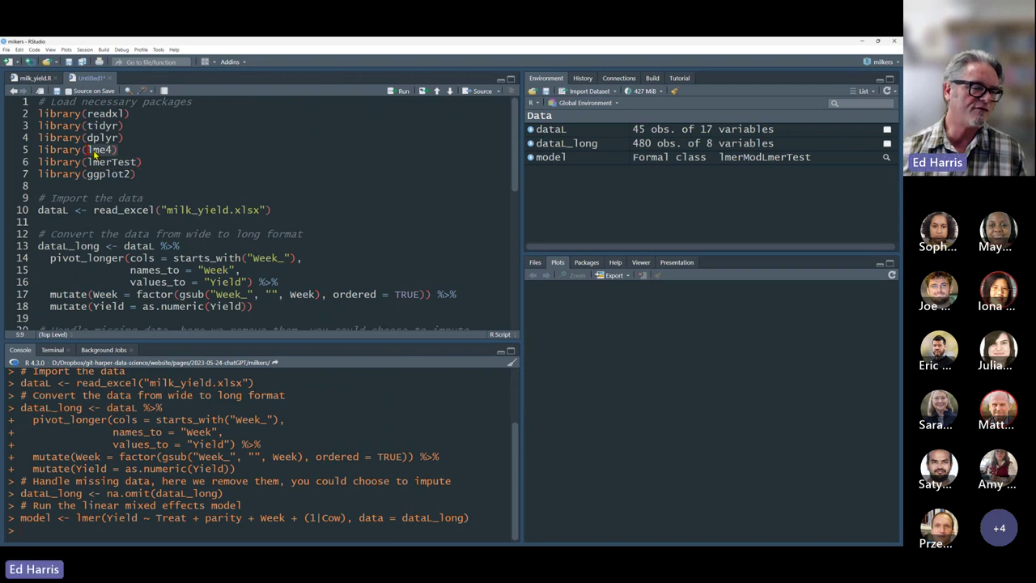
{"action": "left_click", "coordinate": [87, 162]}
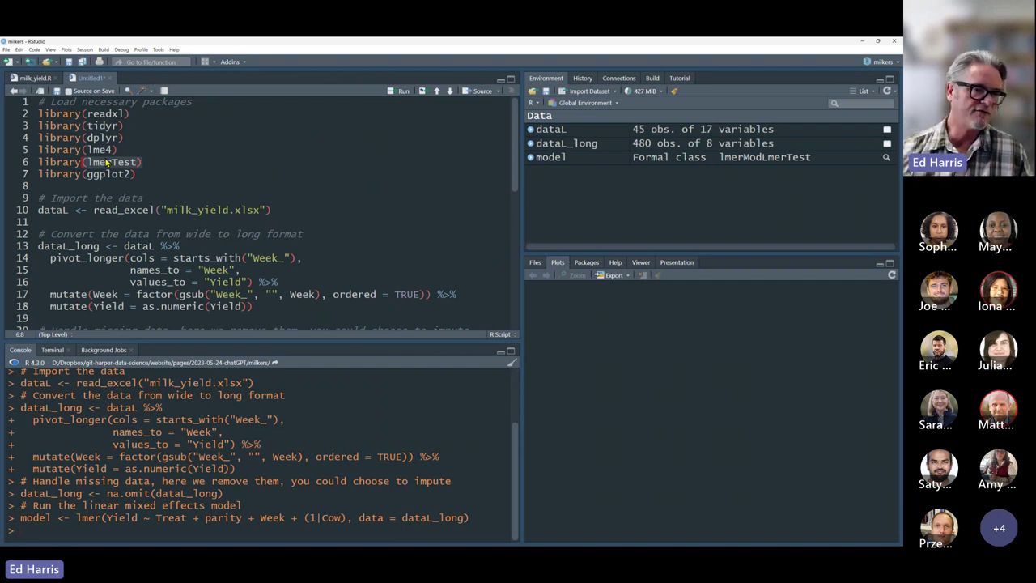
{"action": "scroll", "coordinate": [276, 226], "scroll_direction": "down", "scroll_amount": 7}
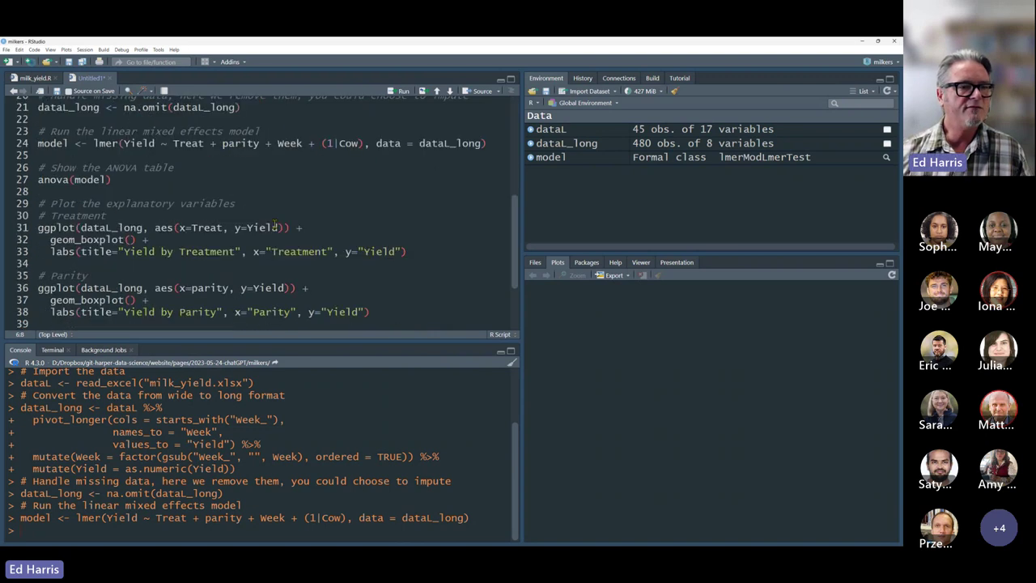
{"action": "scroll", "coordinate": [288, 251], "scroll_direction": "up", "scroll_amount": 2}
- Print the anova(model) Type III table and highlight parity's F value 7.1956
{"action": "left_click", "coordinate": [154, 234]}
{"action": "key", "text": "ctrl+Return"}
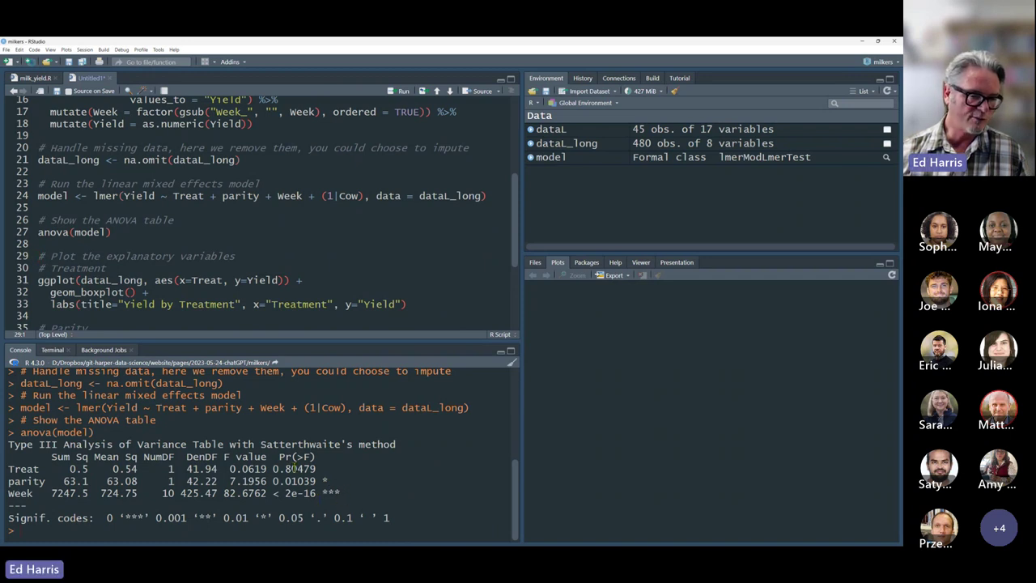
{"action": "left_click_drag", "start_coordinate": [235, 482], "coordinate": [225, 483]}
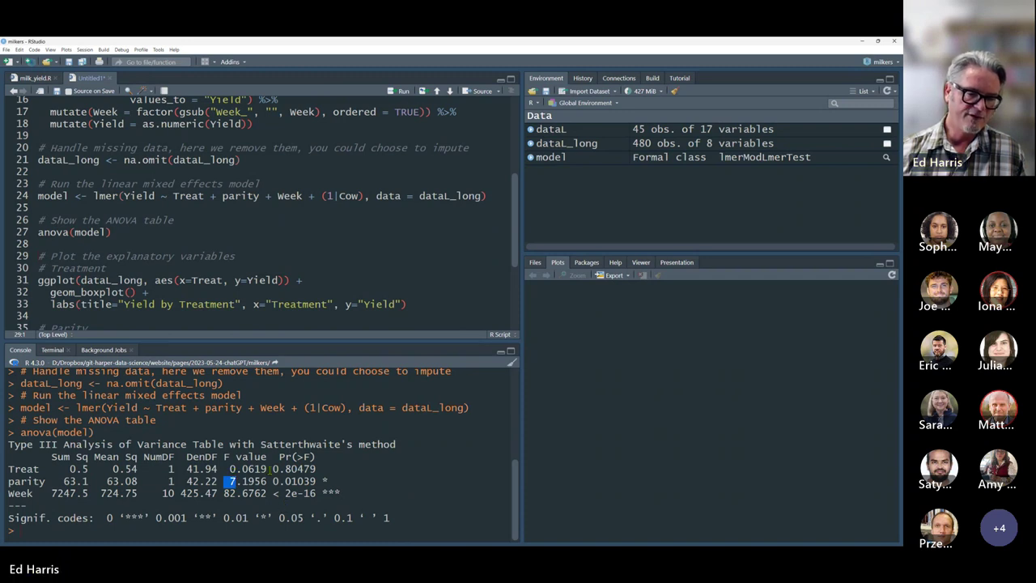
- Highlight Treat's p-value 0.80479, then the whole ANOVA output table
{"action": "left_click_drag", "start_coordinate": [273, 469], "coordinate": [319, 470]}
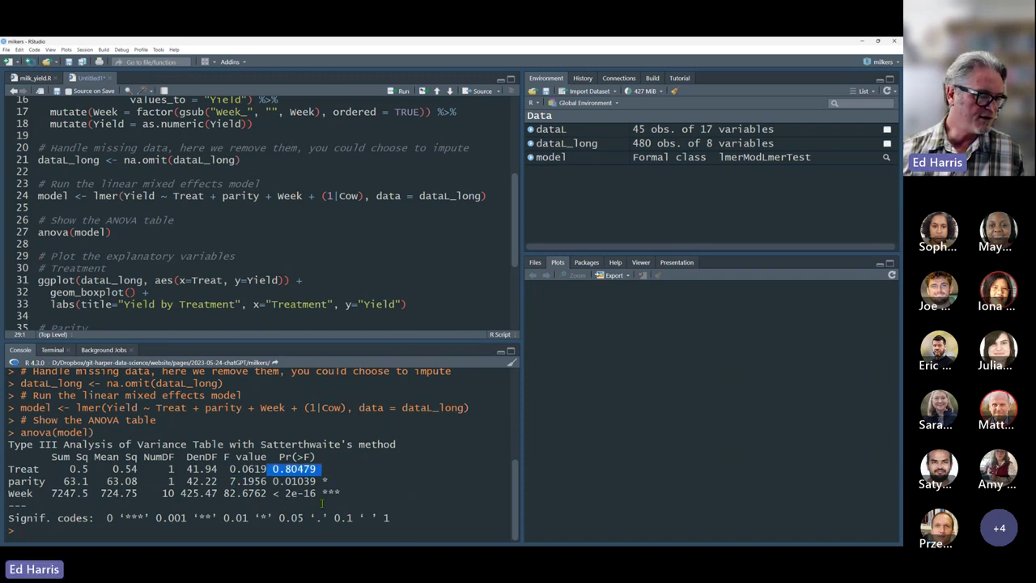
{"action": "left_click_drag", "start_coordinate": [7, 444], "coordinate": [422, 512]}
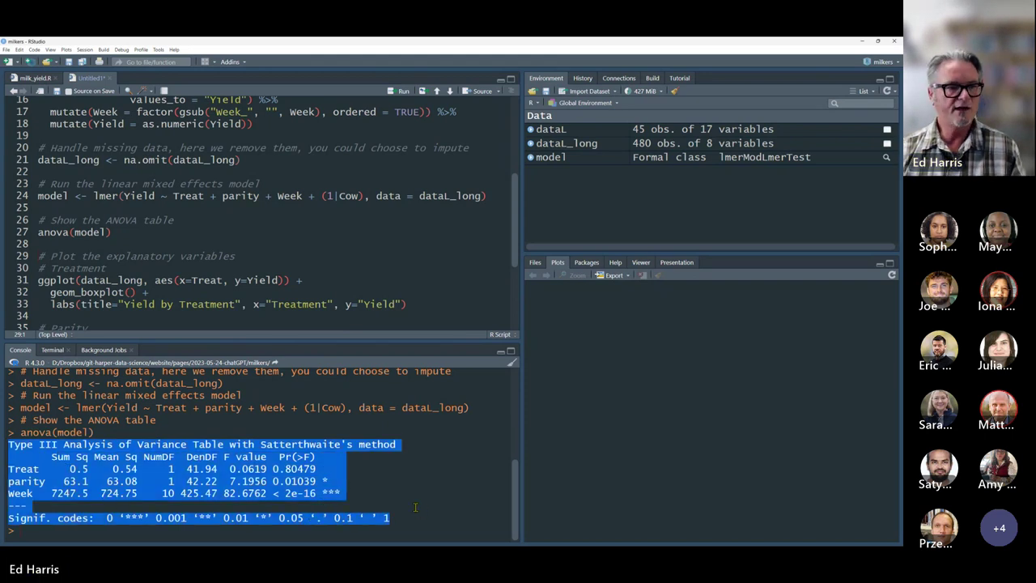
{"action": "scroll", "coordinate": [242, 229], "scroll_direction": "down", "scroll_amount": 2}
- Draw the Yield by Treatment and Yield by Parity boxplots from the ggplot blocks
{"action": "key", "text": "ctrl+Return"}
{"action": "key", "text": "ctrl+Return"}
{"action": "key", "text": "ctrl+Return"}
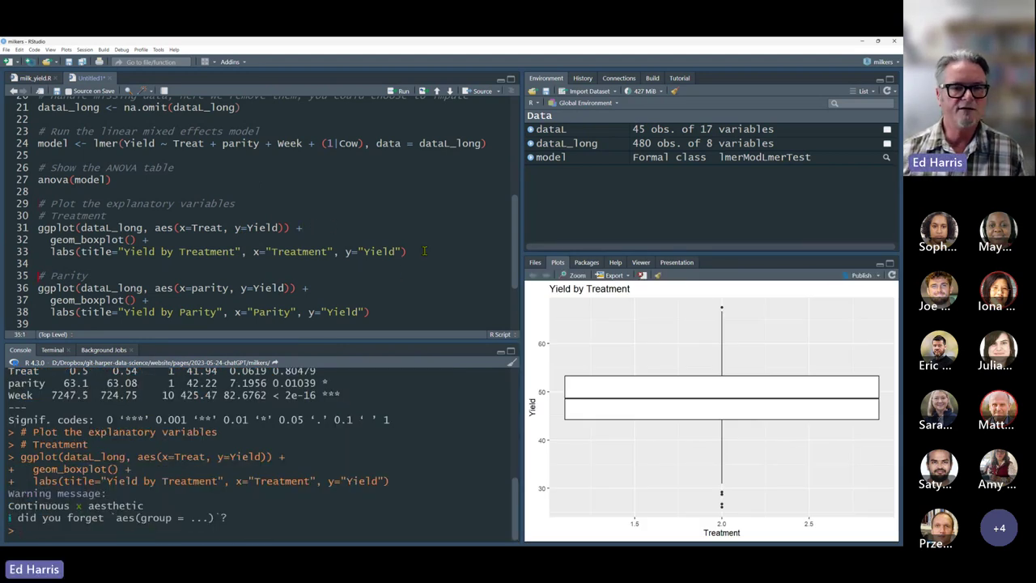
{"action": "left_click", "coordinate": [403, 311]}
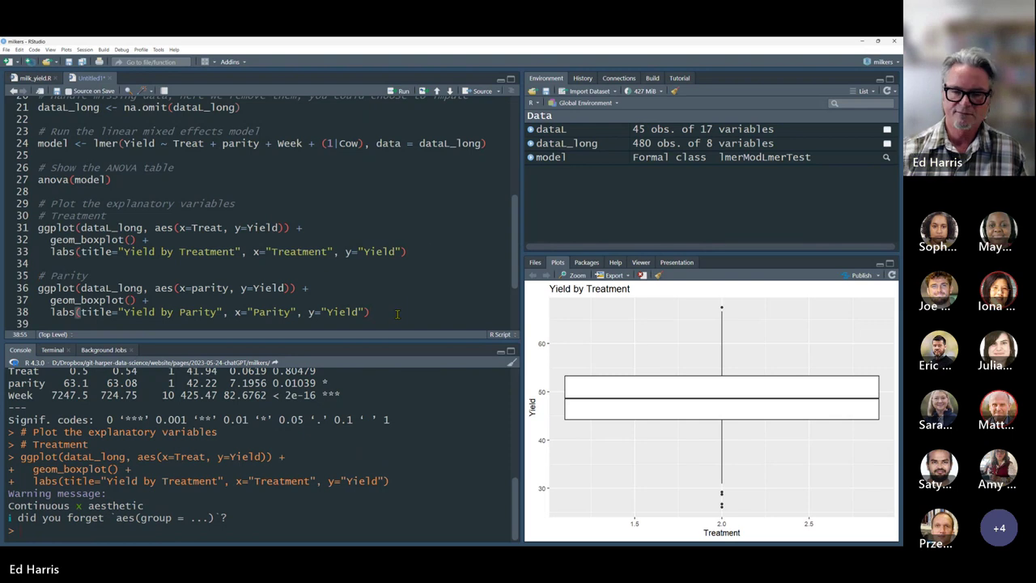
{"action": "key", "text": "ctrl+Return"}
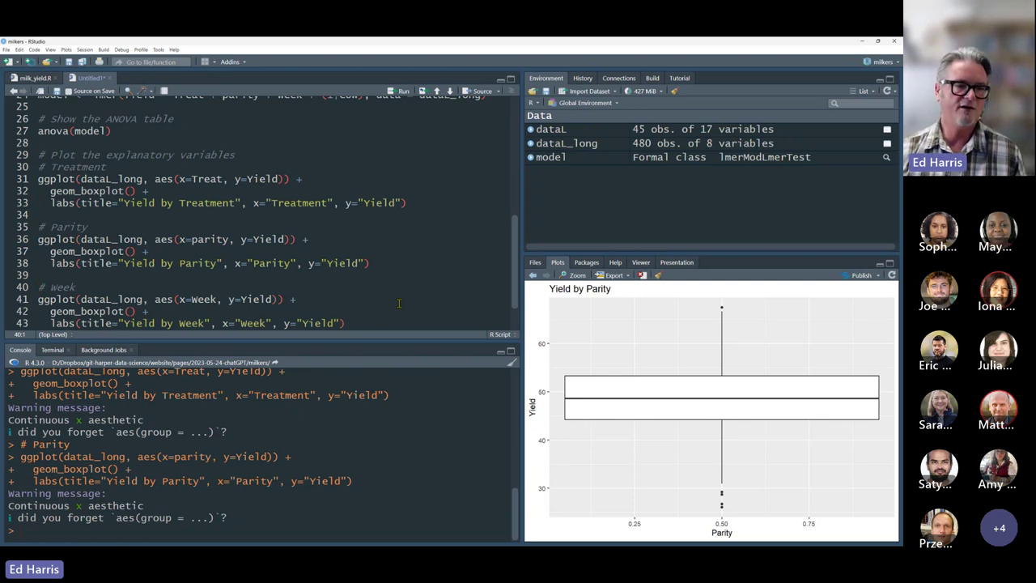
- Scroll through the ChatGPT conversation in the browser
{"action": "key", "text": "alt+Tab"}
{"action": "scroll", "coordinate": [480, 375], "scroll_direction": "down", "scroll_amount": 5}
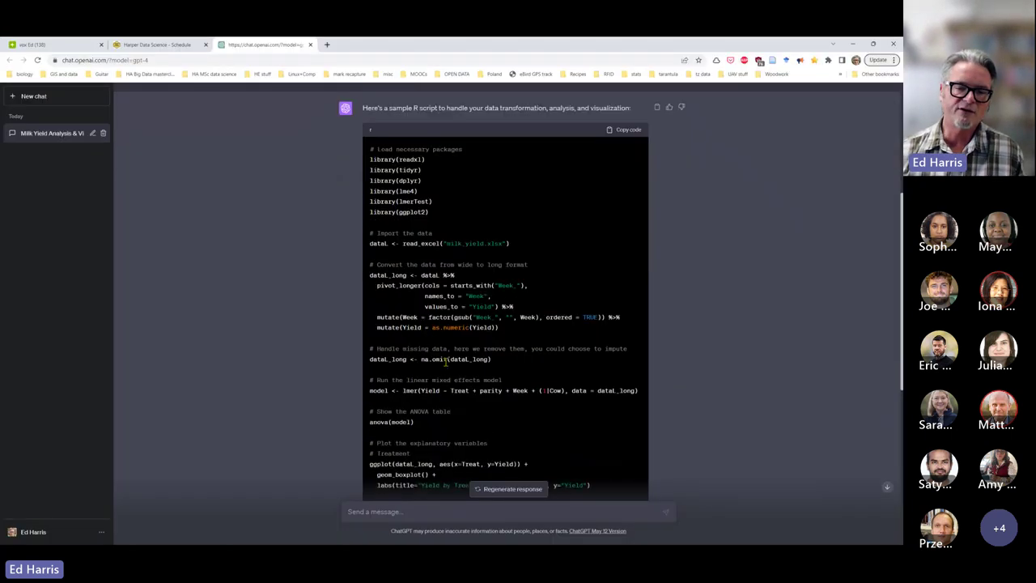
{"action": "scroll", "coordinate": [480, 375], "scroll_direction": "down", "scroll_amount": 3}
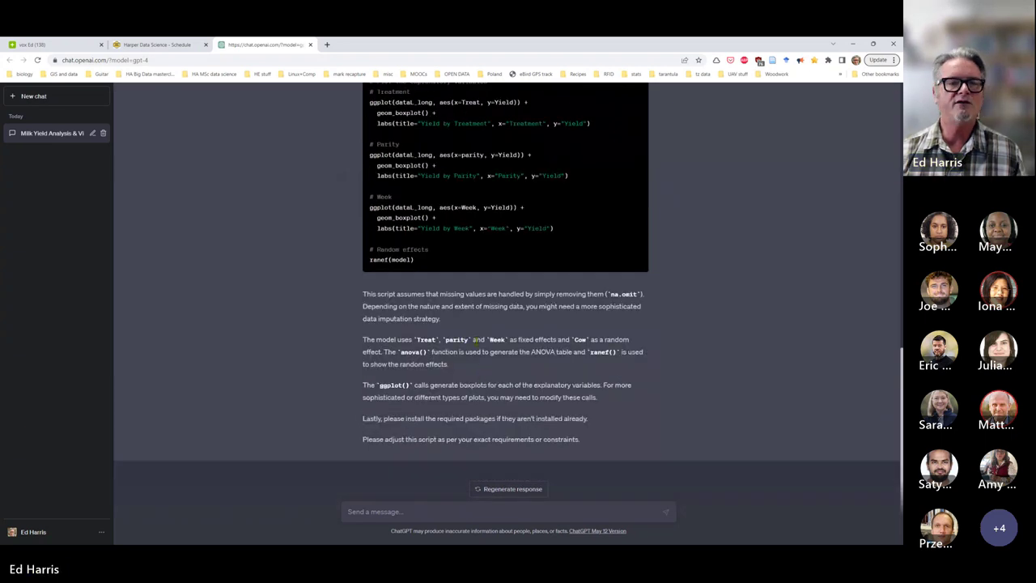
- Copy the BONUS journal-style reporting question from prompts.docx in Word
{"action": "key", "text": "alt+Tab"}
{"action": "key", "text": "Tab"}
{"action": "key", "text": "Tab"}
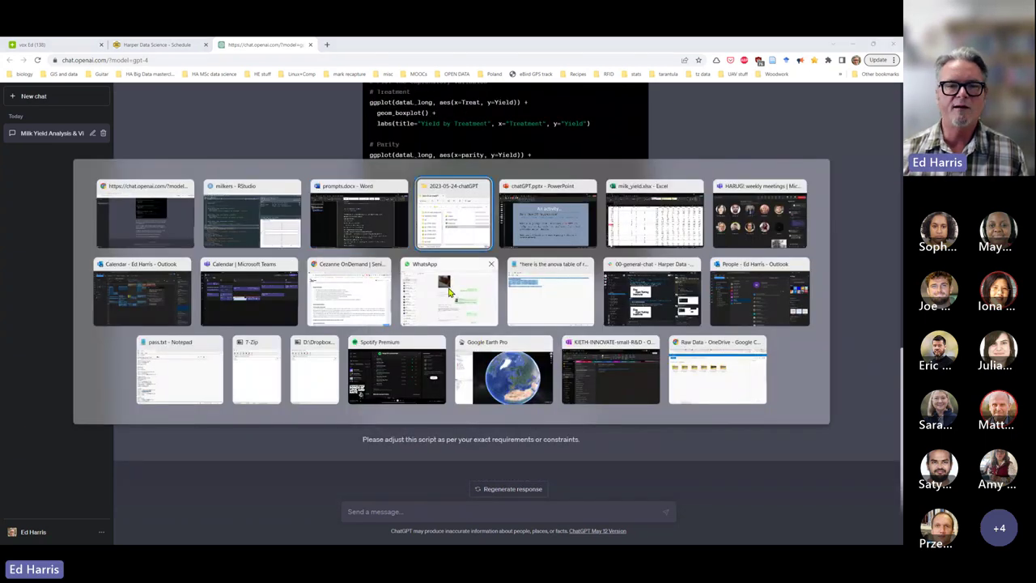
{"action": "left_click", "coordinate": [374, 230]}
{"action": "scroll", "coordinate": [453, 324], "scroll_direction": "down", "scroll_amount": 10}
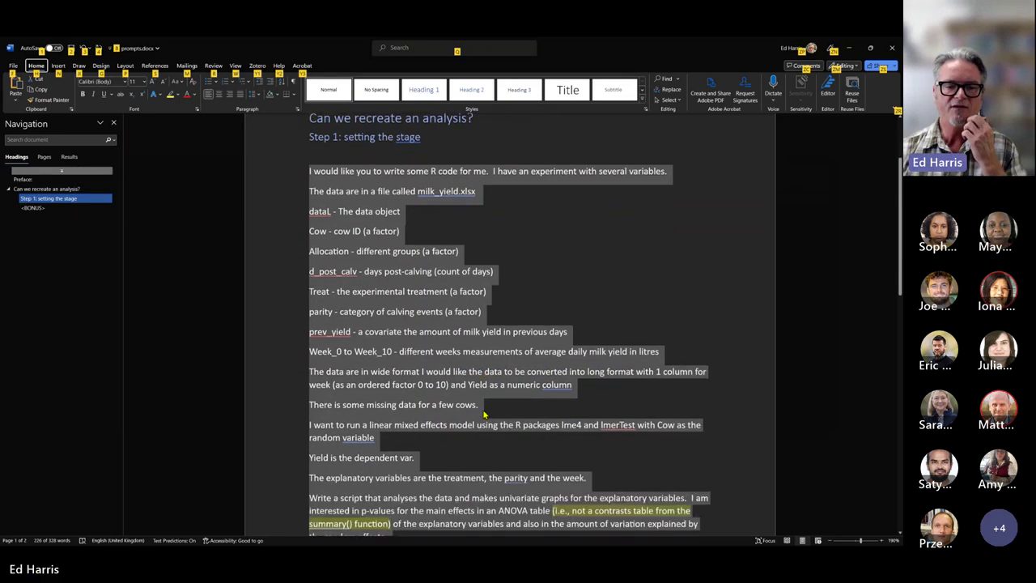
{"action": "scroll", "coordinate": [483, 410], "scroll_direction": "down", "scroll_amount": 3}
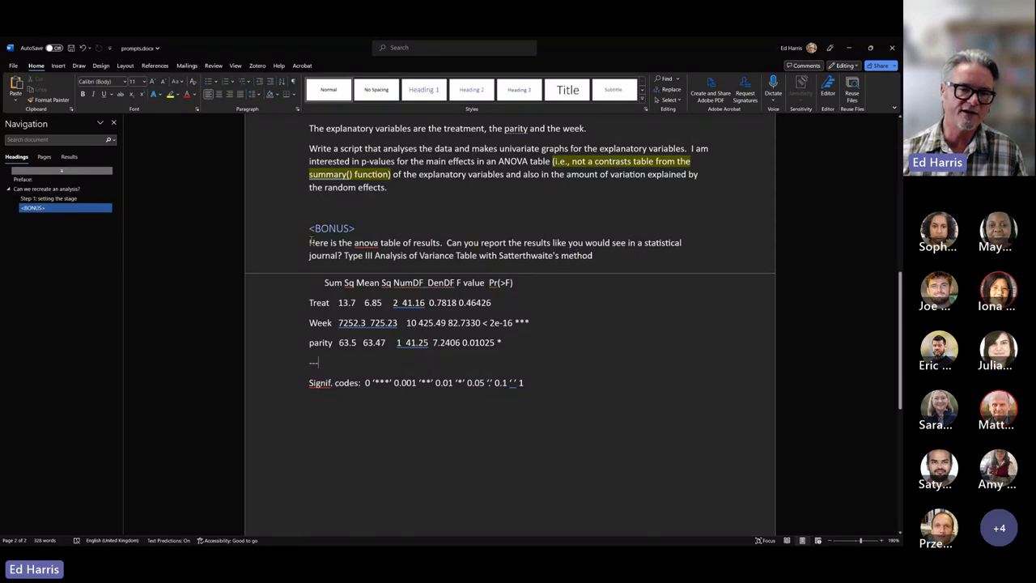
{"action": "left_click_drag", "start_coordinate": [310, 243], "coordinate": [508, 343]}
{"action": "key", "text": "ctrl+c"}
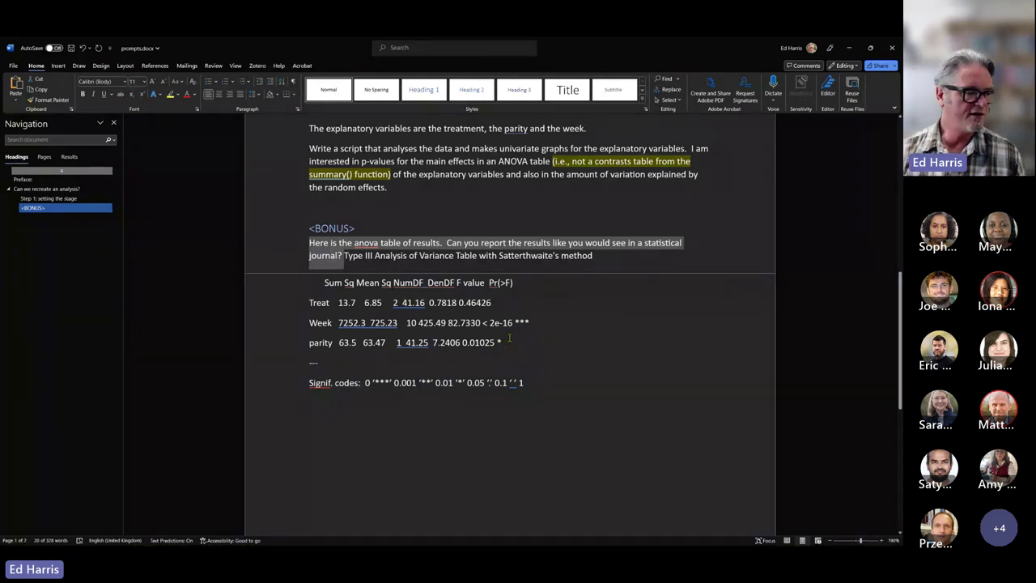
{"action": "key", "text": "alt+Tab"}
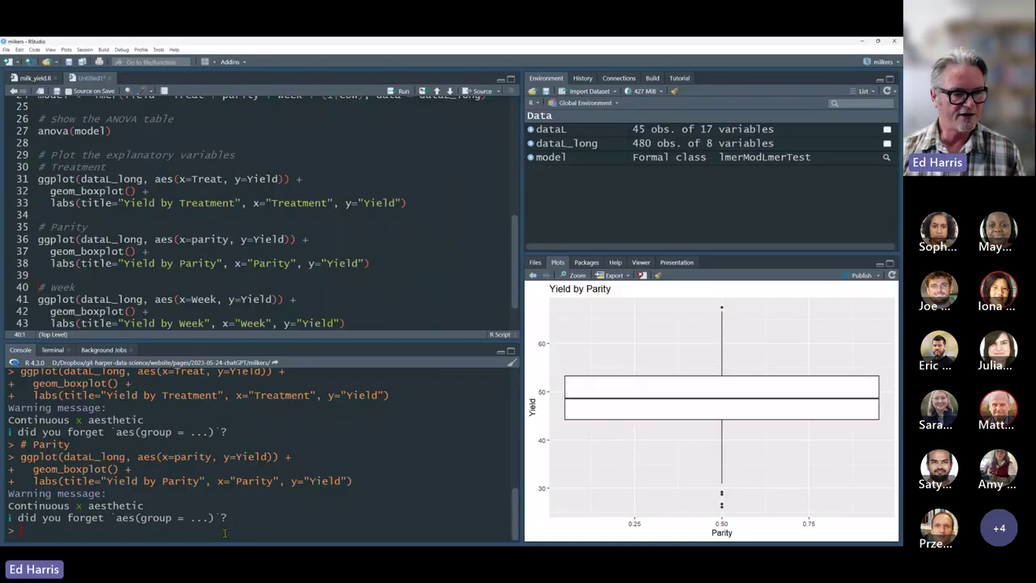
- Paste the BONUS question into ChatGPT's message box
{"action": "key", "text": "ctrl+v"}
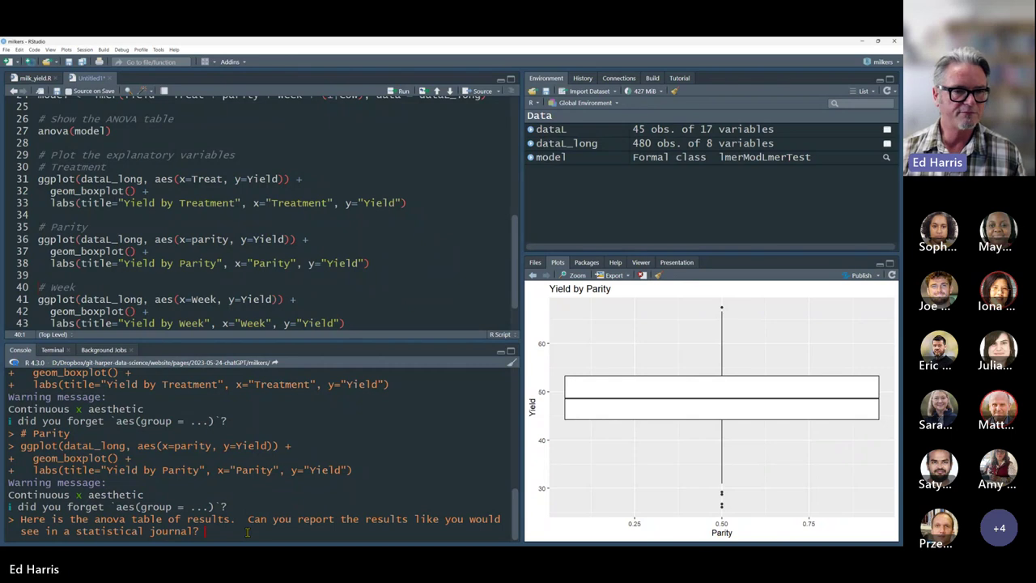
{"action": "key", "text": "alt+Tab"}
{"action": "key", "text": "alt+Tab"}
{"action": "key", "text": "alt+Tab"}
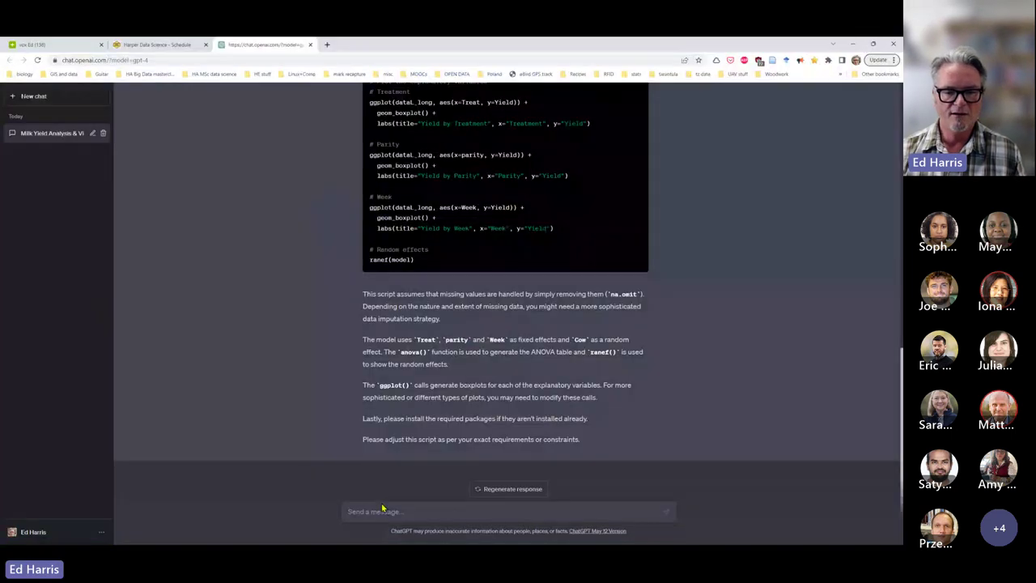
{"action": "left_click", "coordinate": [382, 510]}
{"action": "key", "text": "ctrl+v"}
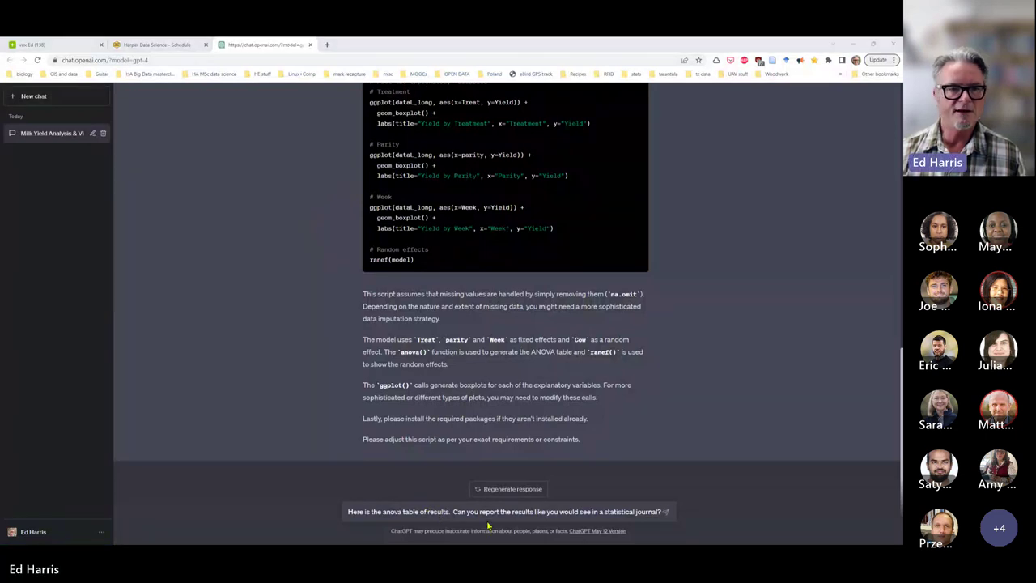
- Copy the full Type III ANOVA table from RStudio's console
{"action": "key", "text": "alt+Tab"}
{"action": "key", "text": "alt+Tab"}
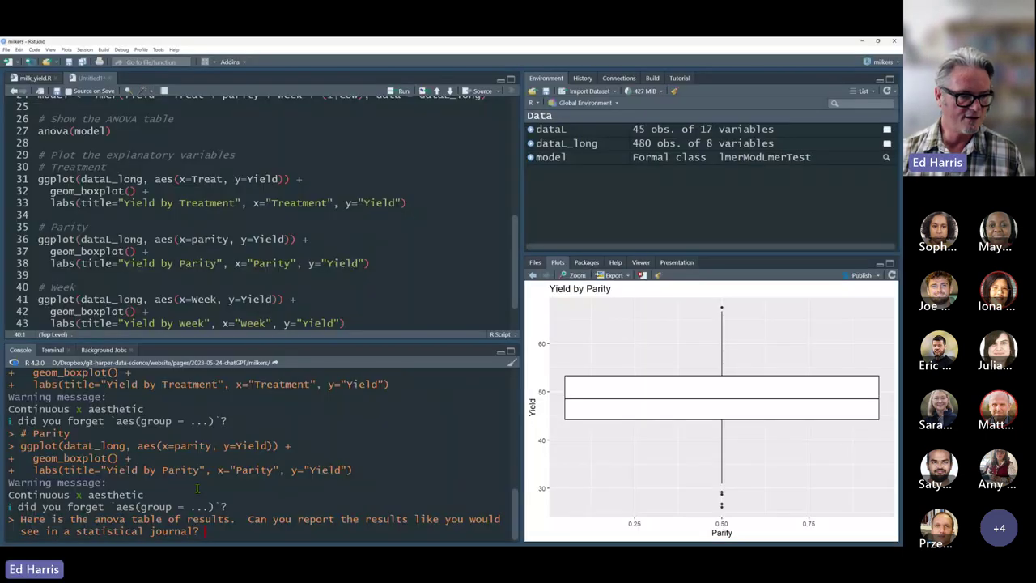
{"action": "scroll", "coordinate": [42, 462], "scroll_direction": "up", "scroll_amount": 10}
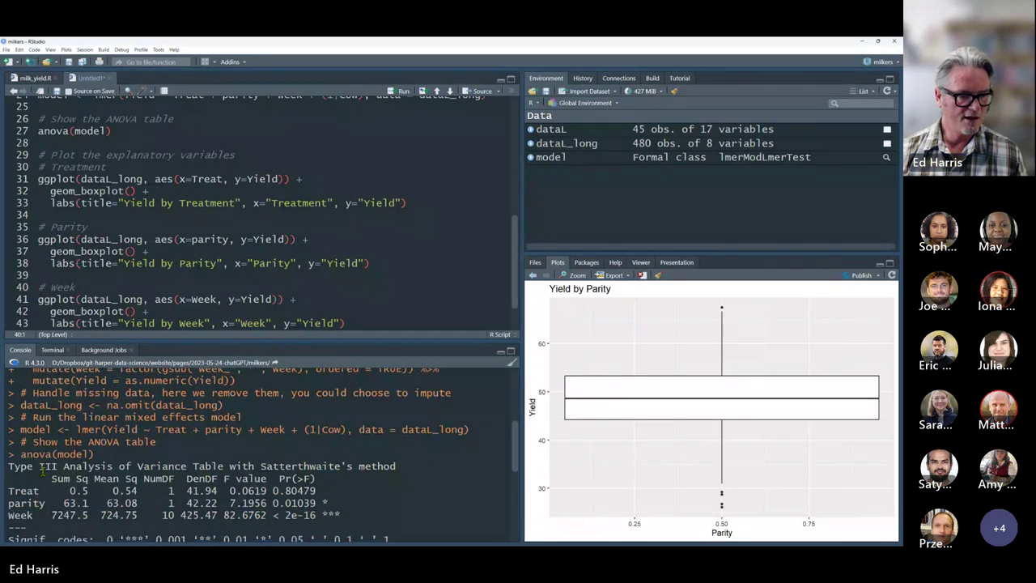
{"action": "scroll", "coordinate": [101, 482], "scroll_direction": "down", "scroll_amount": 2}
{"action": "triple_click", "coordinate": [39, 428]}
{"action": "left_click_drag", "start_coordinate": [39, 436], "coordinate": [400, 494]}
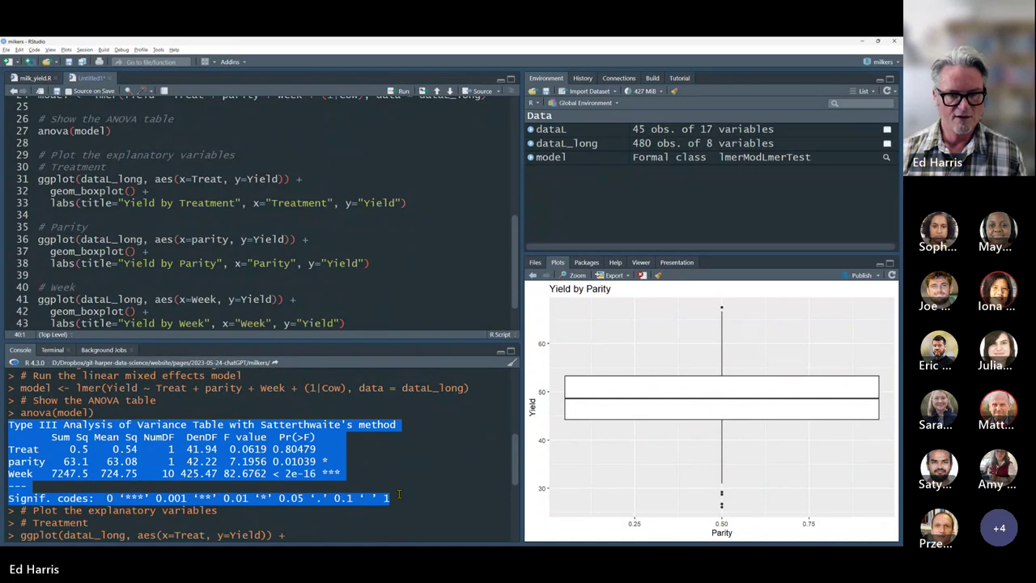
{"action": "key", "text": "alt+Tab"}
- Paste the ANOVA table beneath the question and send it to ChatGPT for a journal-style report
{"action": "type", "text": "Type III Analysis of Variance Table with Satterthwaite's method Sum Sq Mean Sq NumDF DenDF F value Pr(>F) Treat 0.5 0.54 1 41.94 0.0619 0.80479 parity 63.1 63.08 1 42.22 7.1956 0.01039 * Week 7247.5 724.75 10 425.47 82.6762 < 2e-16 *** --- Signif. codes: 0 '***' 0.001 '**' 0.01 '*' 0.05 '.' 0.1 ' ' 1"}
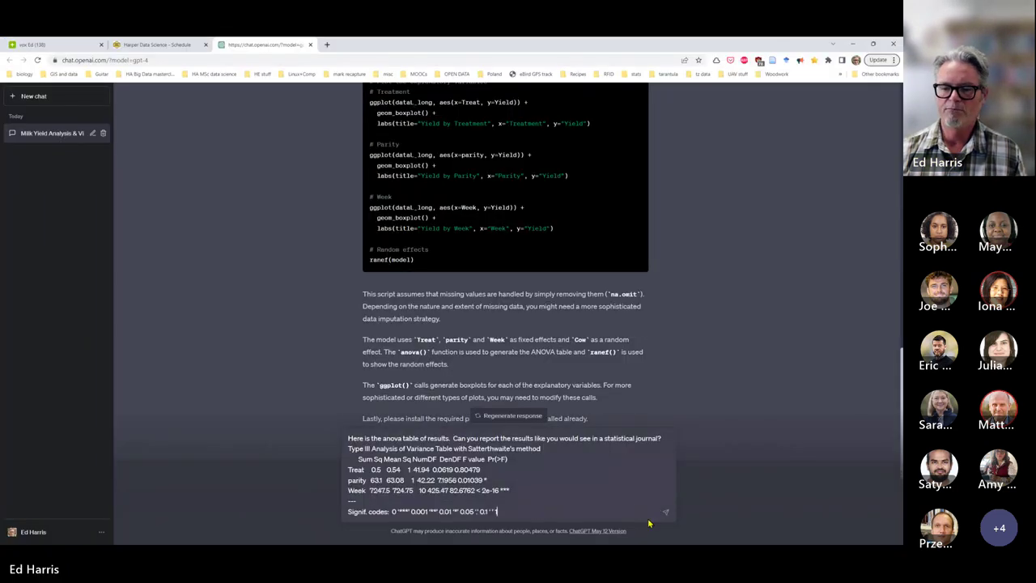
{"action": "left_click", "coordinate": [666, 513]}
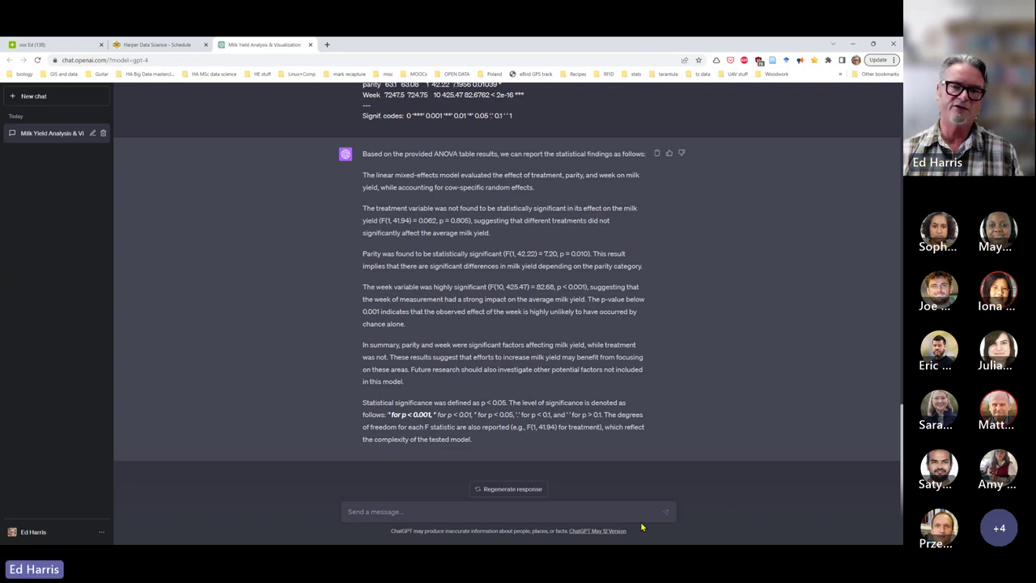
{"action": "key", "text": "alt+Tab"}
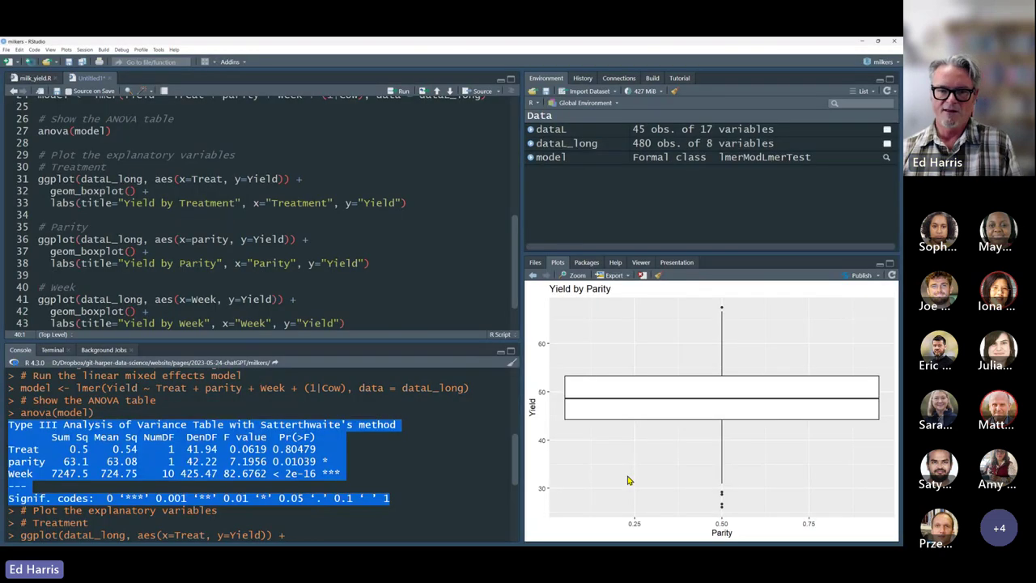
- Bring focus to the Yield by Parity boxplot in RStudio's Plots pane
{"action": "left_click", "coordinate": [677, 402]}
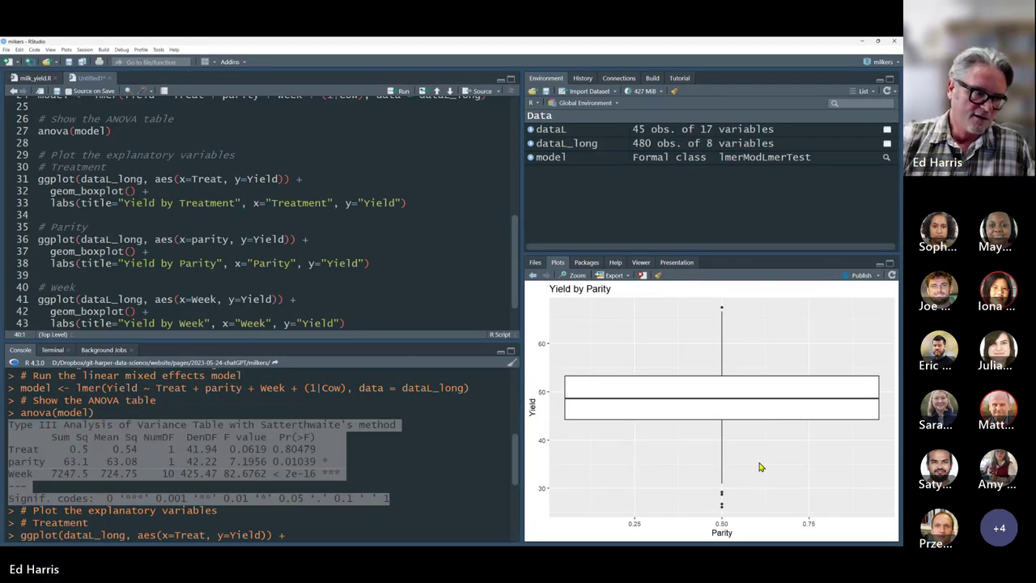